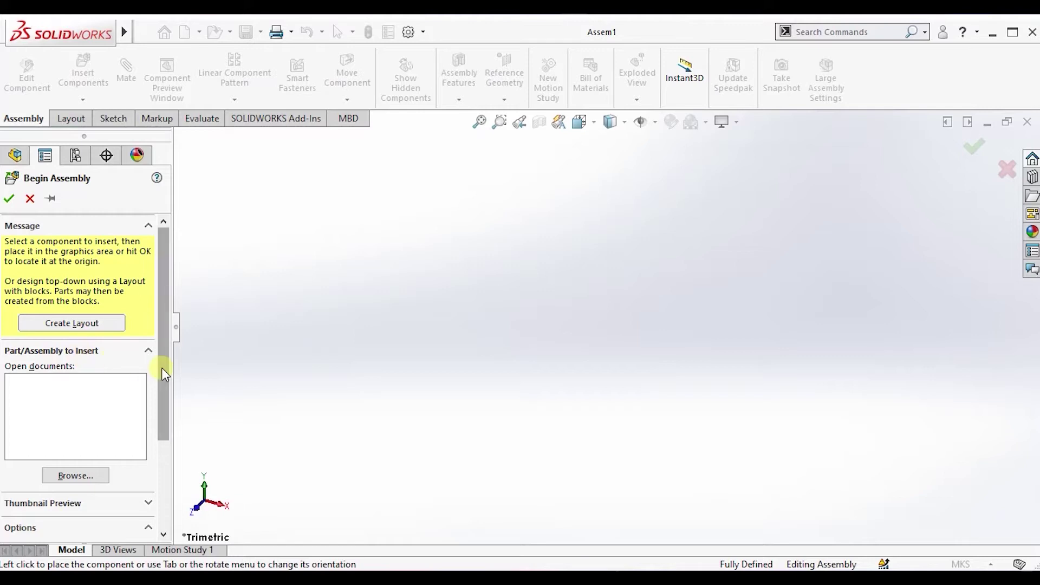
{"action": "scroll", "coordinate": [161, 369], "scroll_direction": "down", "scroll_amount": 3}
{"action": "scroll", "coordinate": [162, 369], "scroll_direction": "up", "scroll_amount": 2}
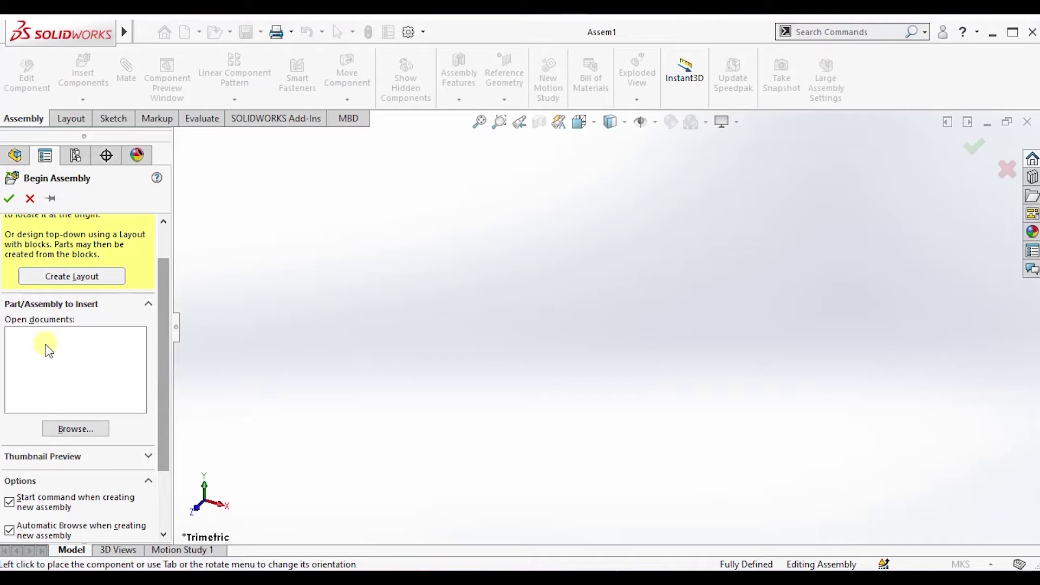
{"action": "left_click", "coordinate": [31, 200]}
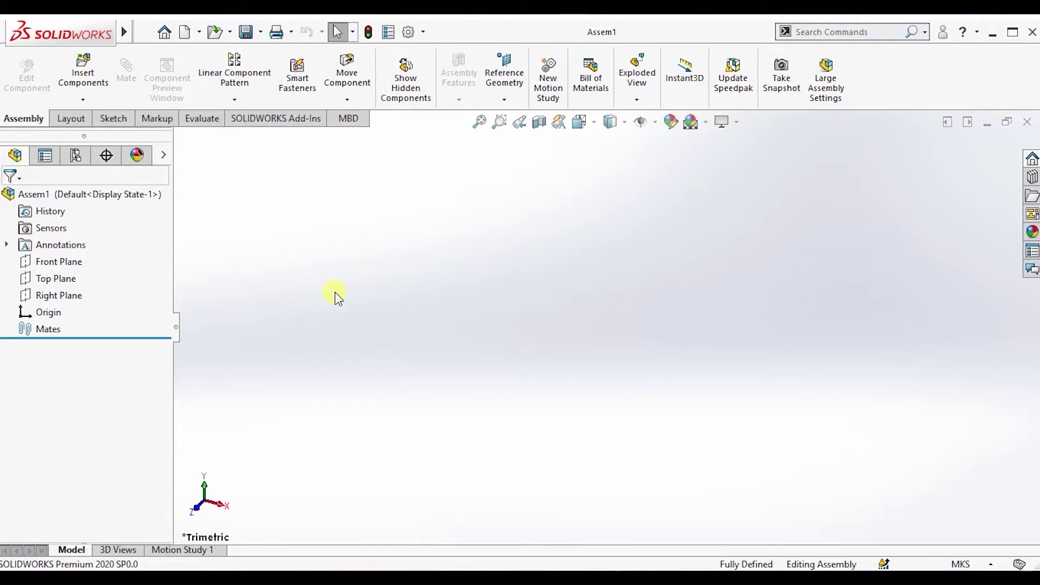
- Load the ball, cage, inner ring and outer ring part files from the Ball Bearing folder for insertion as components
{"action": "left_click", "coordinate": [82, 79]}
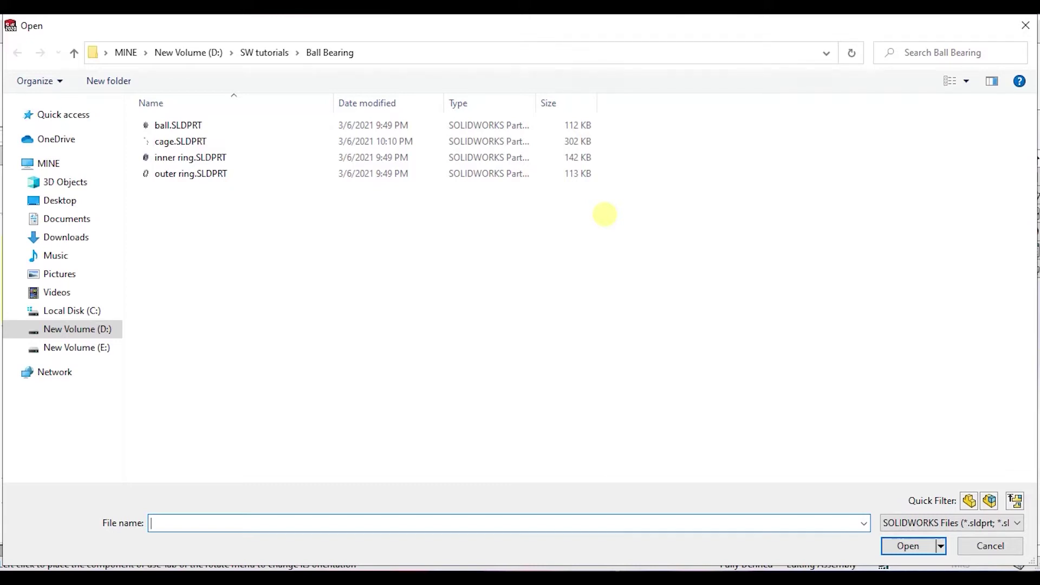
{"action": "left_click", "coordinate": [1022, 28]}
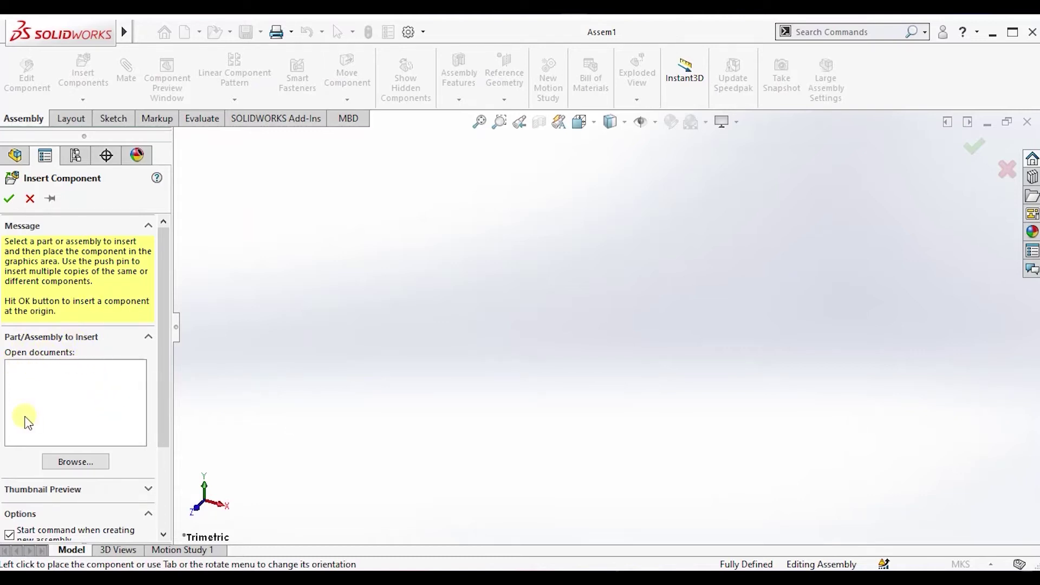
{"action": "left_click", "coordinate": [67, 462]}
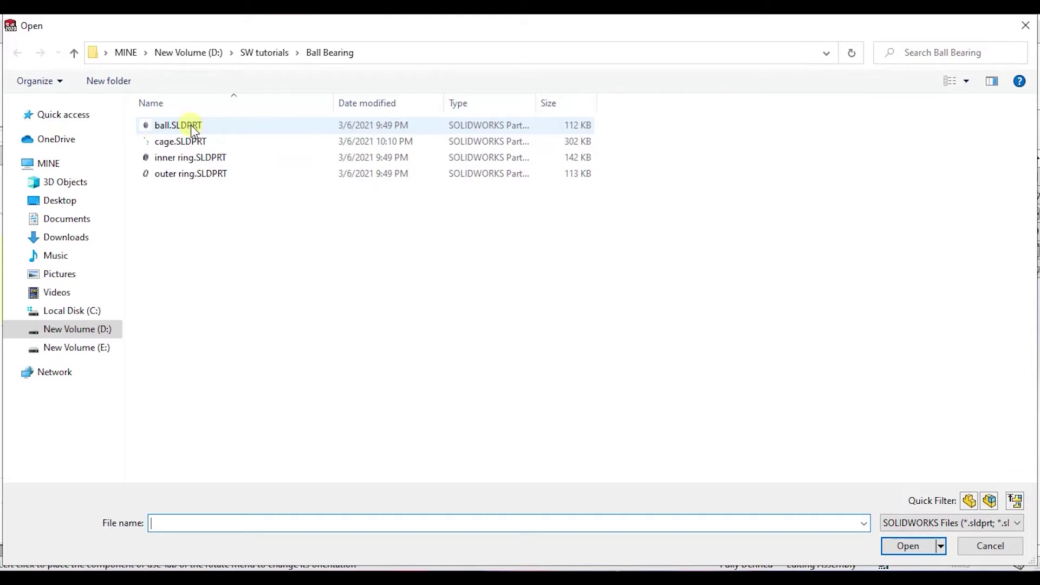
{"action": "left_click", "coordinate": [190, 125]}
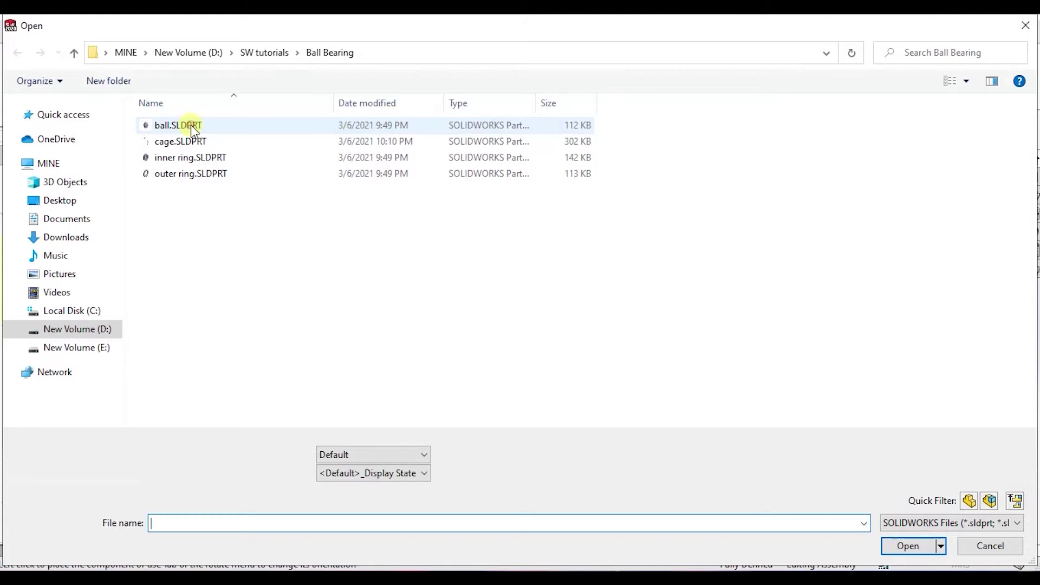
{"action": "left_click", "coordinate": [216, 142], "text": "ctrl"}
{"action": "left_click", "coordinate": [219, 157], "text": "ctrl"}
{"action": "left_click", "coordinate": [219, 172], "text": "ctrl"}
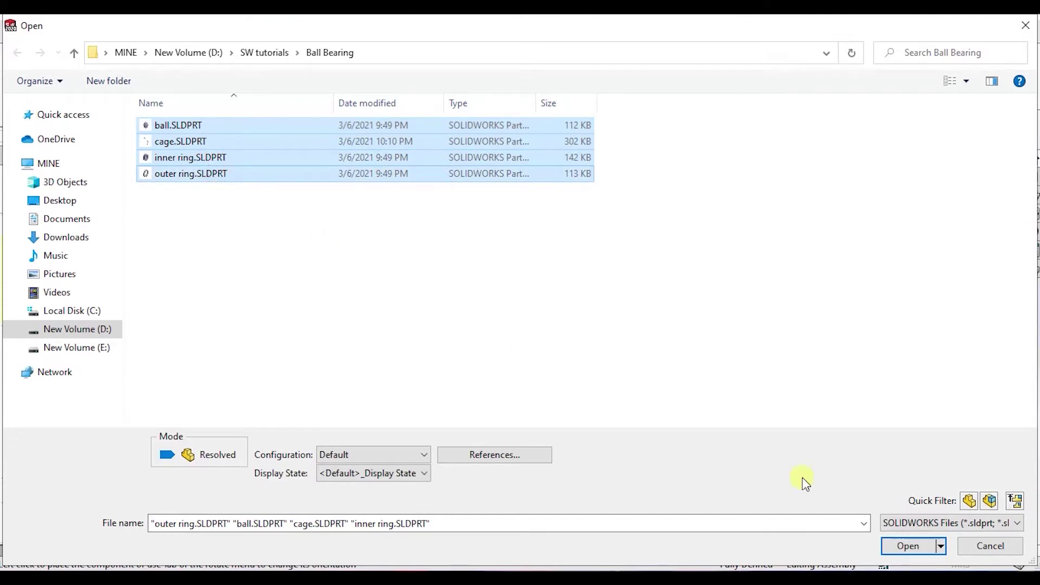
{"action": "left_click", "coordinate": [904, 546]}
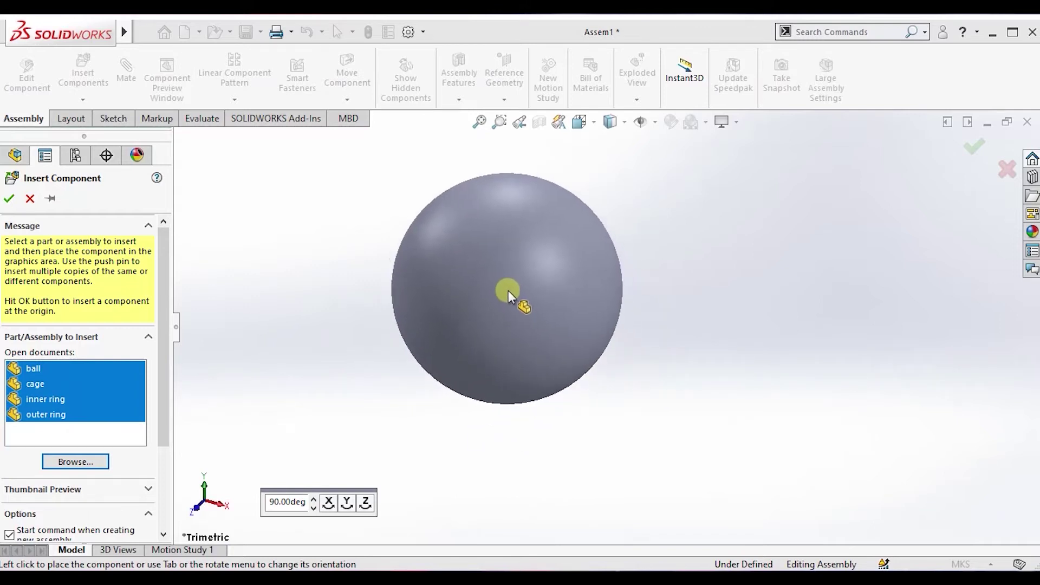
- Place the ball first, followed by the cage, inner ring and outer ring, at separate spots in the assembly
{"action": "left_click", "coordinate": [536, 311]}
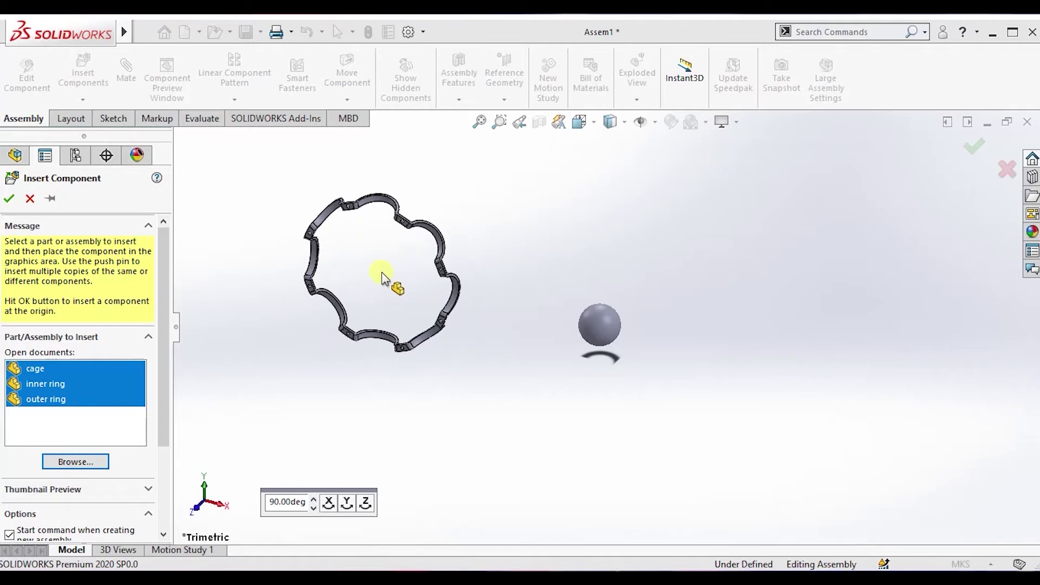
{"action": "left_click", "coordinate": [383, 277]}
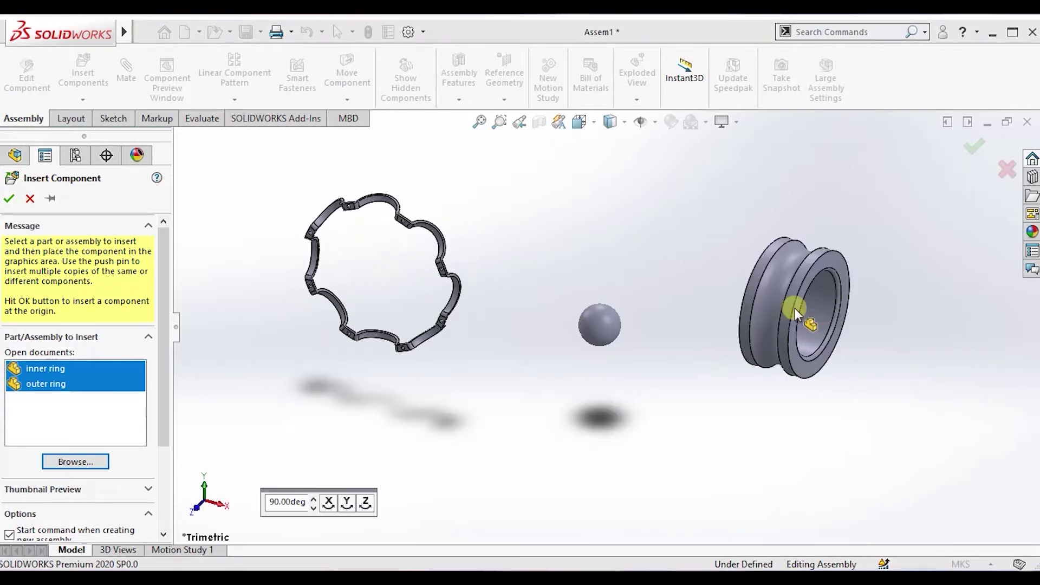
{"action": "left_click", "coordinate": [830, 291]}
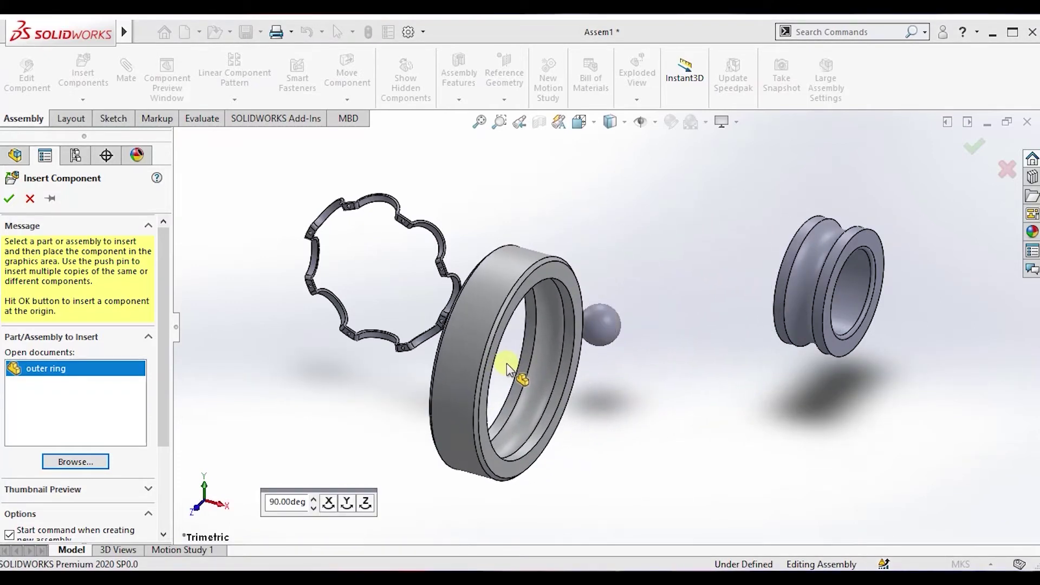
{"action": "left_click", "coordinate": [522, 362]}
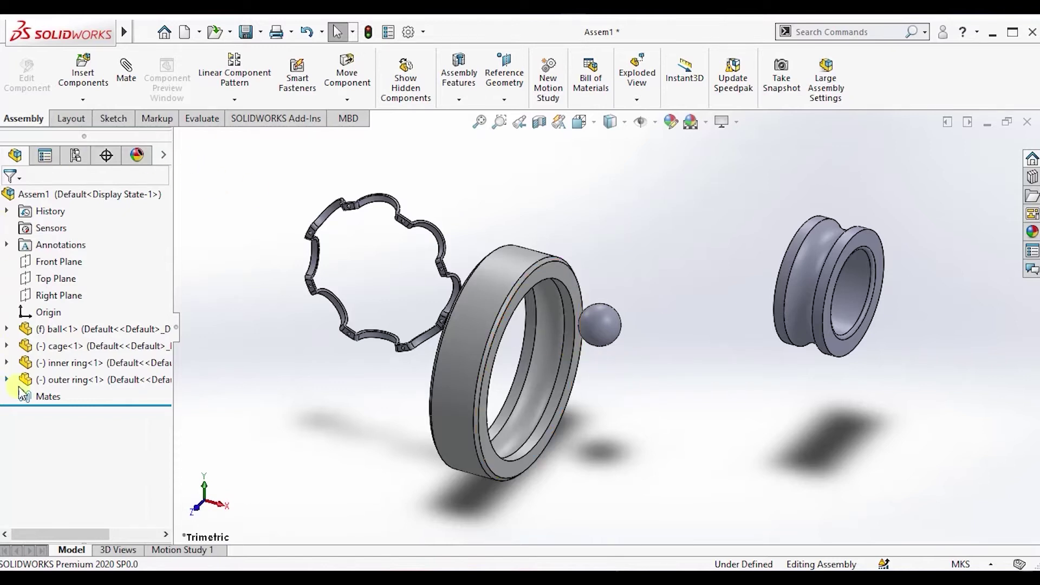
- Examine the inserted components in the feature tree, including the ball's Revolve1 feature and its underlying sketch
{"action": "left_click", "coordinate": [41, 331]}
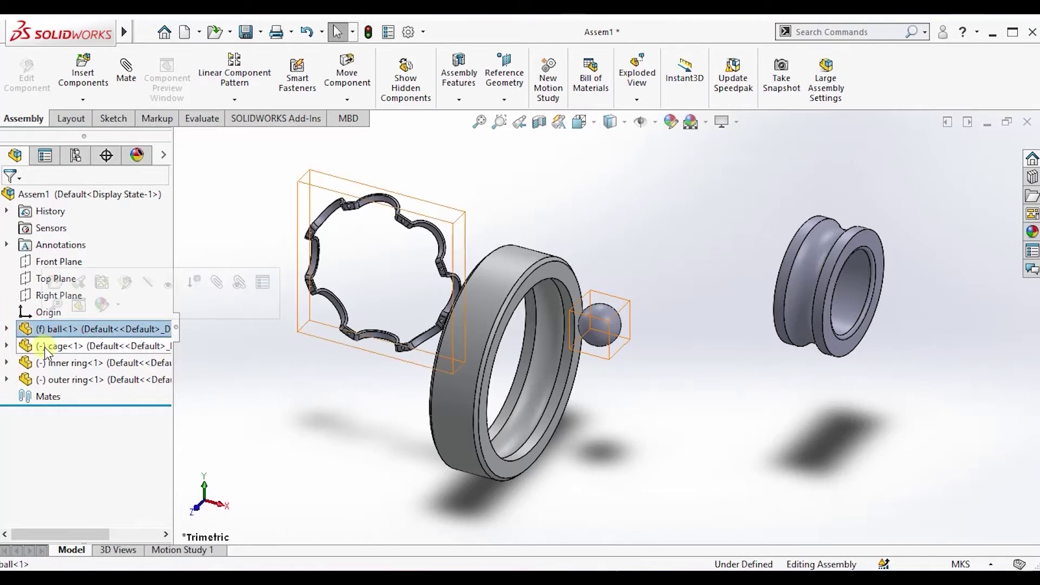
{"action": "left_click", "coordinate": [47, 347]}
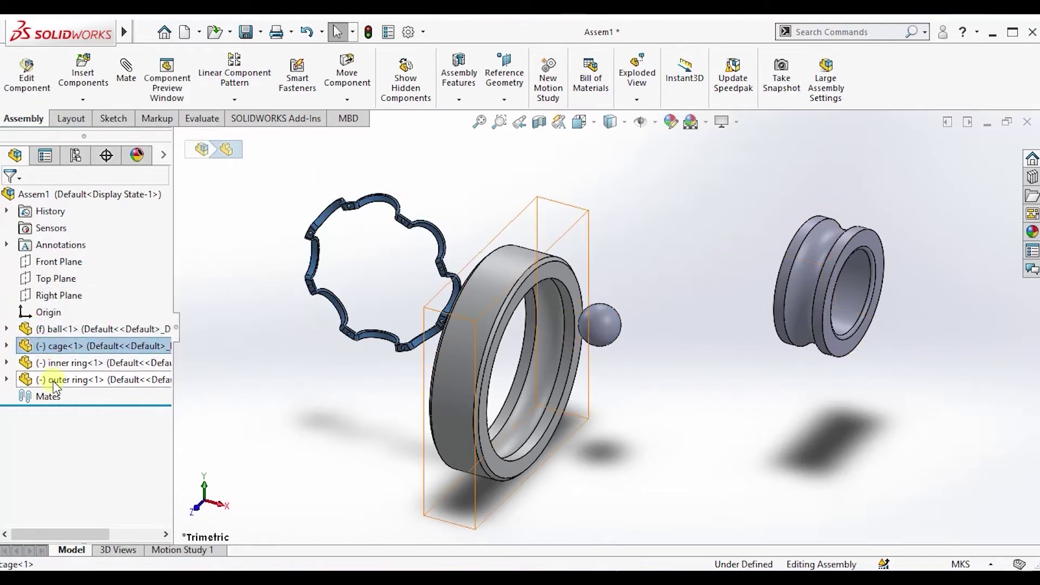
{"action": "left_click", "coordinate": [6, 329]}
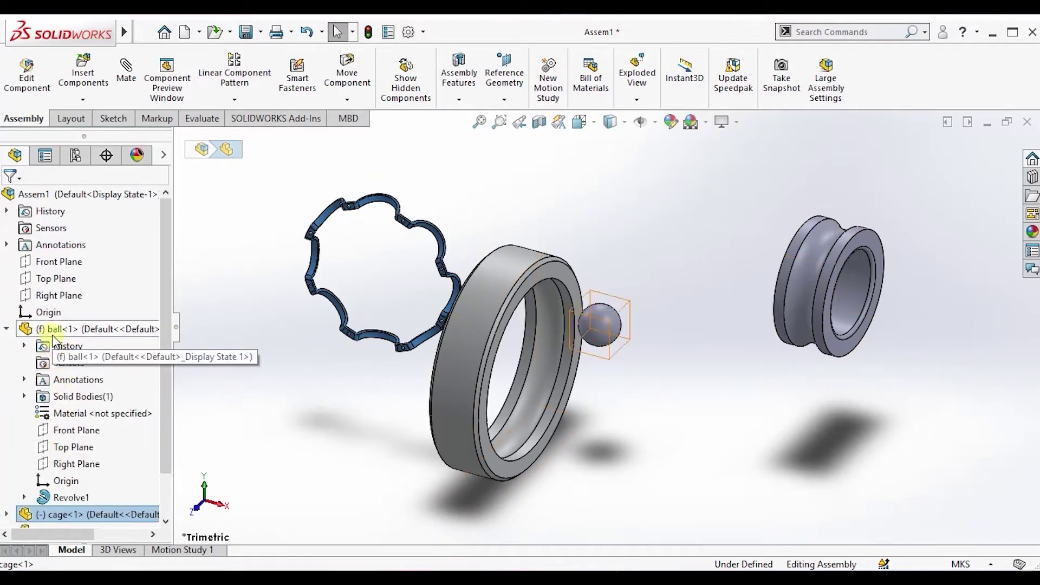
{"action": "scroll", "coordinate": [73, 398], "scroll_direction": "down", "scroll_amount": 1}
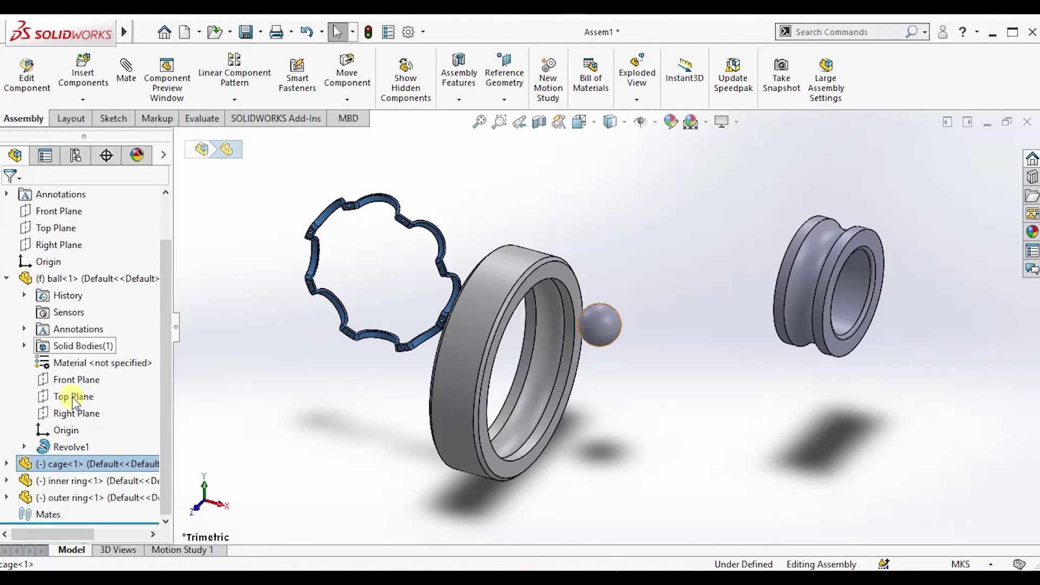
{"action": "left_click", "coordinate": [69, 447]}
{"action": "left_click", "coordinate": [24, 446]}
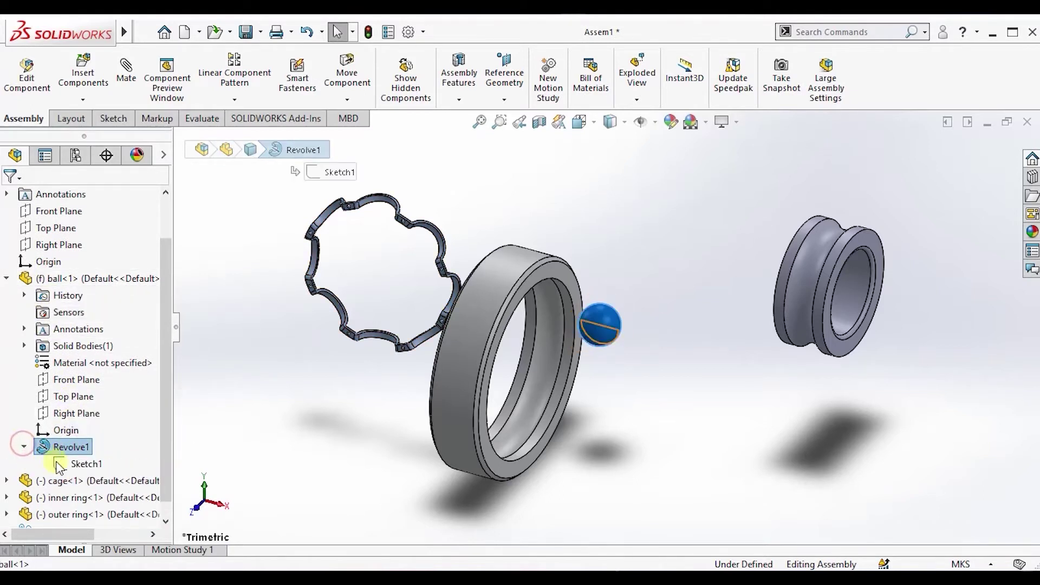
{"action": "left_click", "coordinate": [75, 464]}
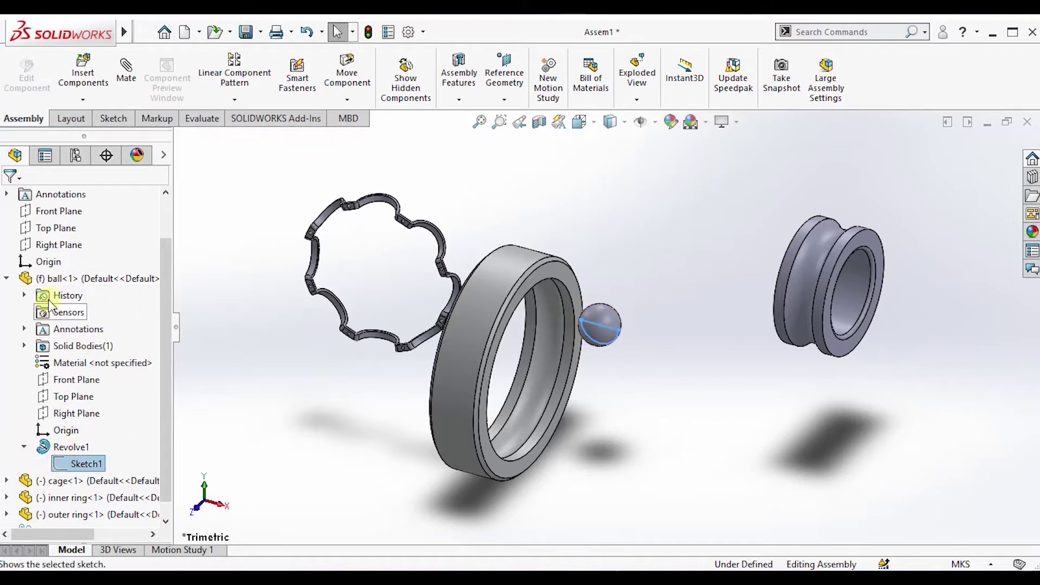
{"action": "left_click", "coordinate": [6, 279]}
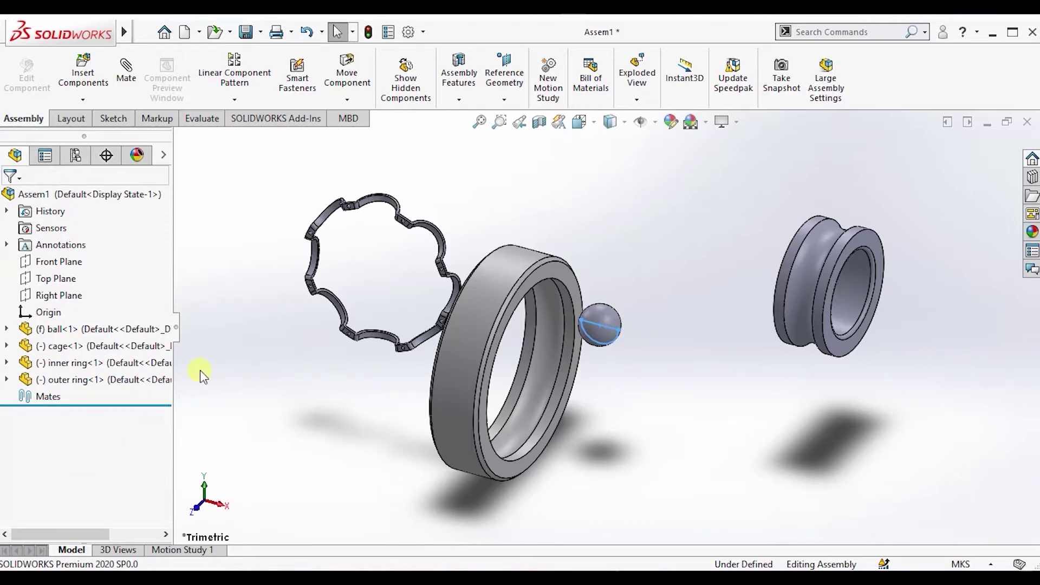
- Move the cage a short distance away from the outer ring using Move Component with Free Drag
{"action": "left_click", "coordinate": [354, 81]}
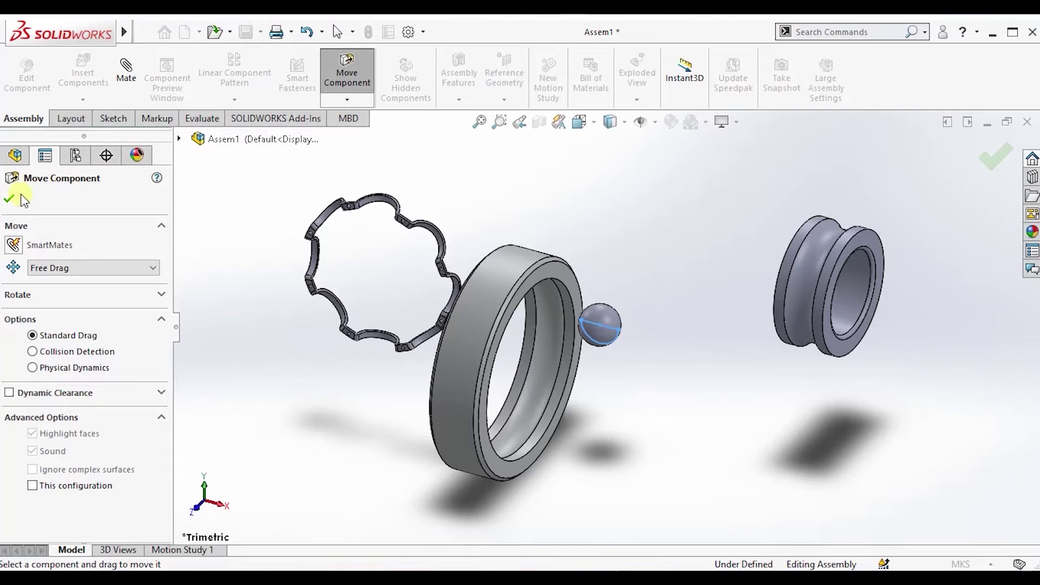
{"action": "left_click", "coordinate": [121, 261]}
{"action": "left_click", "coordinate": [118, 261]}
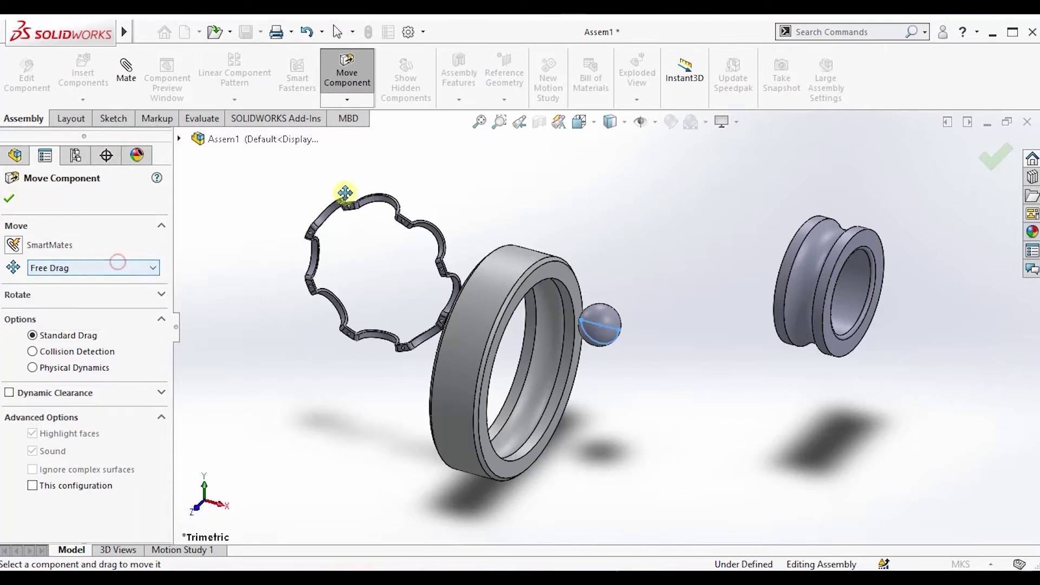
{"action": "left_click", "coordinate": [347, 100]}
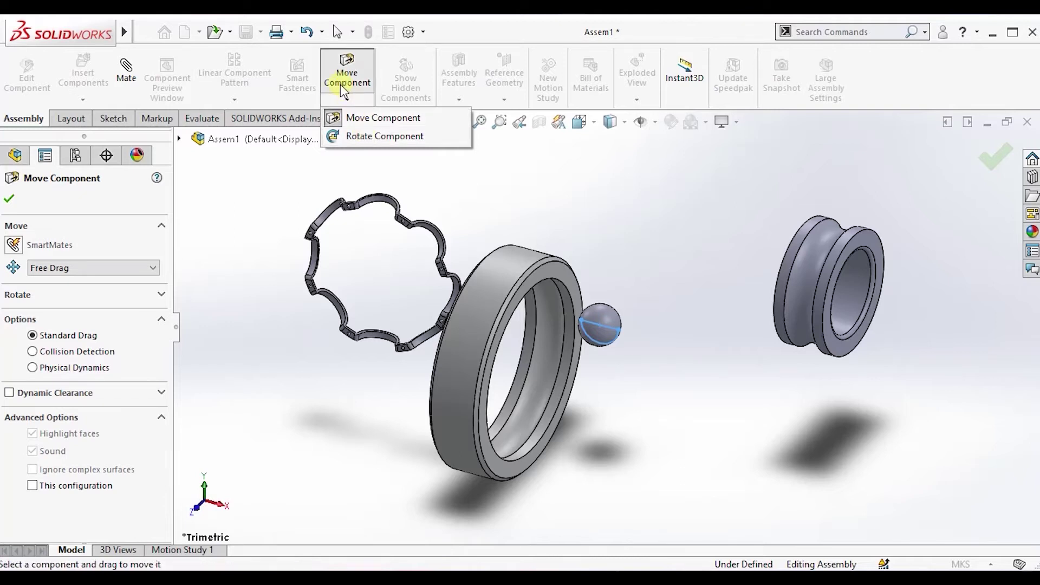
{"action": "left_click", "coordinate": [340, 118]}
{"action": "left_click", "coordinate": [284, 193]}
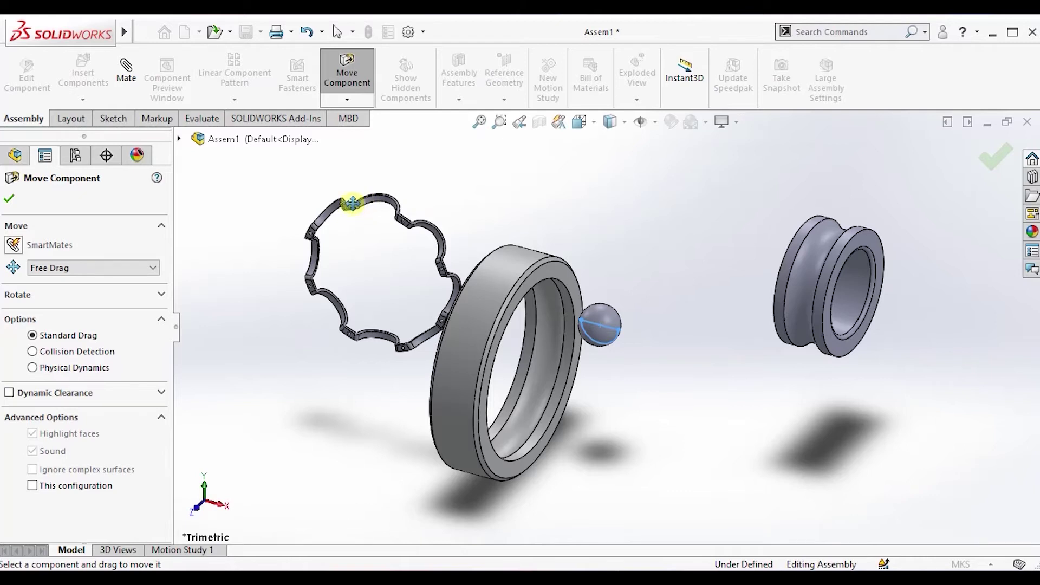
{"action": "left_click_drag", "start_coordinate": [352, 203], "coordinate": [314, 212]}
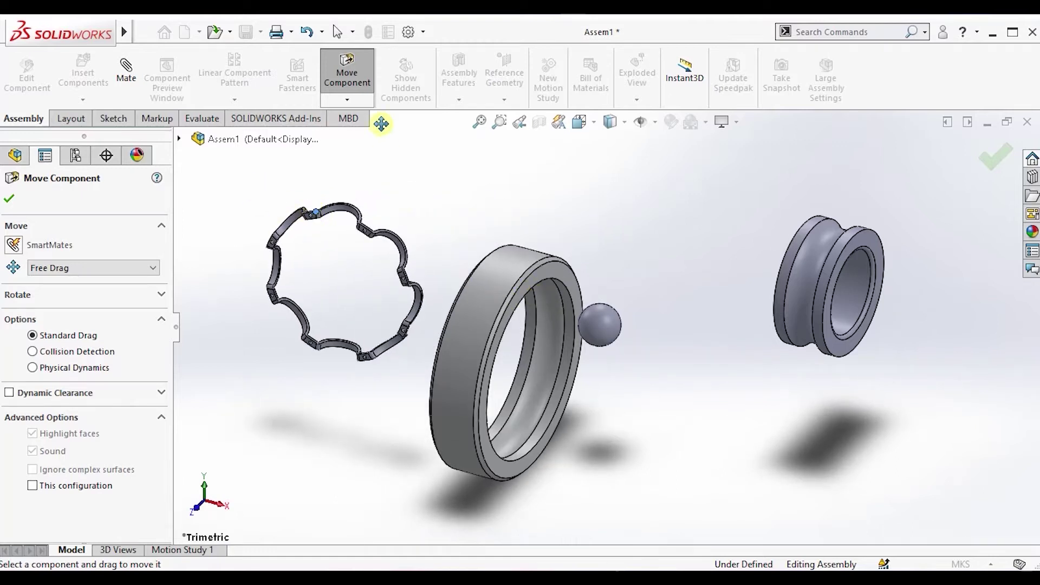
- Rotate the cage freely to a tilted orientation using Rotate Component with Free Drag
{"action": "left_click", "coordinate": [361, 102]}
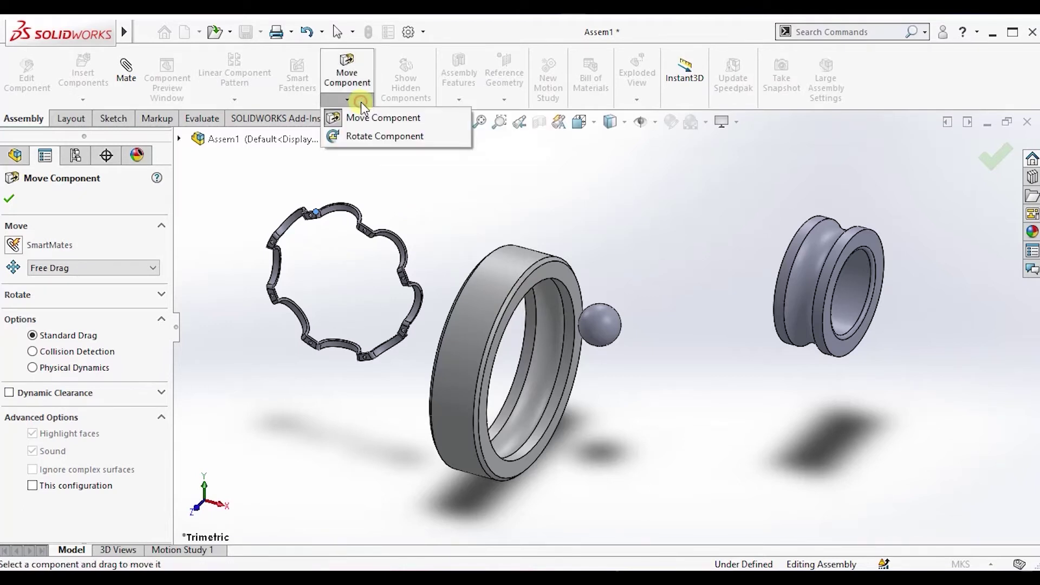
{"action": "left_click", "coordinate": [361, 135]}
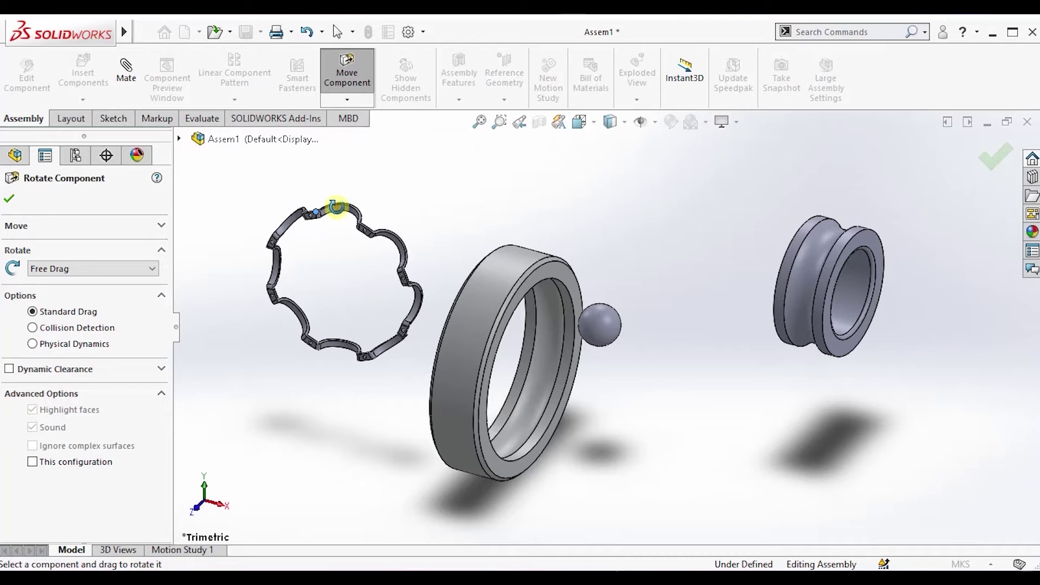
{"action": "left_click_drag", "start_coordinate": [336, 207], "coordinate": [366, 225]}
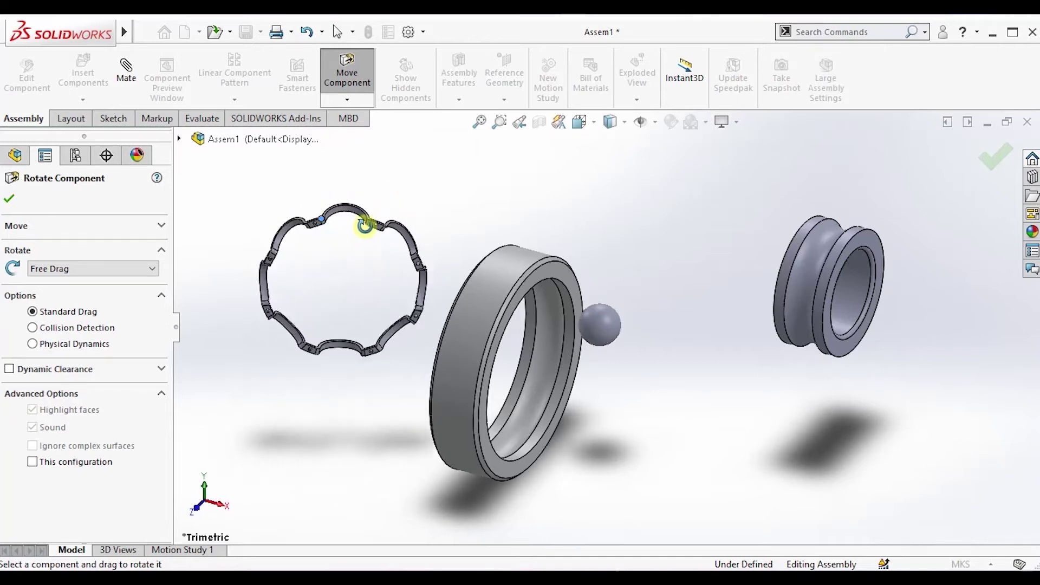
{"action": "mouse_move", "coordinate": [466, 253]}
{"action": "left_mouse_down"}
{"action": "mouse_move", "coordinate": [359, 225]}
{"action": "mouse_move", "coordinate": [409, 232]}
{"action": "mouse_move", "coordinate": [344, 209]}
{"action": "left_mouse_up"}
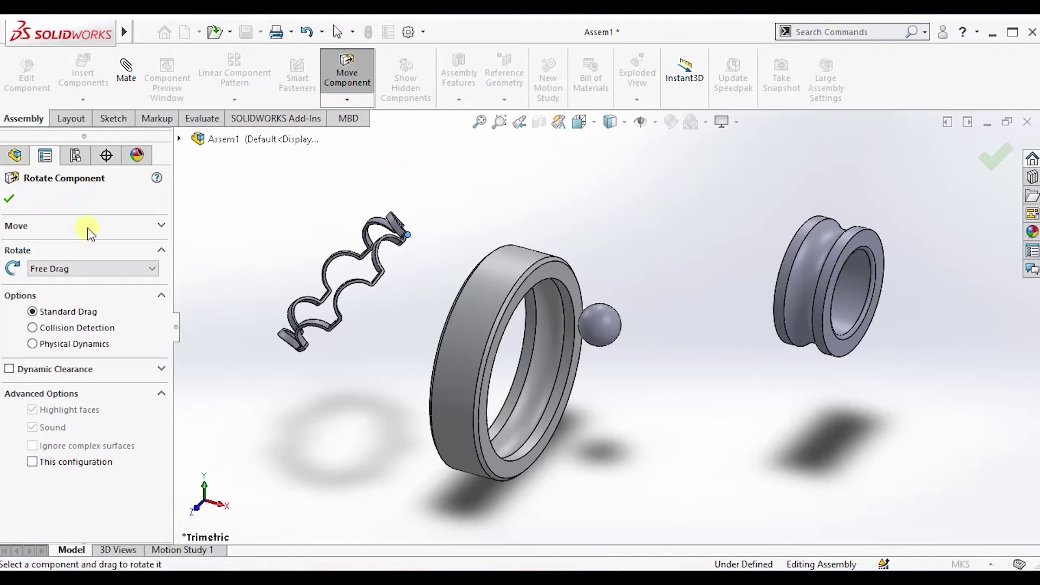
{"action": "left_click", "coordinate": [9, 199]}
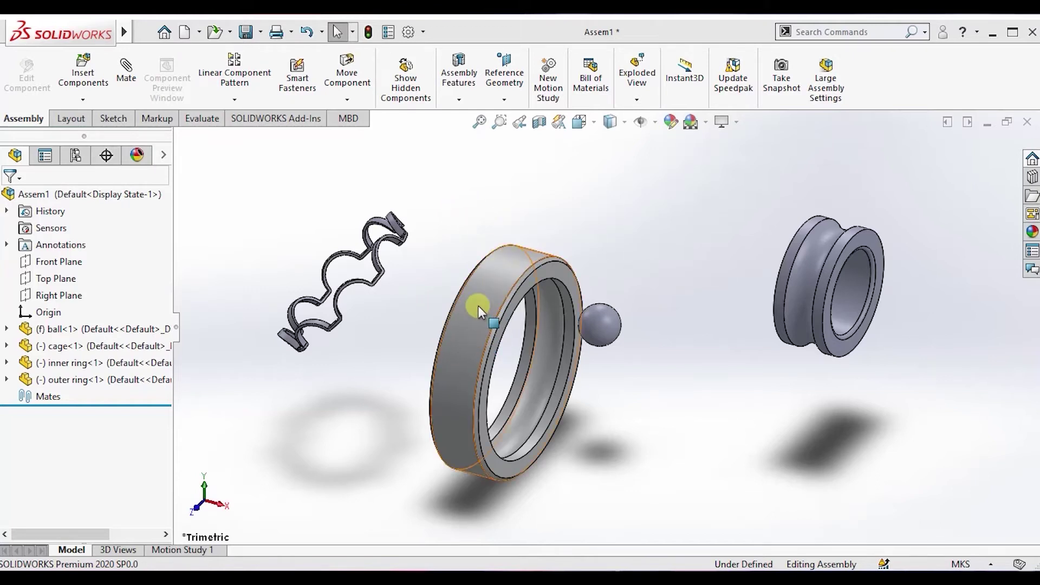
- Move the outer ring slightly away from the ball and rotate it to face more toward the viewer
{"action": "left_click_drag", "start_coordinate": [479, 305], "coordinate": [456, 293]}
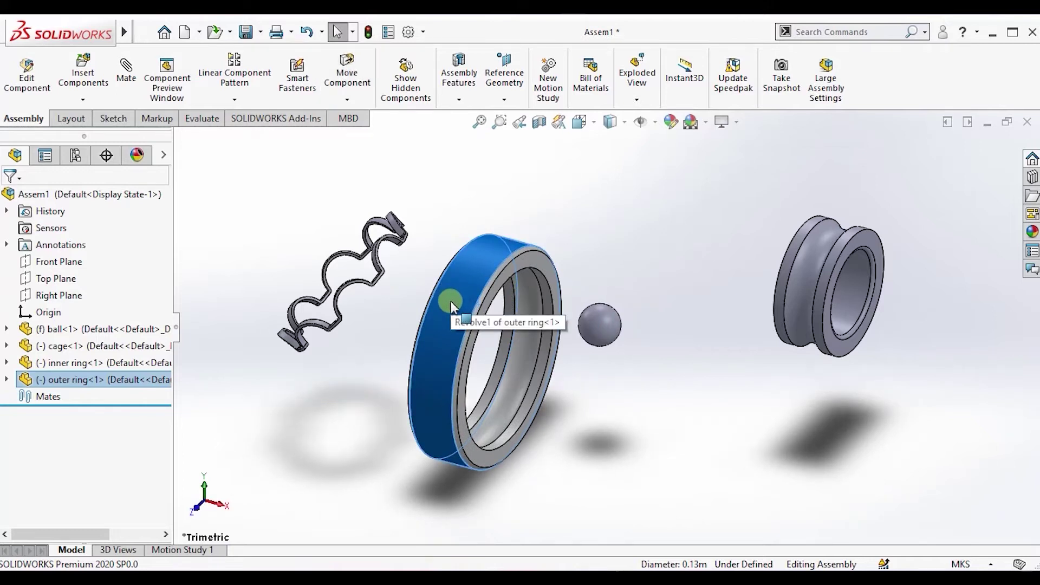
{"action": "mouse_move", "coordinate": [450, 303]}
{"action": "left_mouse_down"}
{"action": "mouse_move", "coordinate": [522, 304]}
{"action": "mouse_move", "coordinate": [437, 309]}
{"action": "left_mouse_up"}
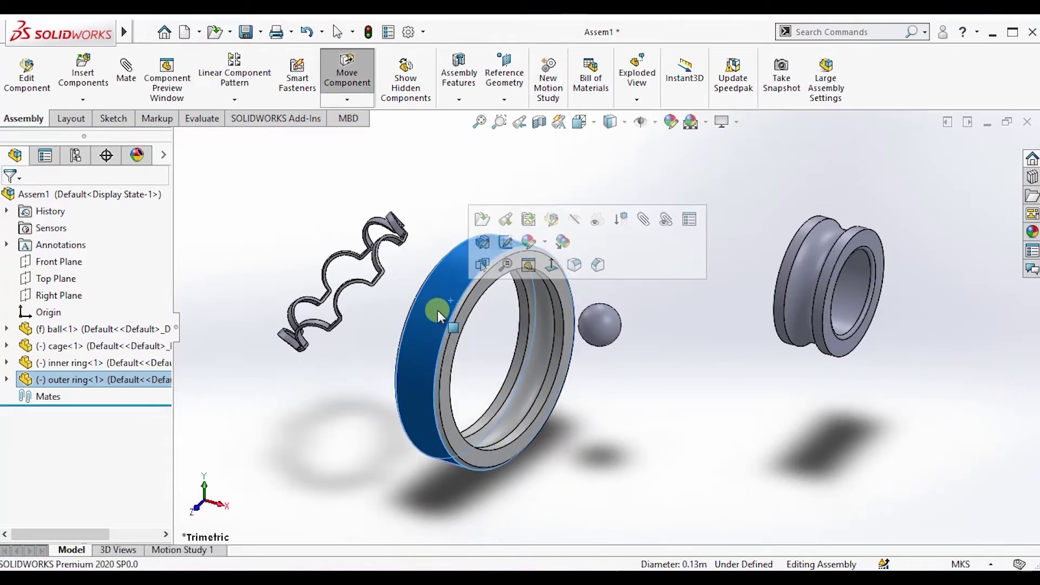
{"action": "left_click", "coordinate": [454, 203]}
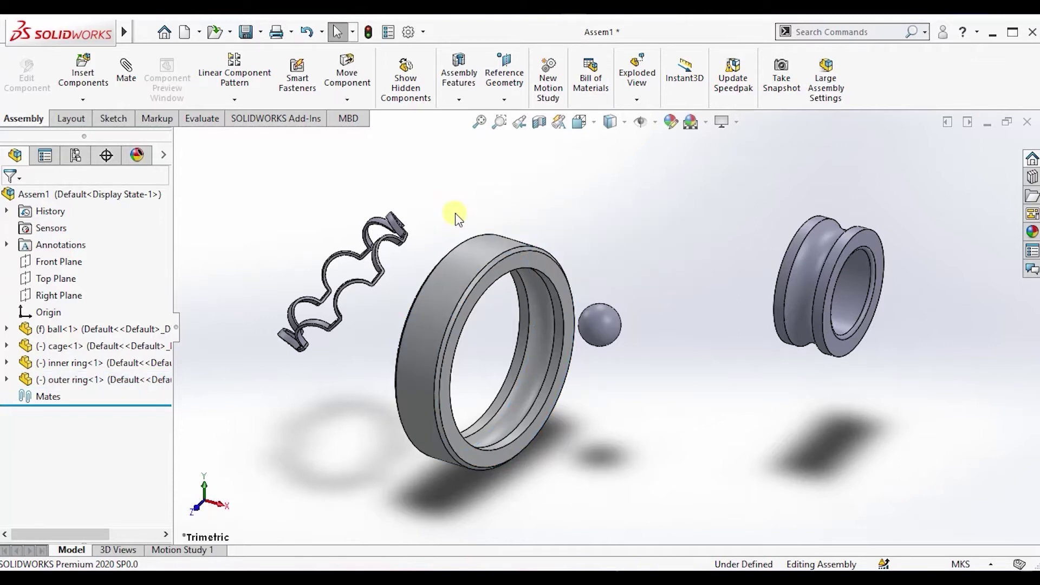
{"action": "left_click", "coordinate": [600, 320]}
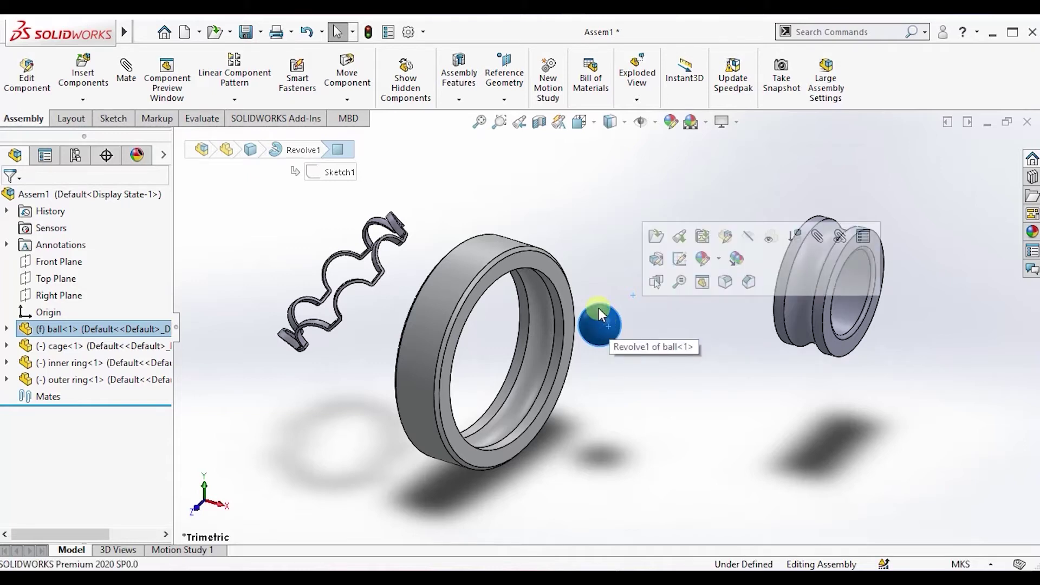
{"action": "left_click", "coordinate": [593, 271]}
{"action": "left_click", "coordinate": [599, 313]}
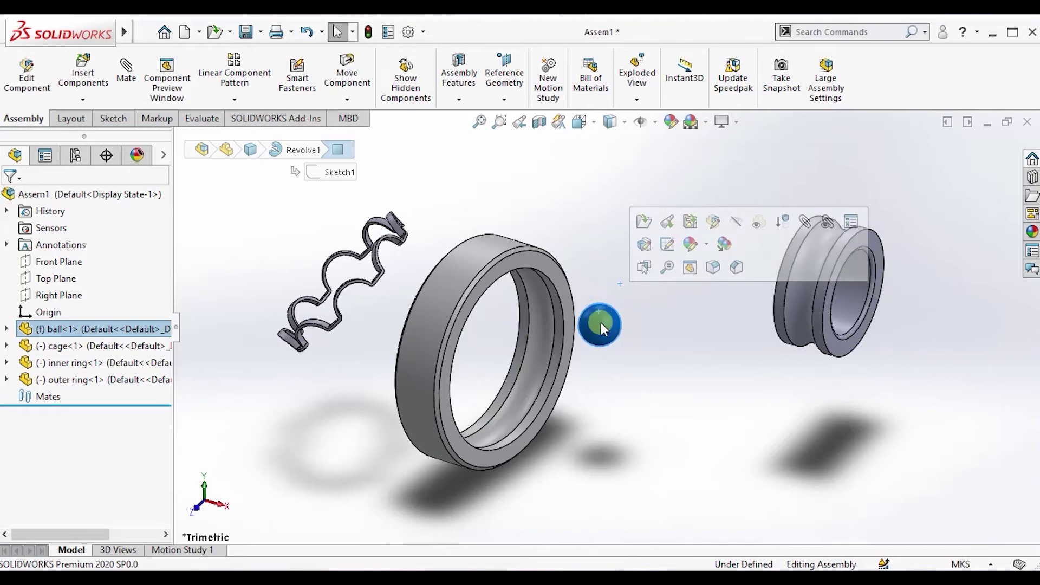
{"action": "left_click", "coordinate": [653, 341]}
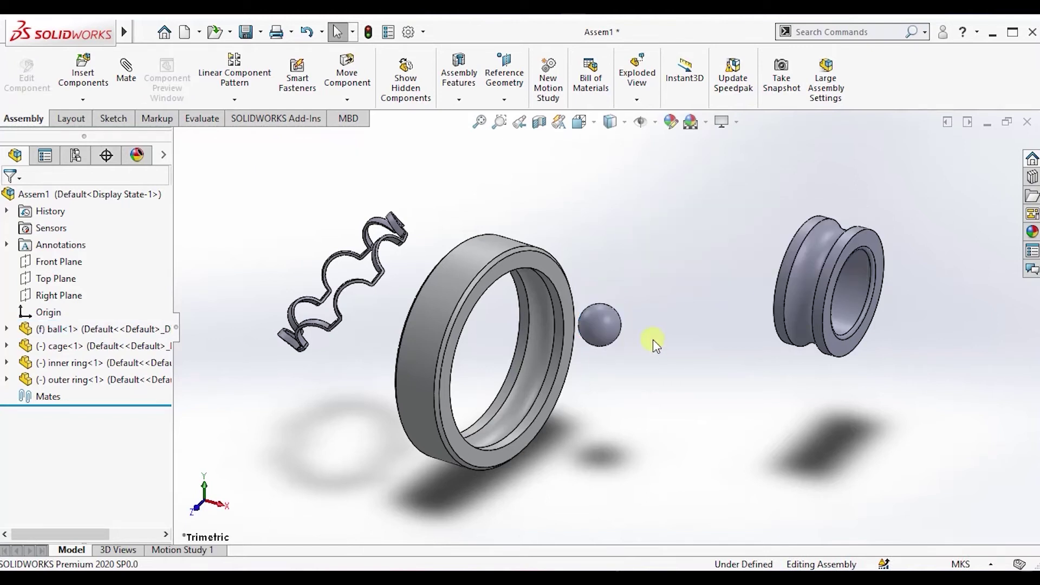
- Float the fixed ball component and move it a short distance away from the outer ring
{"action": "left_click", "coordinate": [91, 329]}
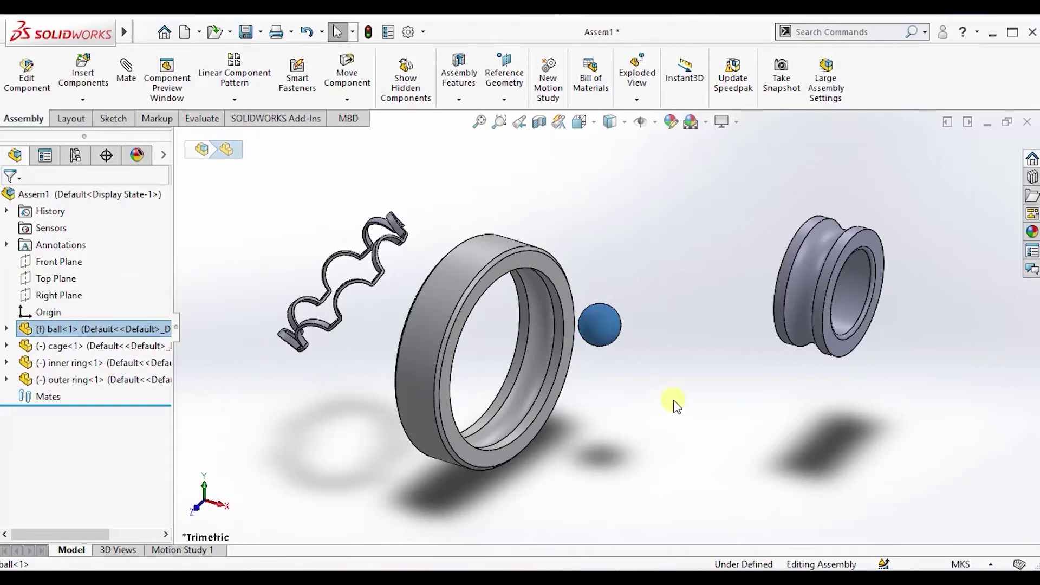
{"action": "right_click", "coordinate": [597, 321]}
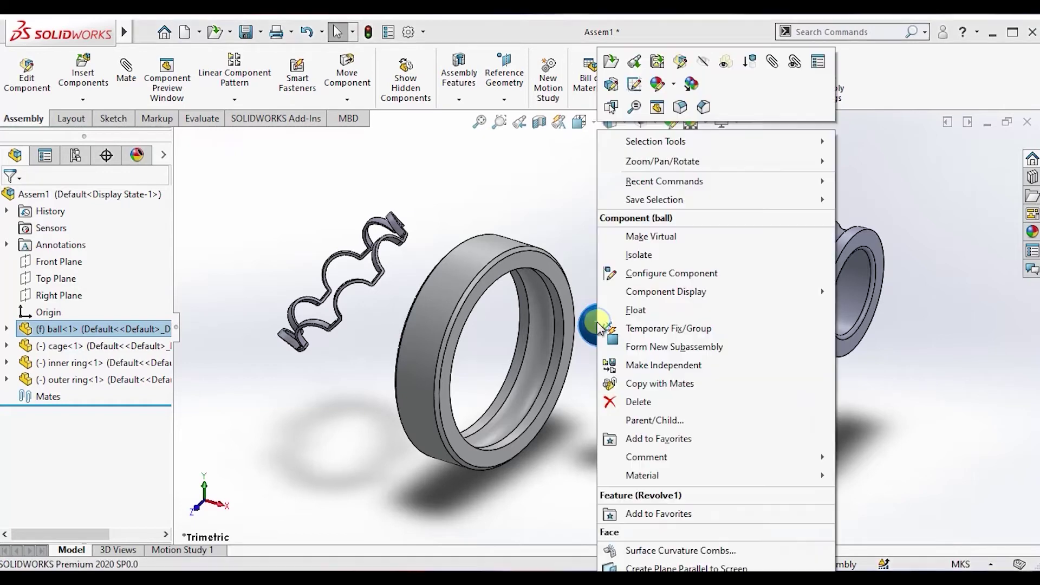
{"action": "left_click", "coordinate": [654, 316]}
{"action": "left_click", "coordinate": [651, 311]}
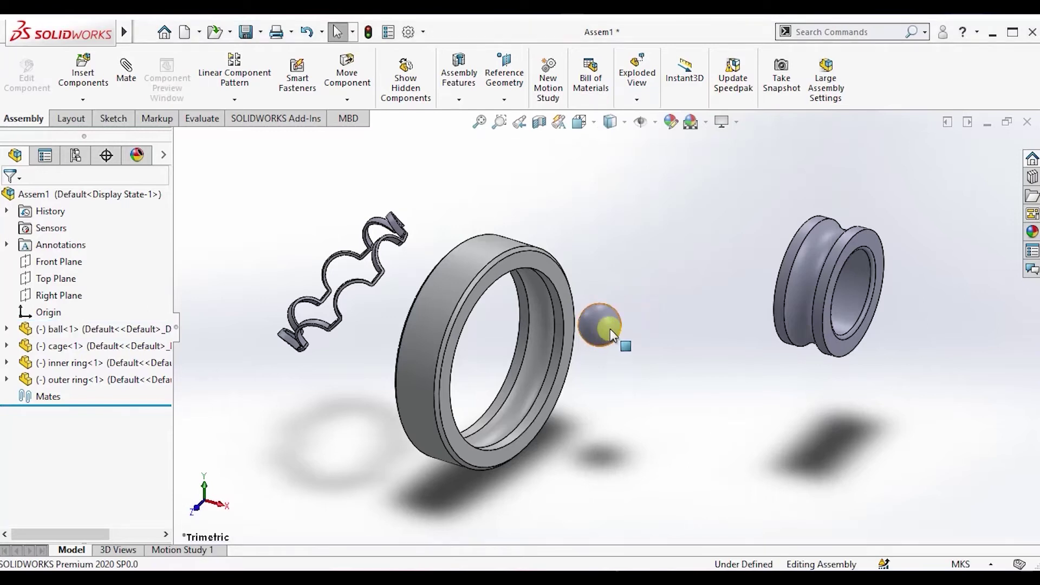
{"action": "left_click_drag", "start_coordinate": [602, 323], "coordinate": [639, 330]}
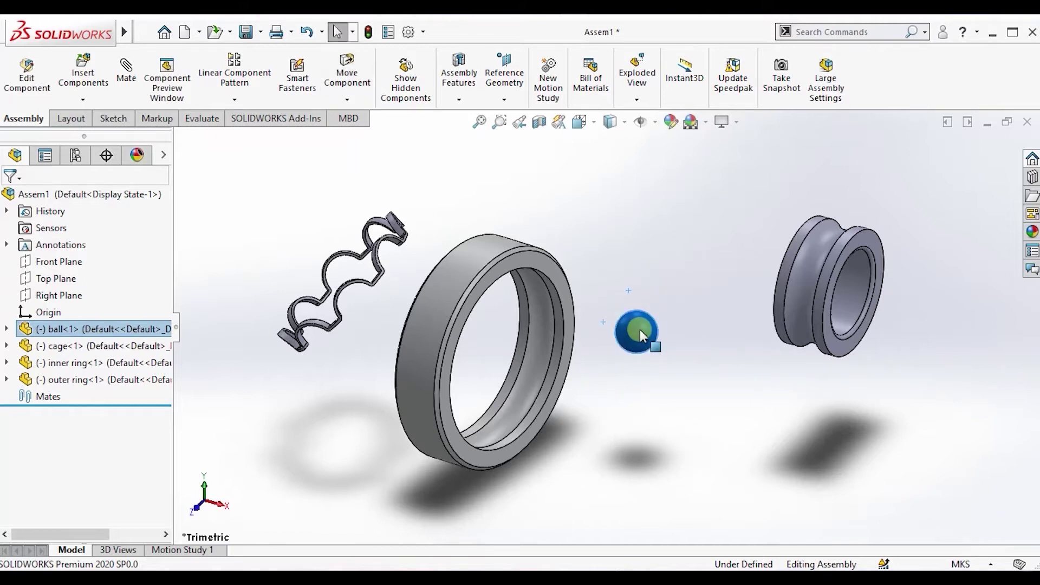
- Fix the ball in its position and set it back to floating
{"action": "right_click", "coordinate": [639, 329]}
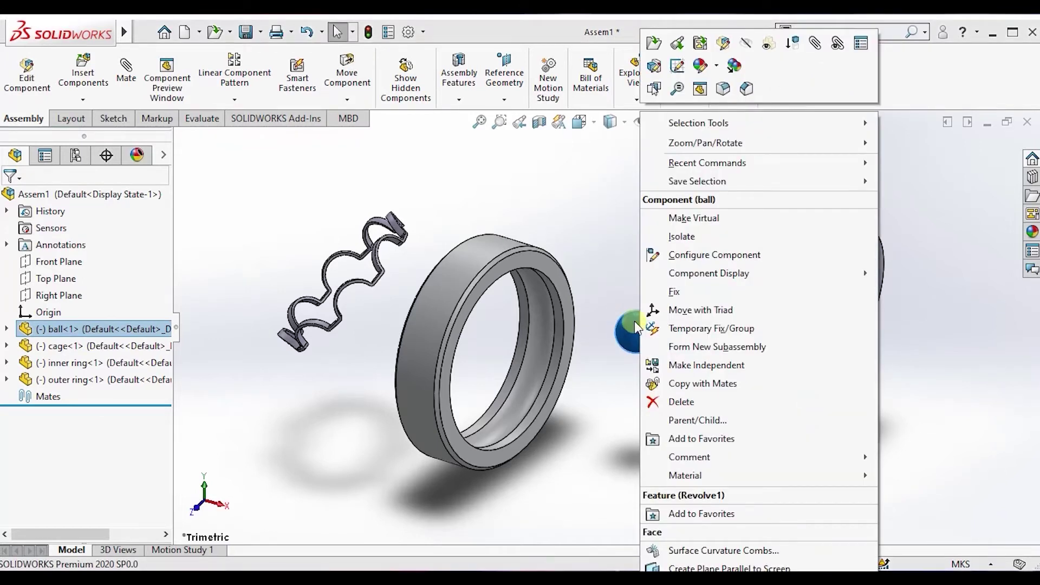
{"action": "left_click", "coordinate": [699, 294]}
{"action": "left_click", "coordinate": [648, 328]}
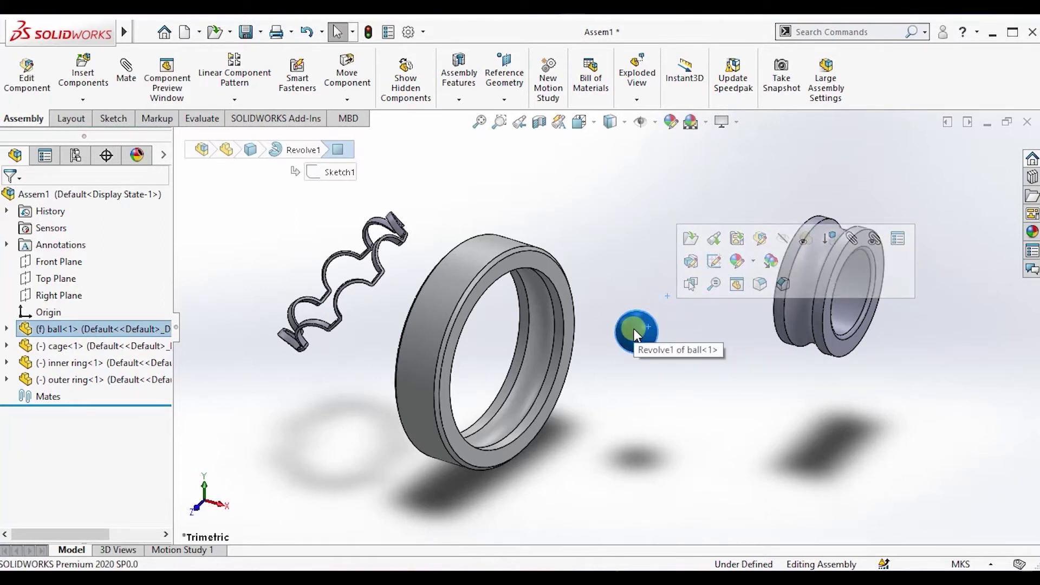
{"action": "right_click", "coordinate": [635, 332]}
{"action": "left_click", "coordinate": [671, 312]}
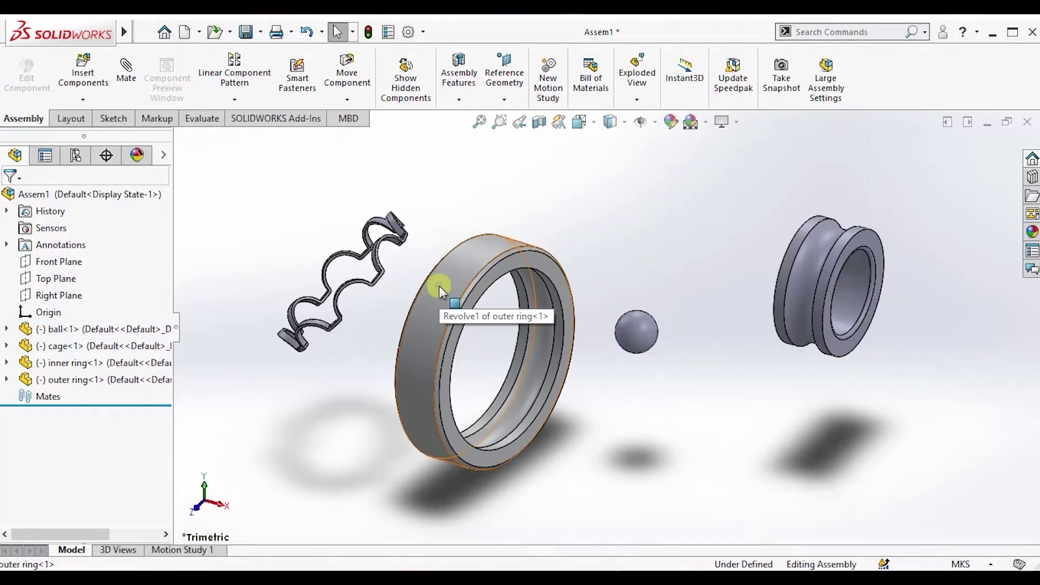
{"action": "right_click", "coordinate": [438, 286]}
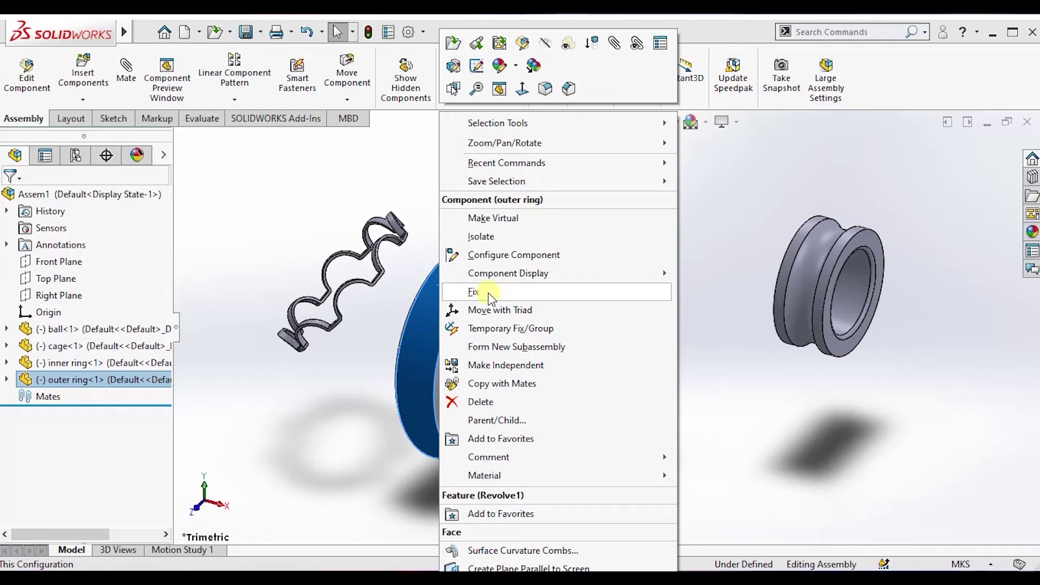
{"action": "left_click", "coordinate": [365, 342]}
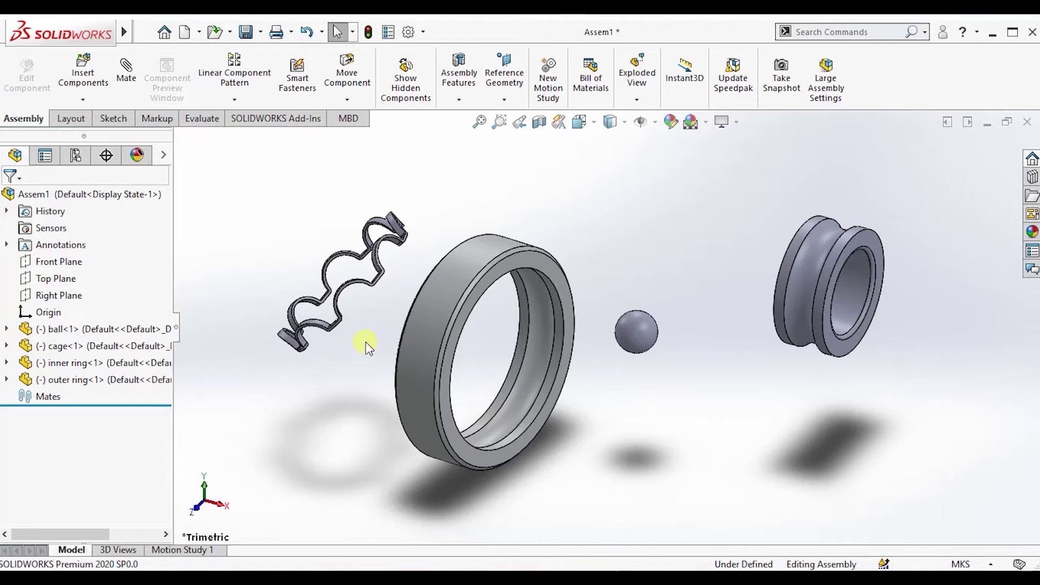
- Examine the standard mate types and the other option groups available in the Mate command
{"action": "left_click", "coordinate": [128, 91]}
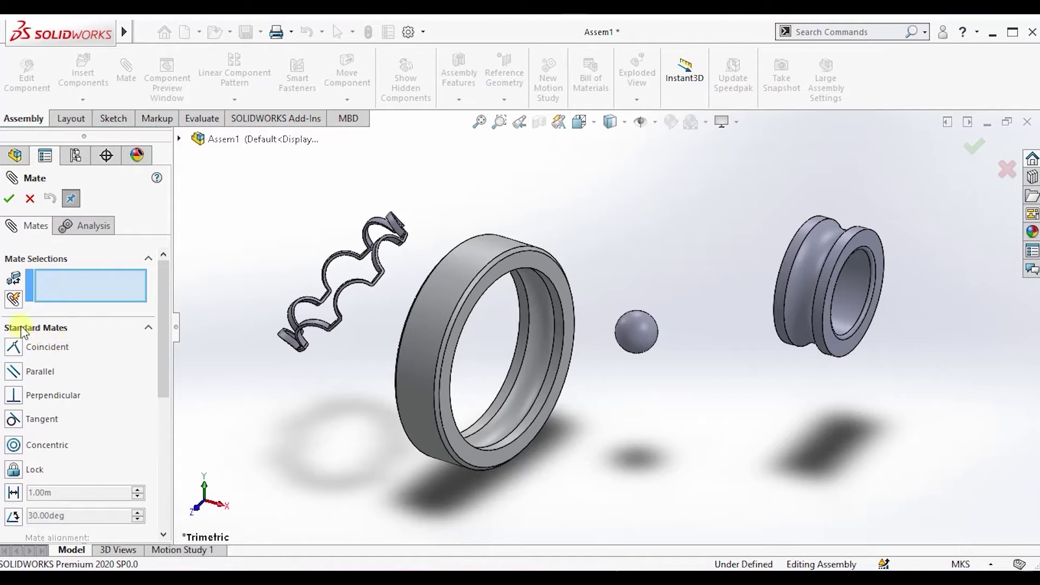
{"action": "scroll", "coordinate": [162, 339], "scroll_direction": "down", "scroll_amount": 1}
{"action": "left_click_drag", "start_coordinate": [162, 339], "coordinate": [160, 360]}
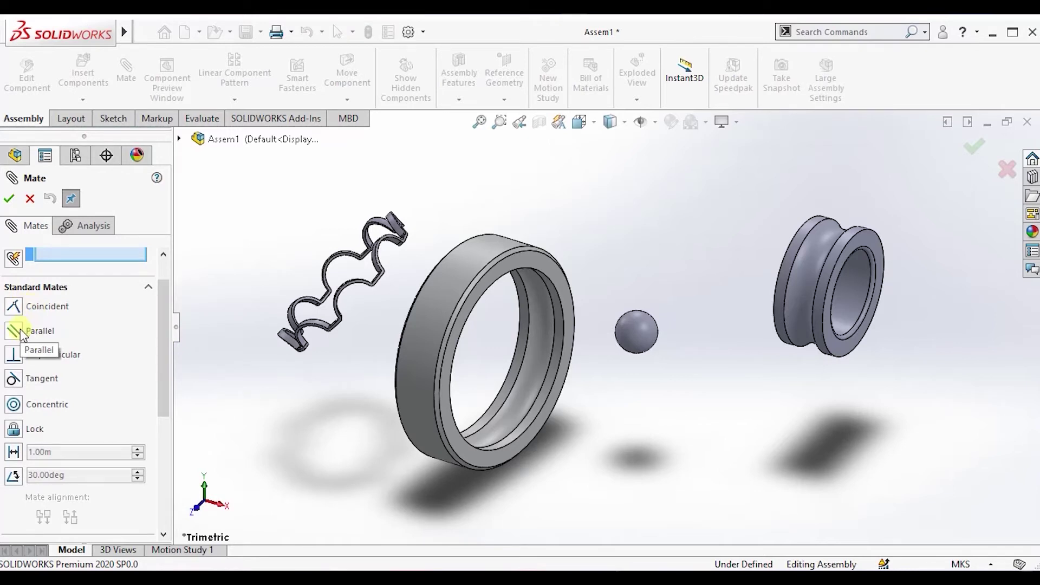
{"action": "left_click_drag", "start_coordinate": [164, 356], "coordinate": [164, 445]}
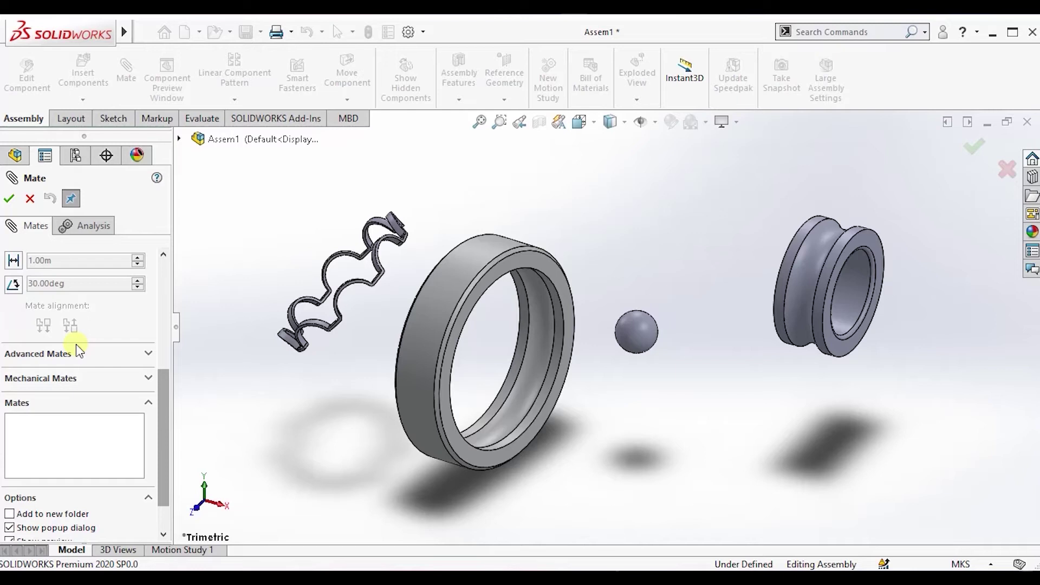
{"action": "left_click", "coordinate": [9, 199]}
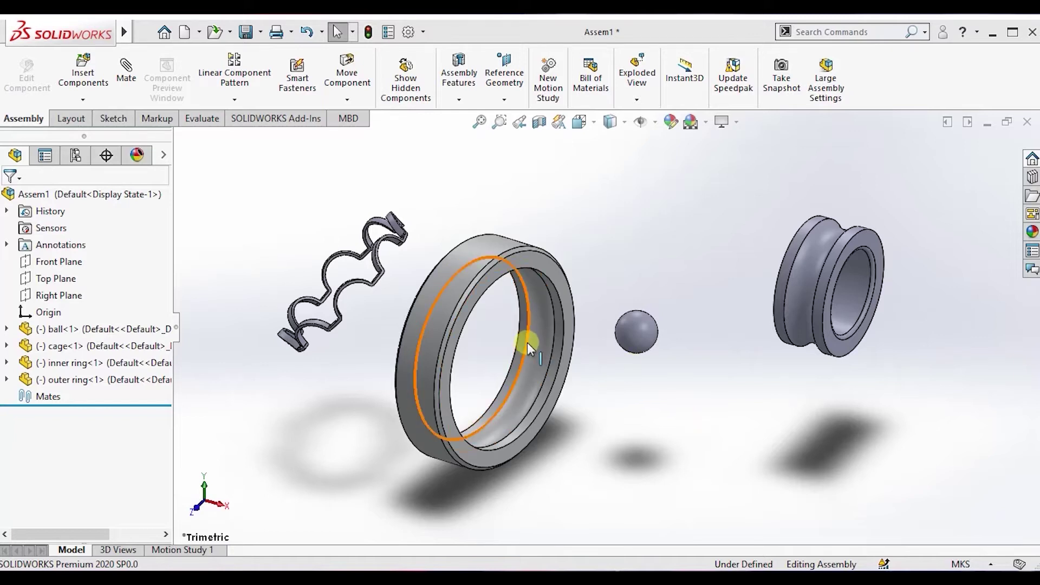
{"action": "left_click", "coordinate": [605, 391]}
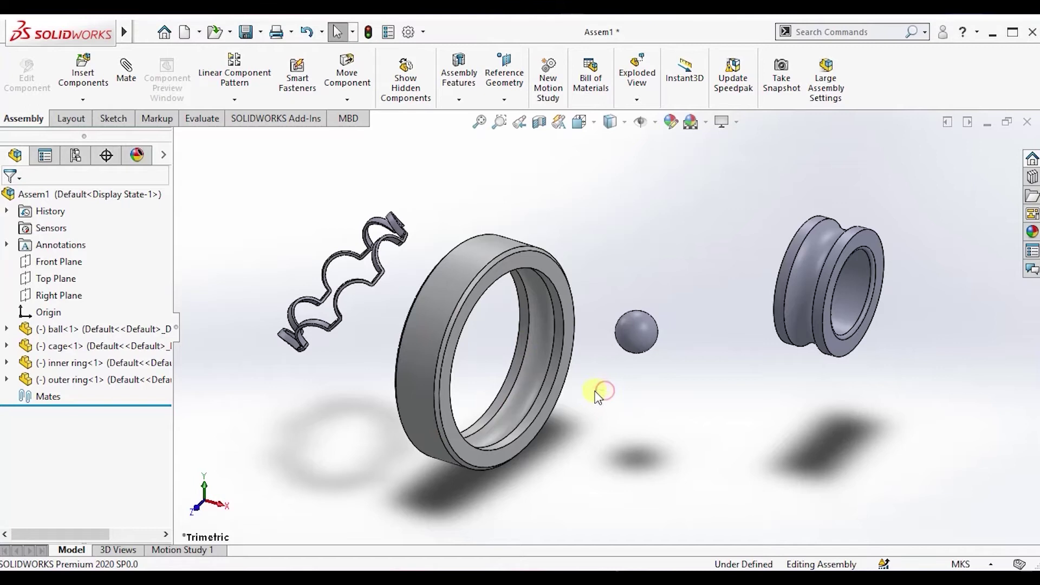
- Add a Concentric mate between the outer ring's inner circular edge and the inner ring's outer circular edge
{"action": "middle_click_drag", "start_coordinate": [605, 382], "coordinate": [573, 420]}
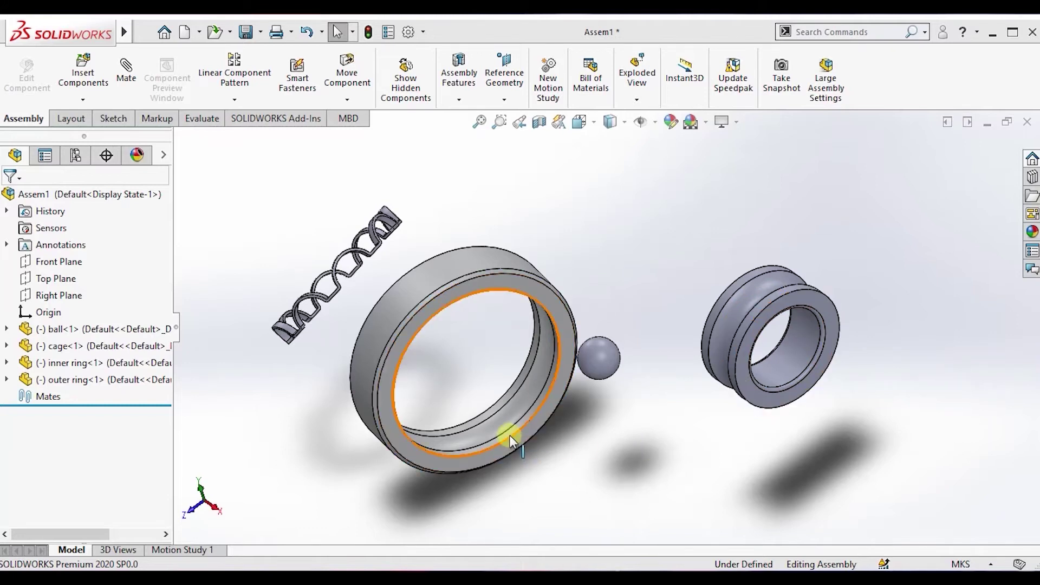
{"action": "scroll", "coordinate": [476, 425], "scroll_direction": "down", "scroll_amount": 5}
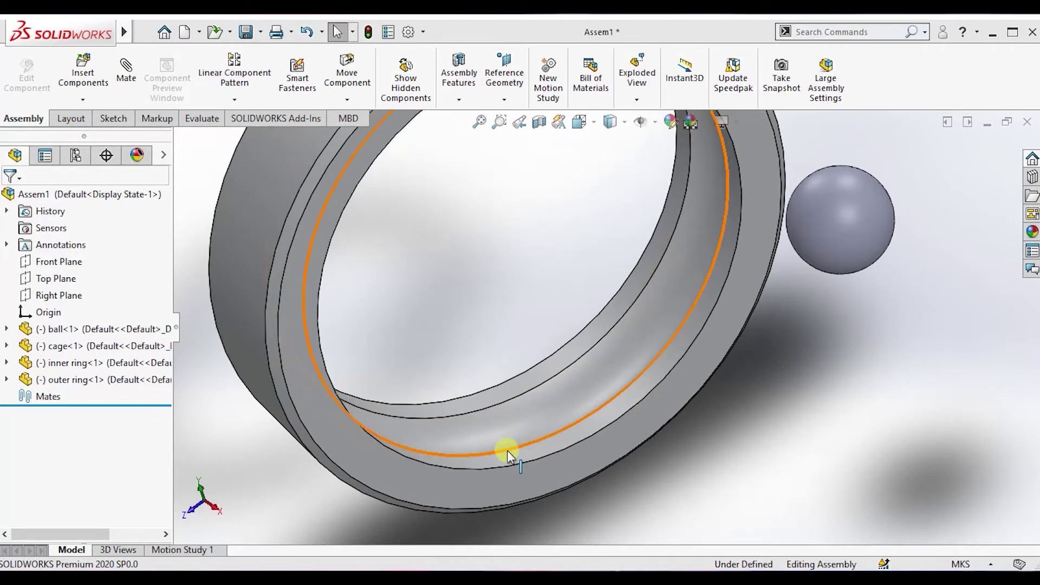
{"action": "scroll", "coordinate": [507, 450], "scroll_direction": "up", "scroll_amount": 5}
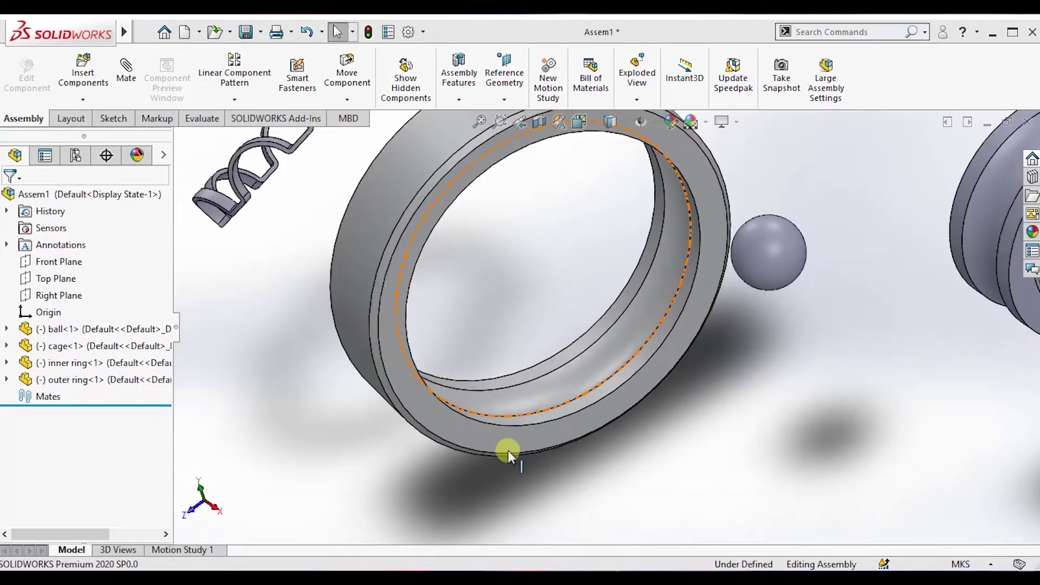
{"action": "left_click", "coordinate": [561, 418]}
{"action": "key", "text": "f"}
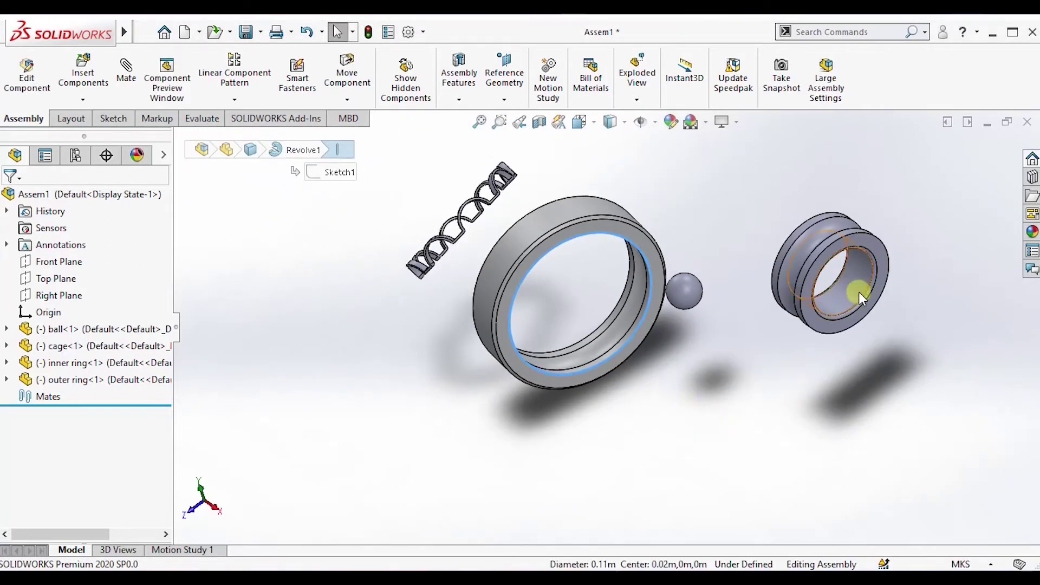
{"action": "scroll", "coordinate": [861, 304], "scroll_direction": "down", "scroll_amount": 3}
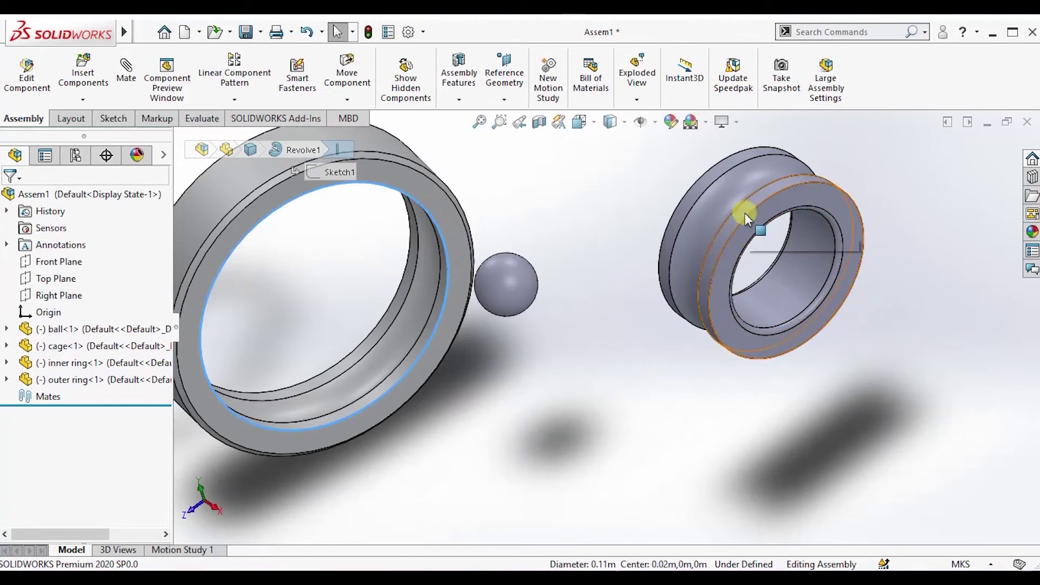
{"action": "left_click", "coordinate": [746, 219], "text": "ctrl"}
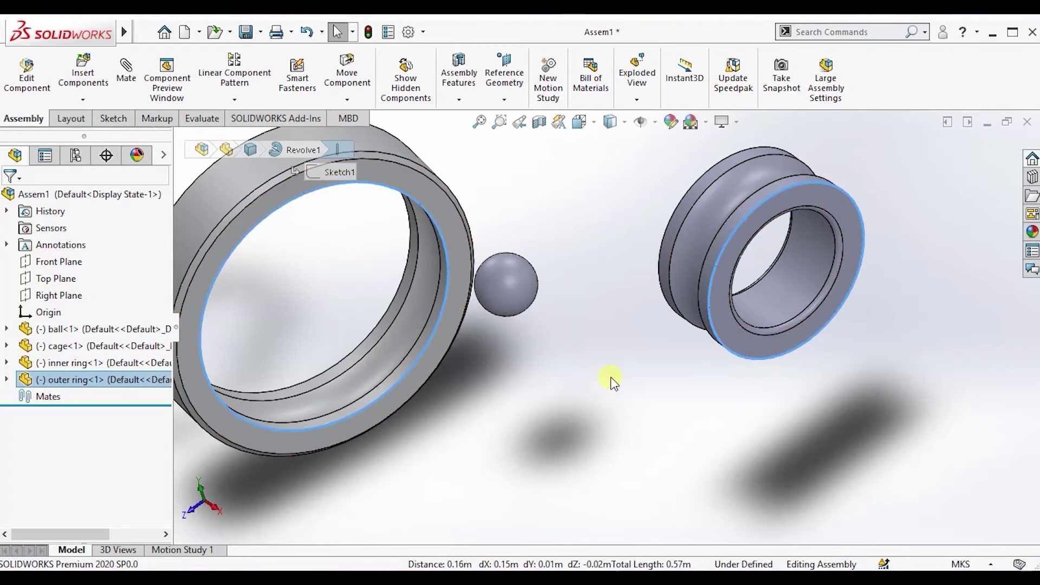
{"action": "left_click", "coordinate": [127, 83]}
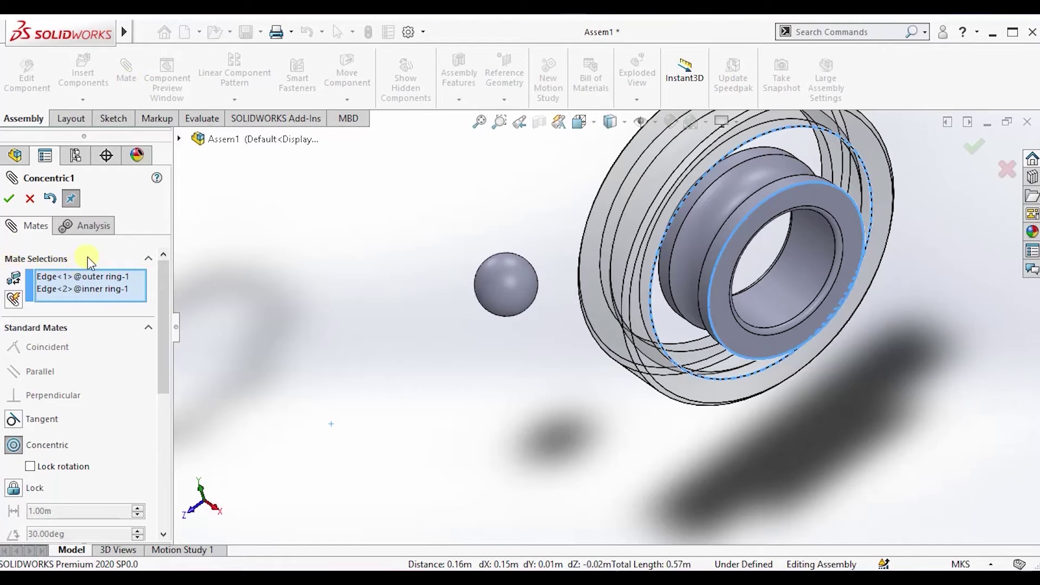
{"action": "left_click", "coordinate": [53, 278]}
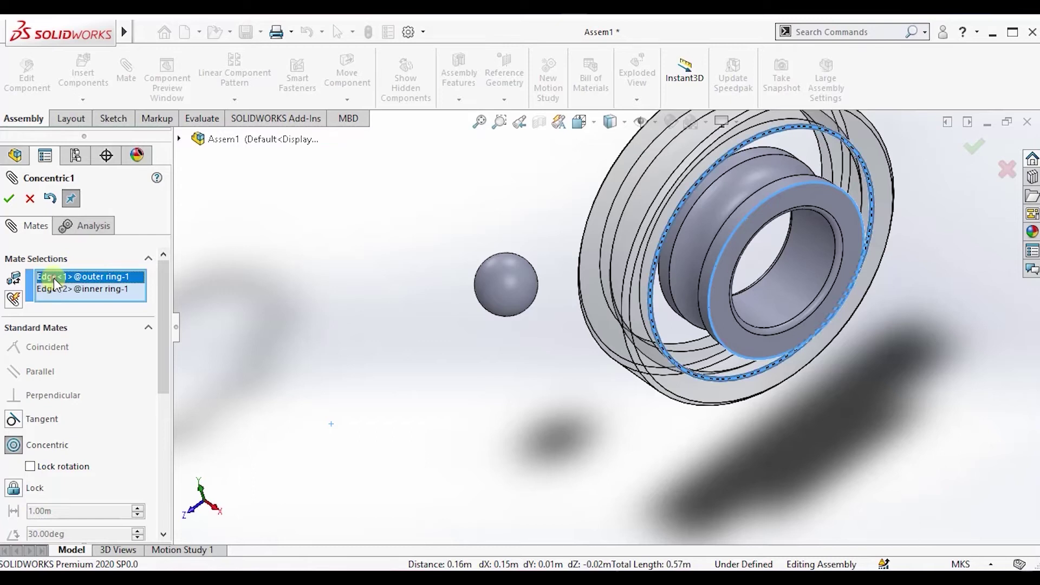
{"action": "left_click", "coordinate": [56, 289]}
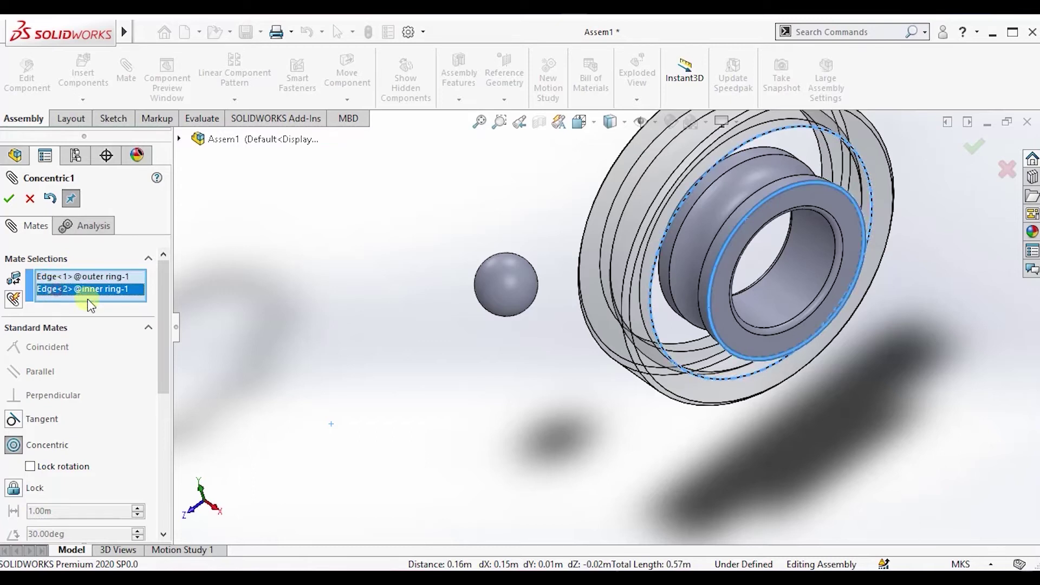
{"action": "scroll", "coordinate": [776, 244], "scroll_direction": "up", "scroll_amount": 5}
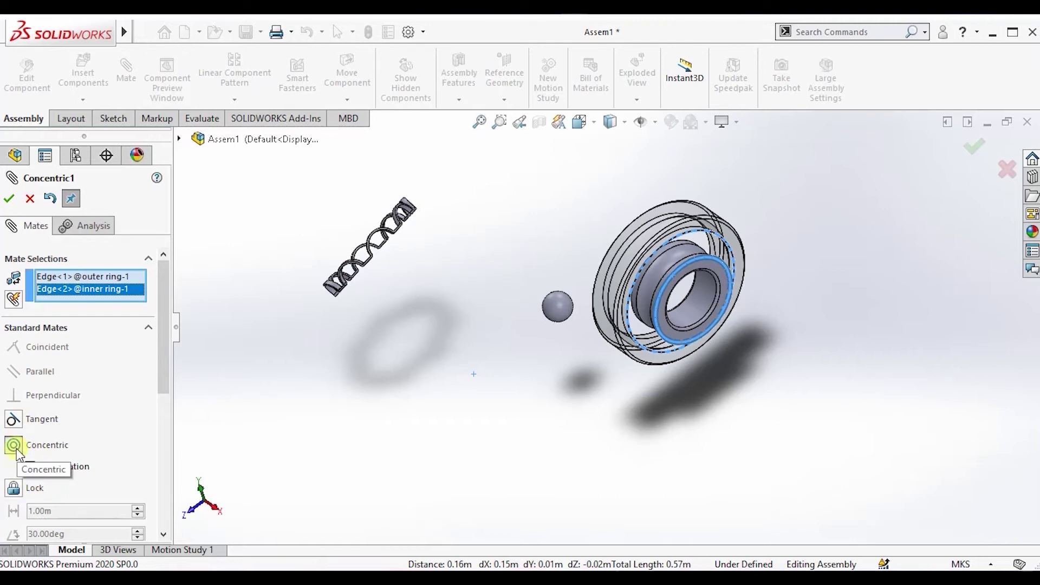
{"action": "left_click", "coordinate": [8, 199]}
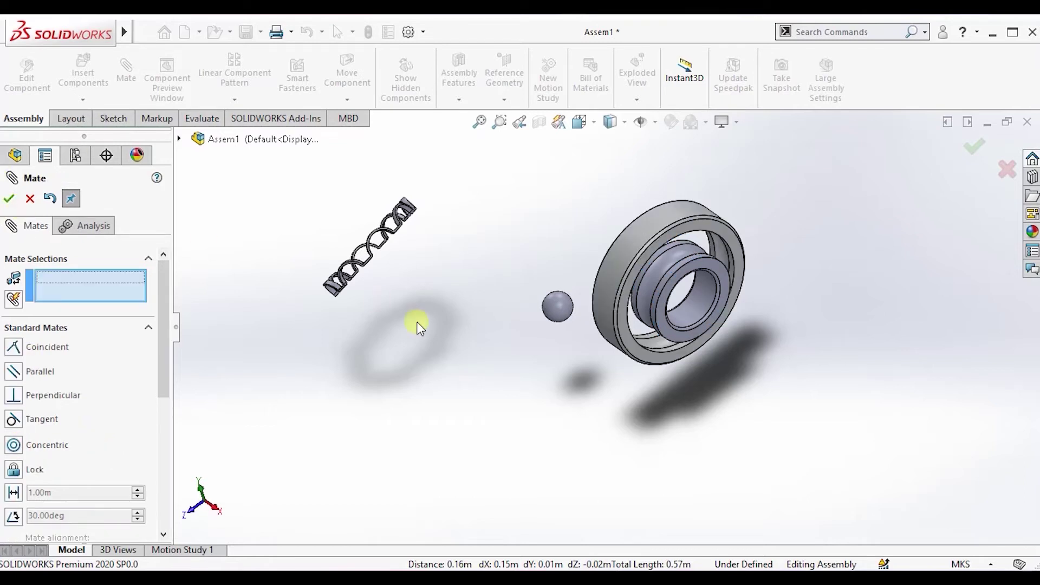
{"action": "left_click", "coordinate": [30, 199]}
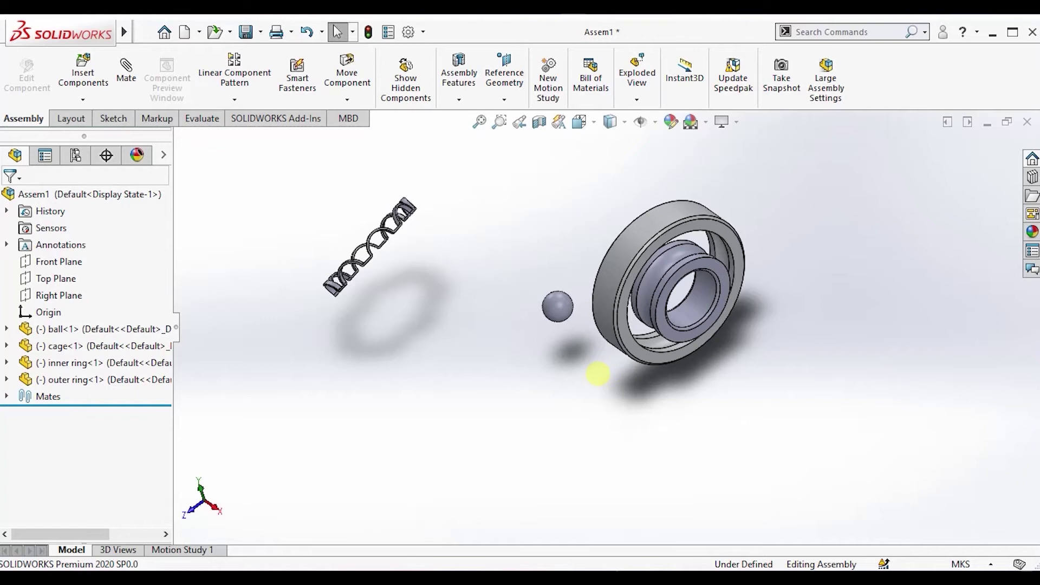
- Fix the outer ring in place and move the inner ring along the shared axis so it protrudes from the outer ring
{"action": "left_click_drag", "start_coordinate": [648, 288], "coordinate": [681, 327]}
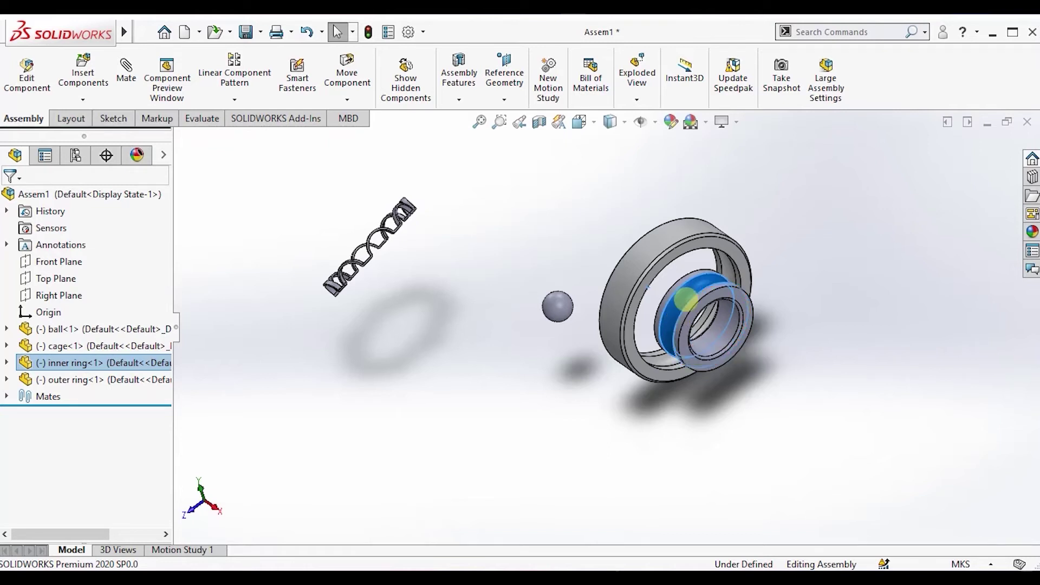
{"action": "right_click", "coordinate": [642, 265]}
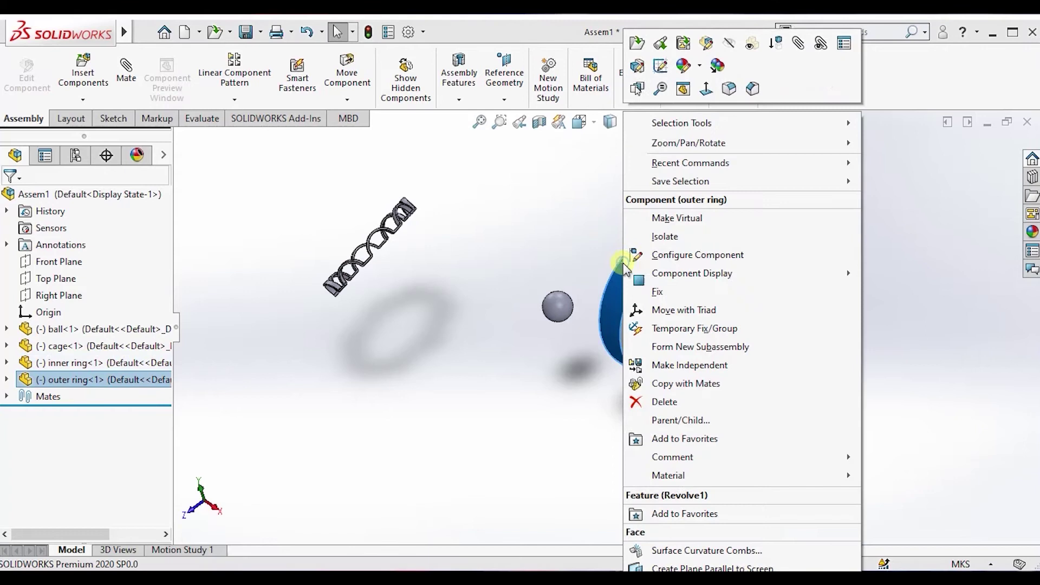
{"action": "left_click", "coordinate": [656, 293]}
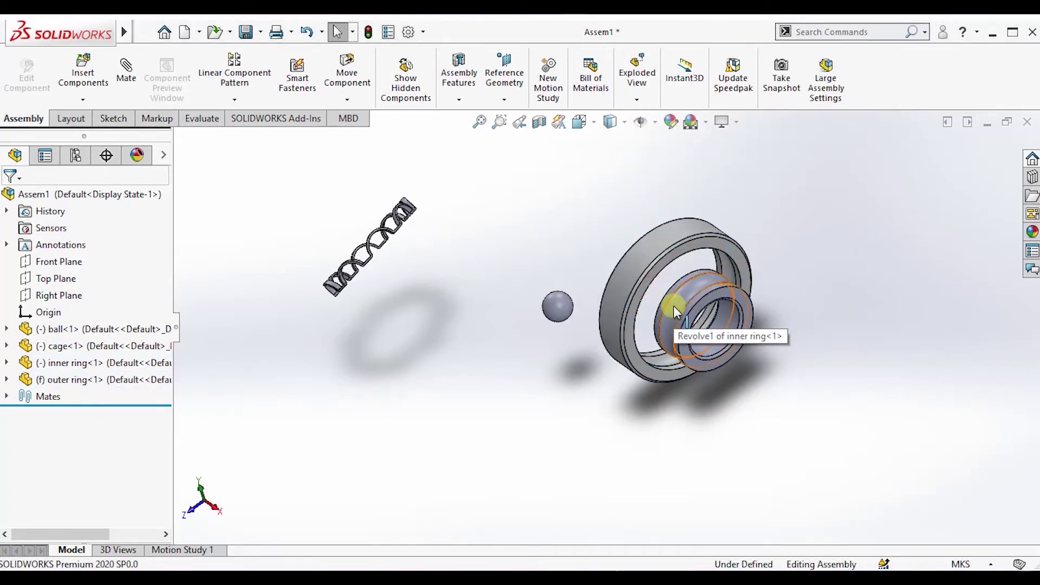
{"action": "left_click_drag", "start_coordinate": [674, 305], "coordinate": [757, 374]}
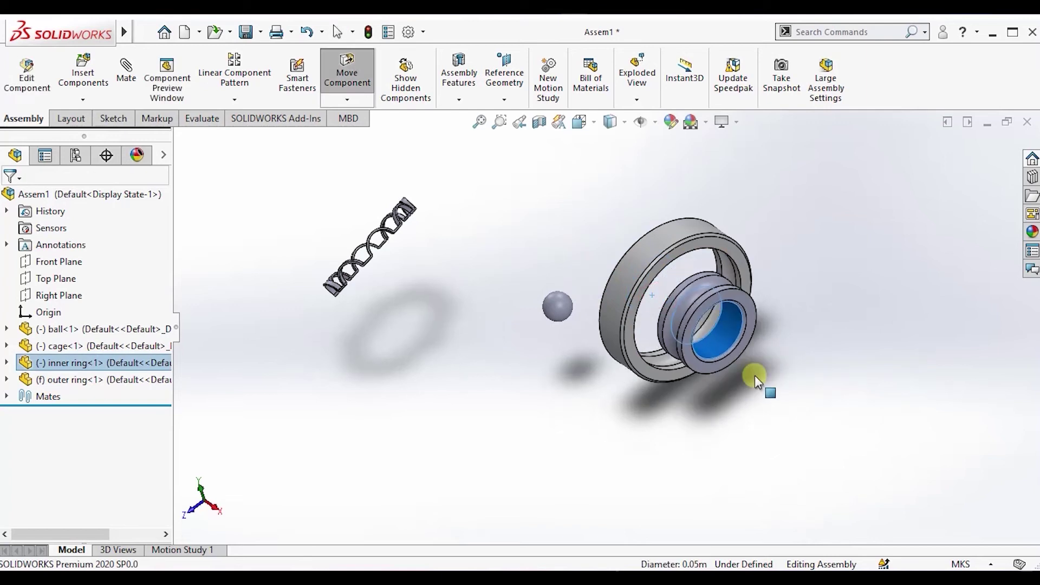
{"action": "left_click", "coordinate": [772, 423]}
- Start a new mate between components and choose the advanced Width type with the Centered constraint
{"action": "scroll", "coordinate": [759, 412], "scroll_direction": "down", "scroll_amount": 3}
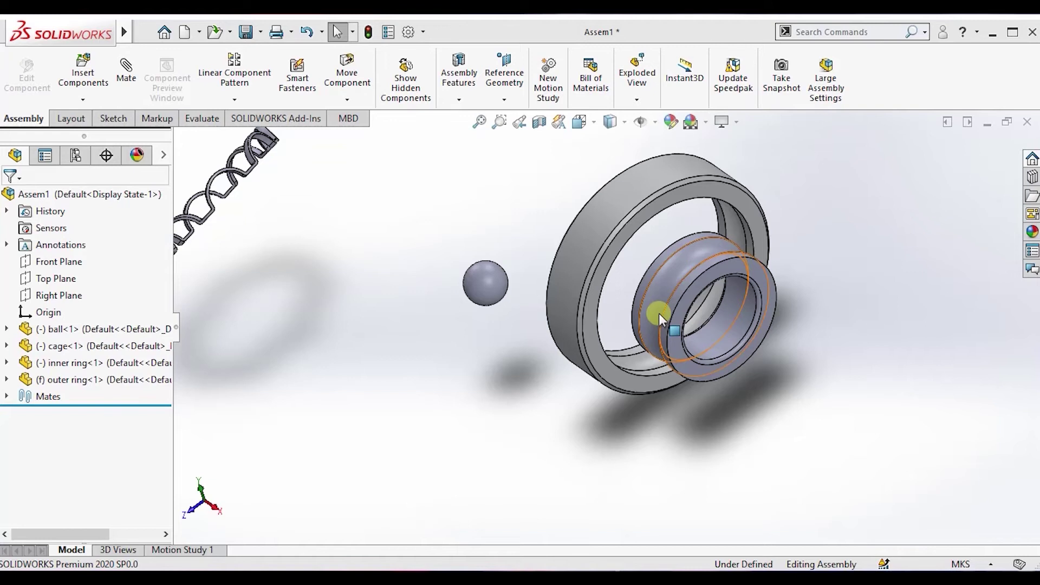
{"action": "left_click", "coordinate": [128, 86]}
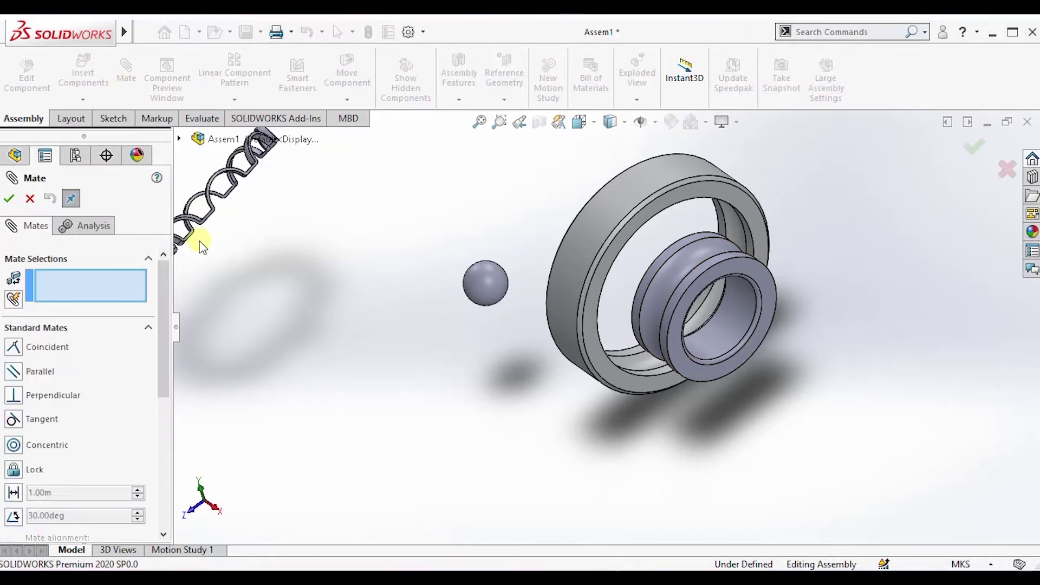
{"action": "left_click_drag", "start_coordinate": [165, 291], "coordinate": [162, 313]}
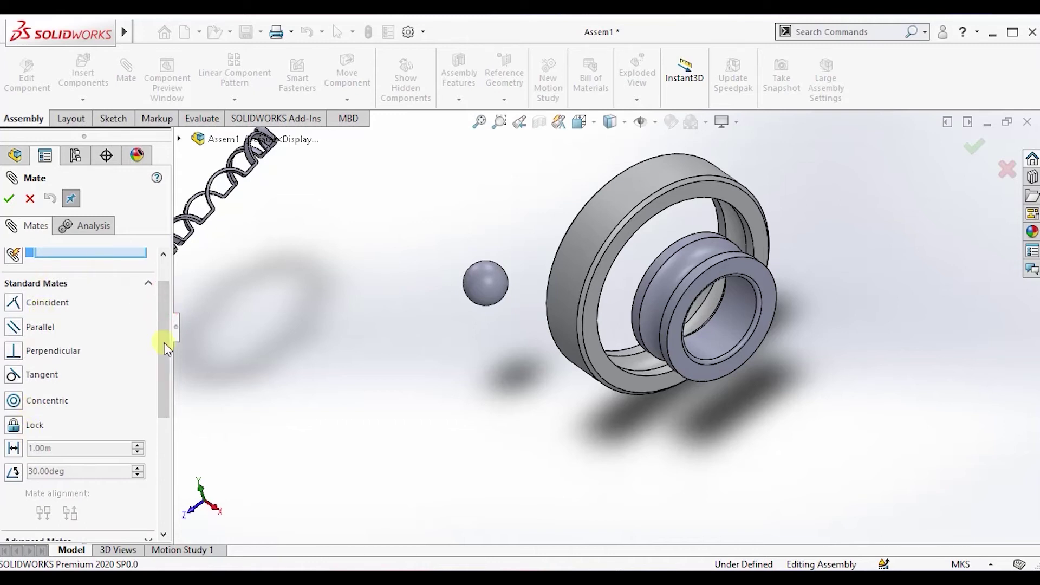
{"action": "left_click_drag", "start_coordinate": [164, 343], "coordinate": [161, 415]}
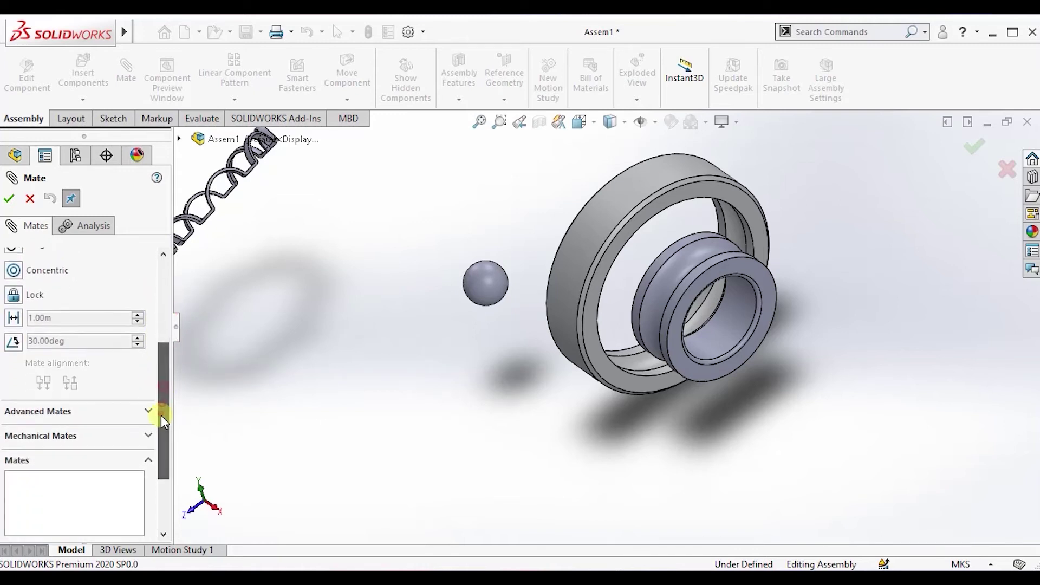
{"action": "left_click", "coordinate": [133, 413]}
{"action": "left_click_drag", "start_coordinate": [164, 376], "coordinate": [162, 296]}
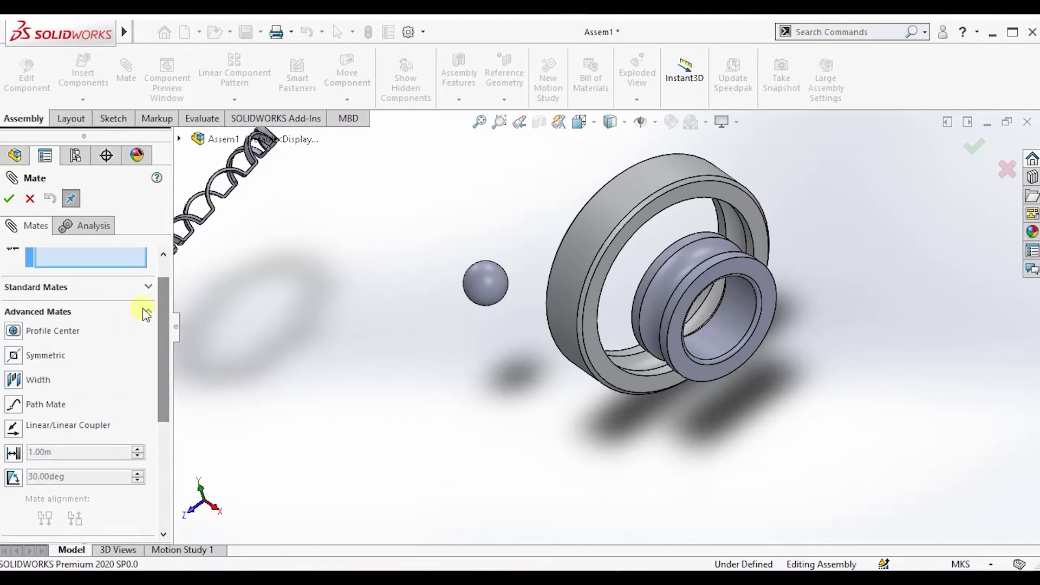
{"action": "left_click", "coordinate": [15, 381]}
{"action": "left_click_drag", "start_coordinate": [162, 351], "coordinate": [162, 335]}
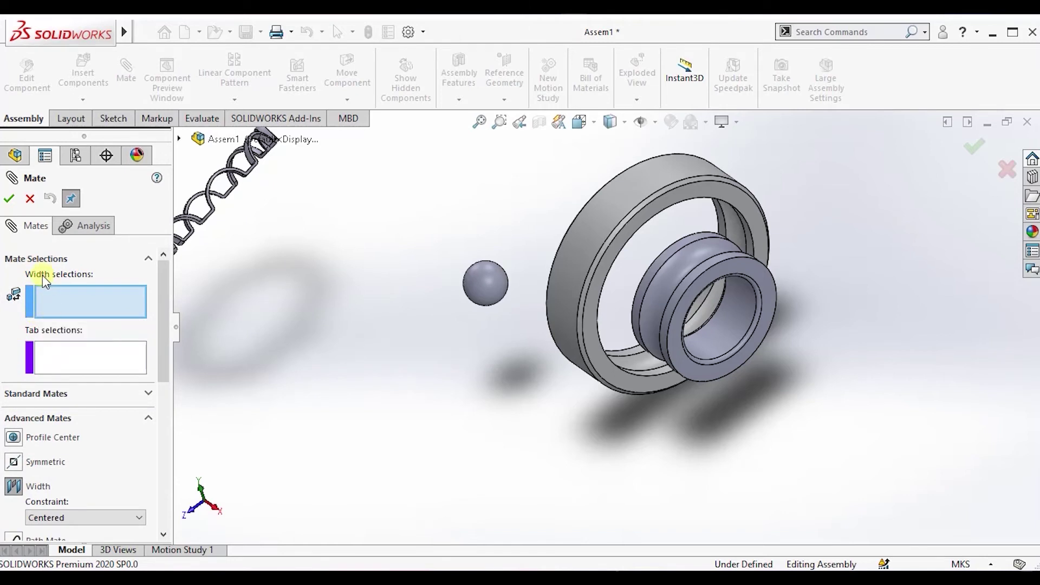
- Assign the outer ring's two opposite flat side faces as the width selections of the Width mate
{"action": "left_click", "coordinate": [77, 364]}
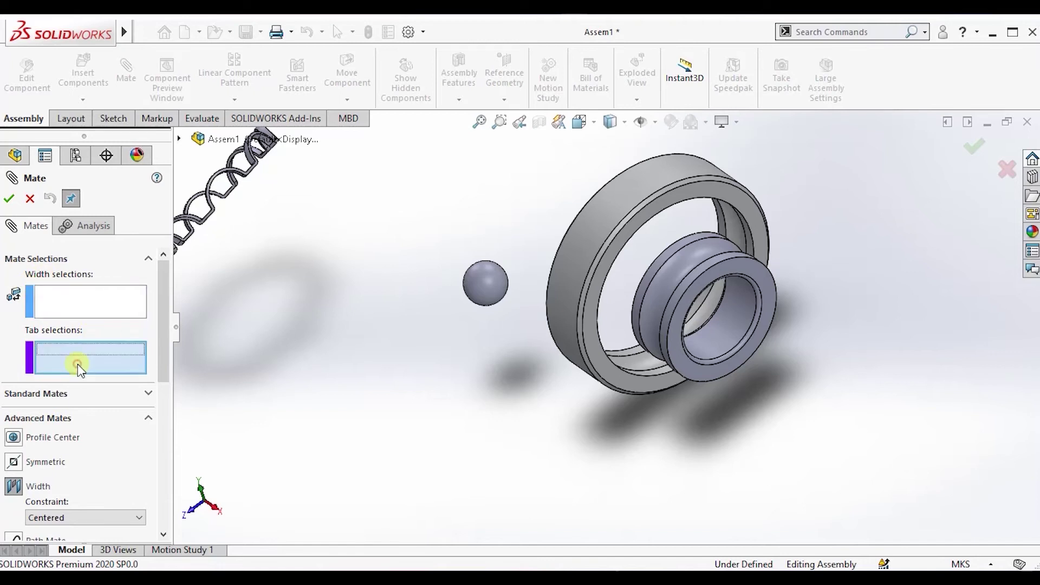
{"action": "left_click", "coordinate": [66, 299]}
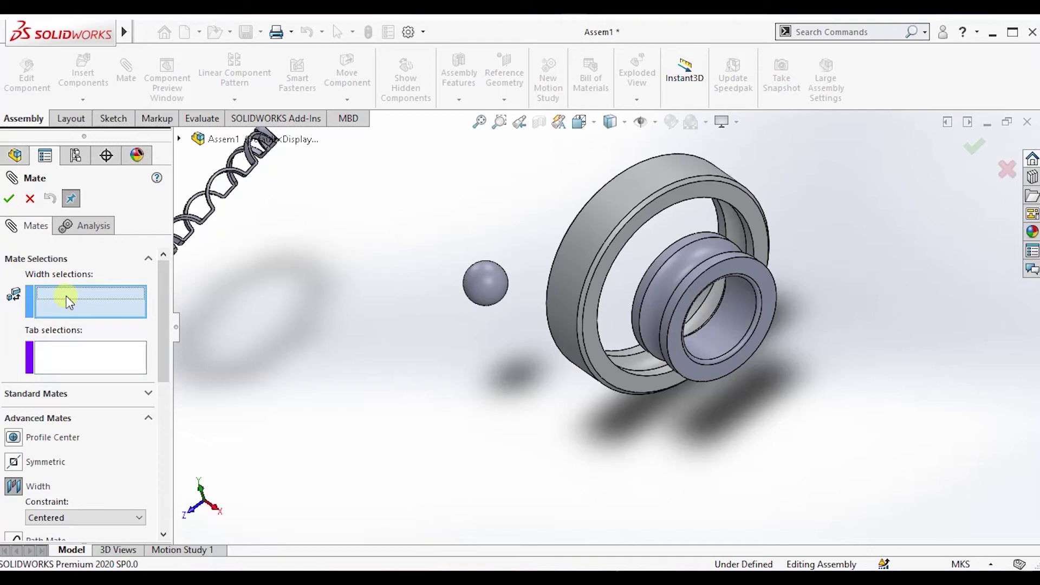
{"action": "left_click", "coordinate": [590, 314]}
{"action": "middle_click_drag", "start_coordinate": [547, 393], "coordinate": [580, 355]}
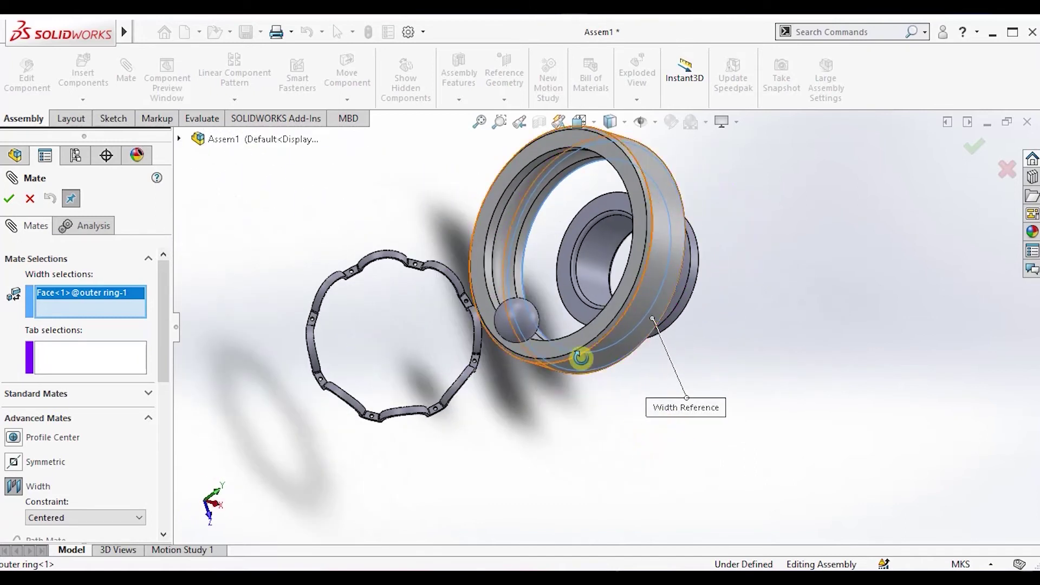
{"action": "left_click", "coordinate": [574, 342]}
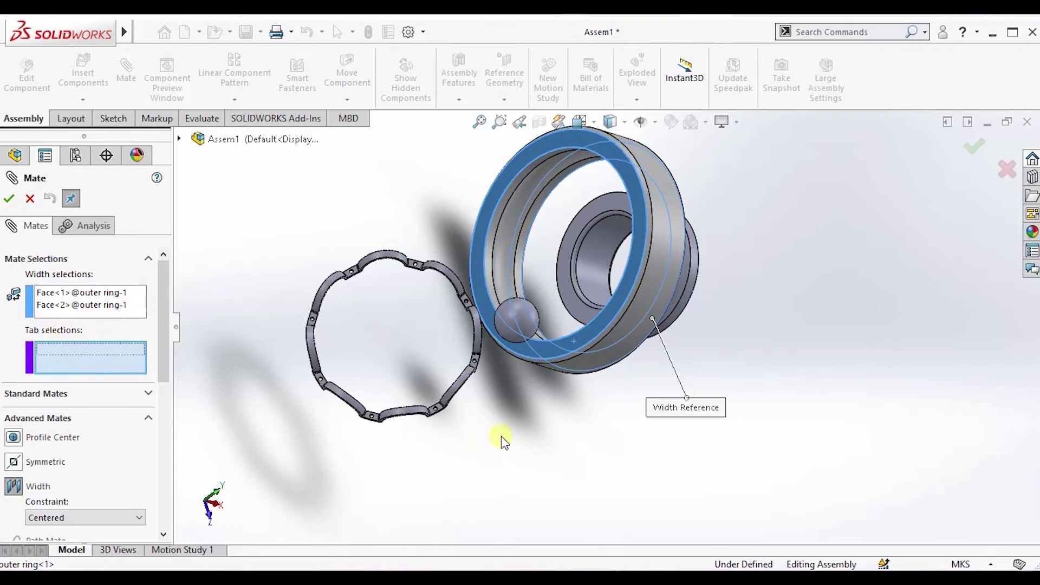
{"action": "left_click", "coordinate": [586, 422]}
- Assign the inner ring's two opposite flat side faces as the tab selections and apply the centered Width mate
{"action": "middle_click_drag", "start_coordinate": [728, 323], "coordinate": [622, 341]}
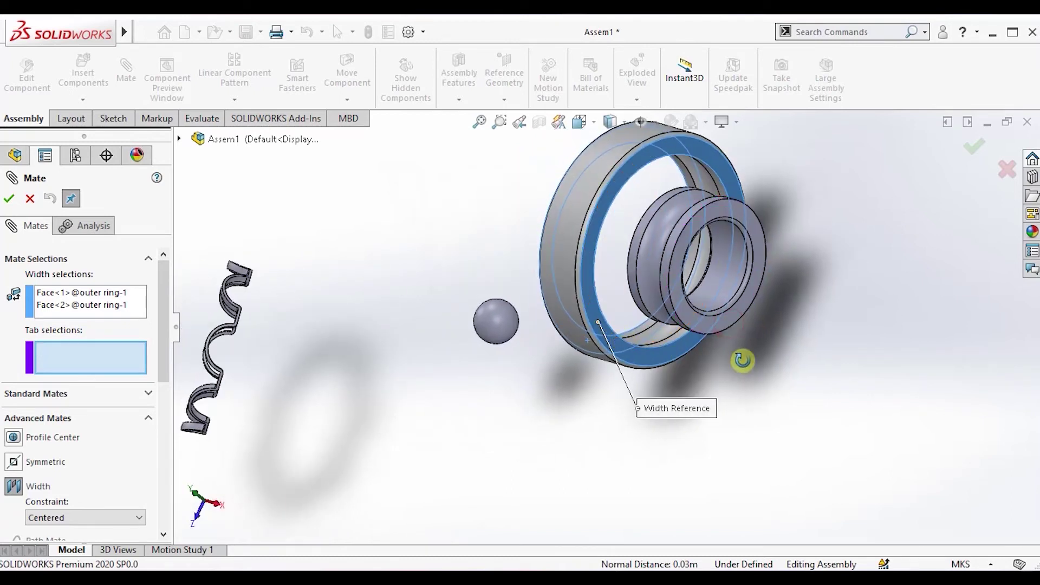
{"action": "left_click", "coordinate": [687, 309]}
{"action": "middle_click_drag", "start_coordinate": [755, 343], "coordinate": [719, 332]}
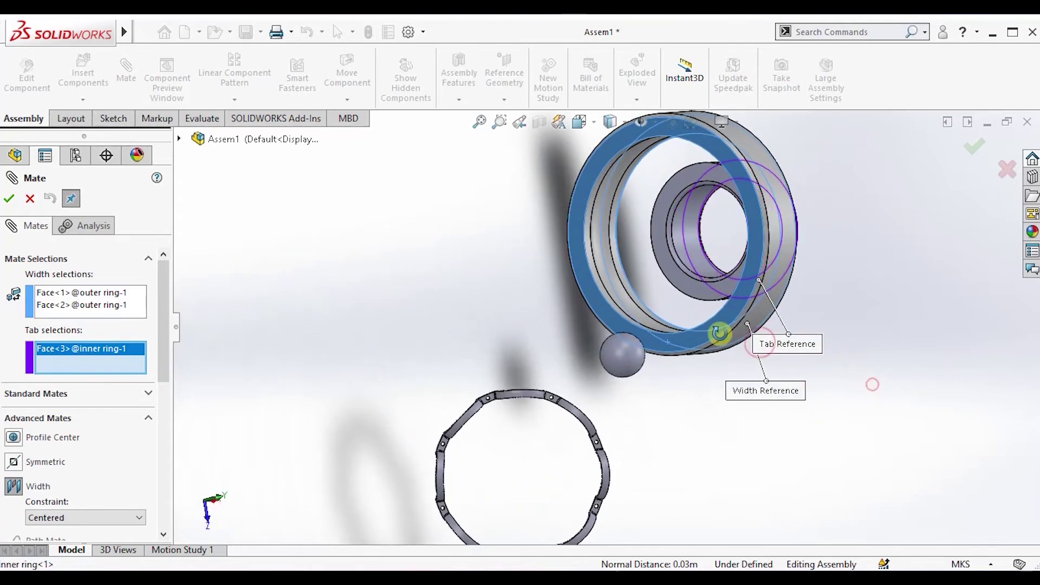
{"action": "middle_click_drag", "start_coordinate": [820, 298], "coordinate": [731, 300]}
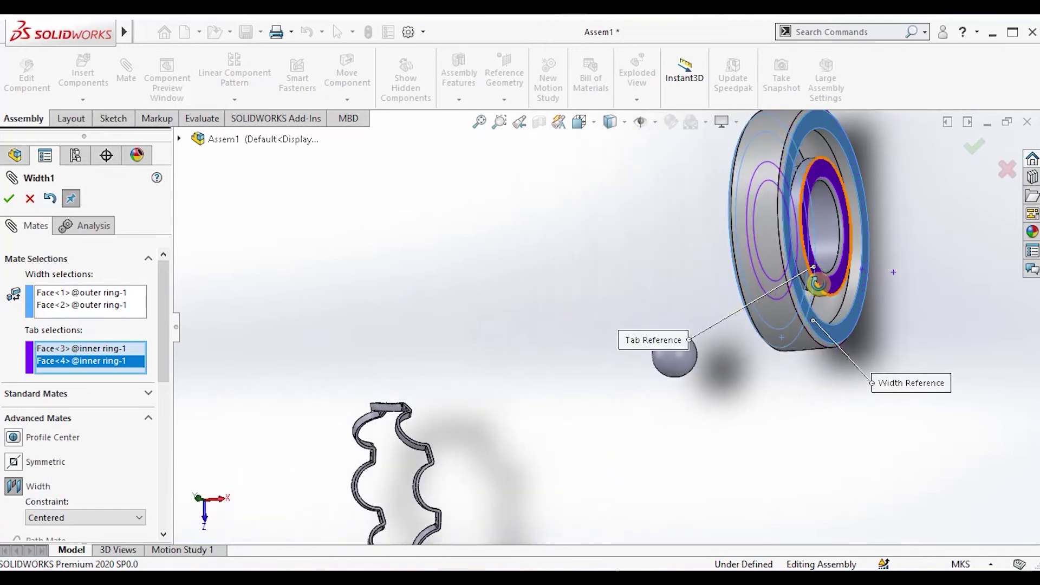
{"action": "scroll", "coordinate": [816, 275], "scroll_direction": "up", "scroll_amount": 2}
{"action": "scroll", "coordinate": [815, 267], "scroll_direction": "down", "scroll_amount": 3}
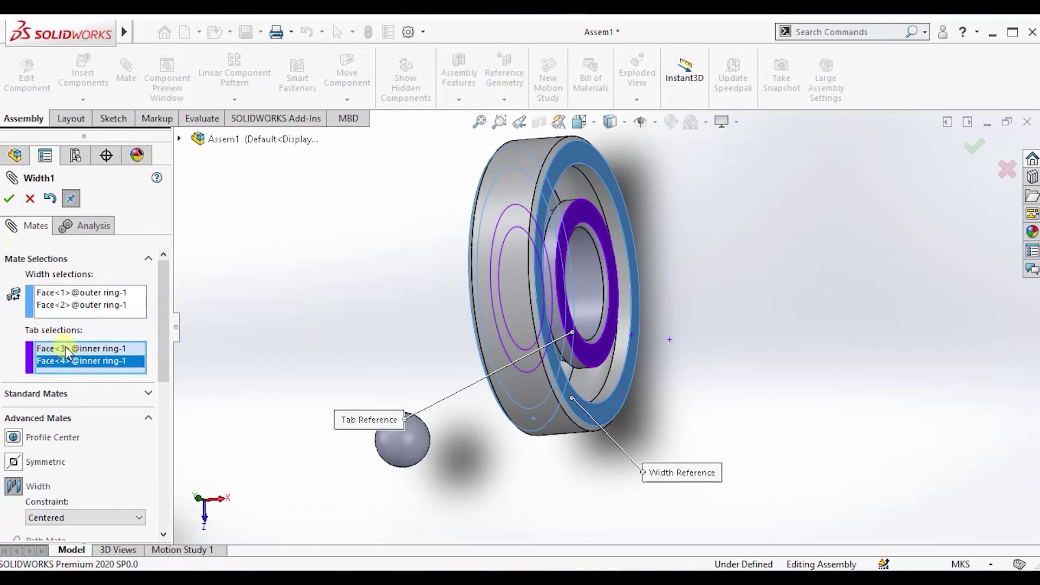
{"action": "left_click", "coordinate": [8, 200]}
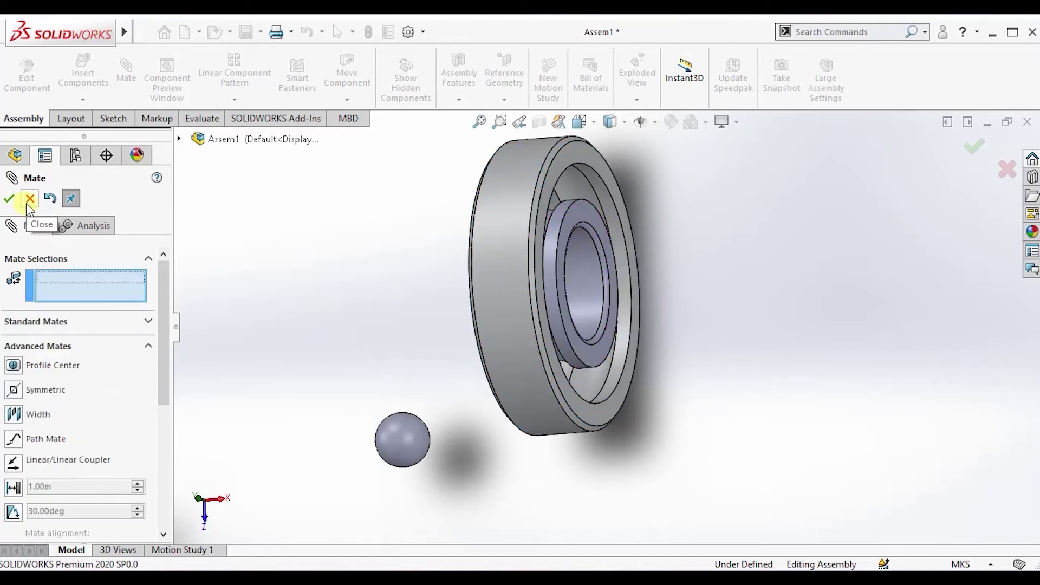
{"action": "left_click", "coordinate": [28, 200]}
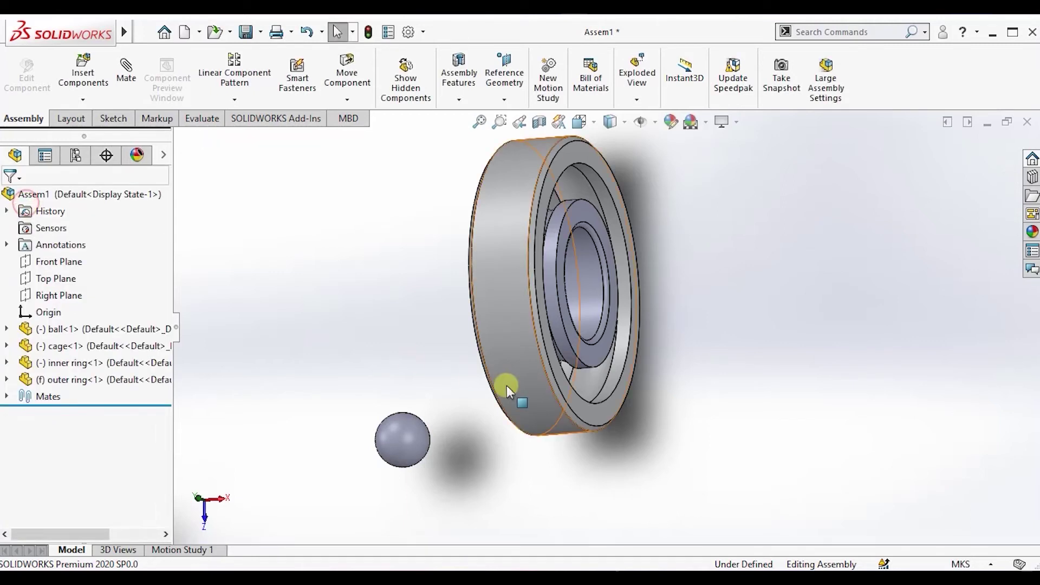
- Examine the side faces of the inner and outer rings from both sides to check how the rings are centered
{"action": "middle_click_drag", "start_coordinate": [723, 379], "coordinate": [694, 371]}
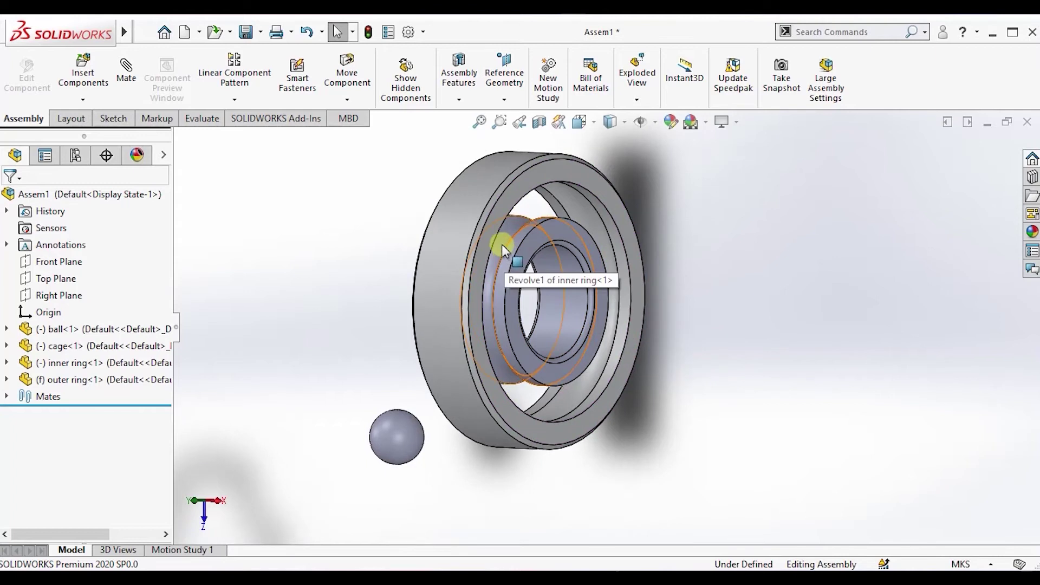
{"action": "left_click", "coordinate": [520, 257]}
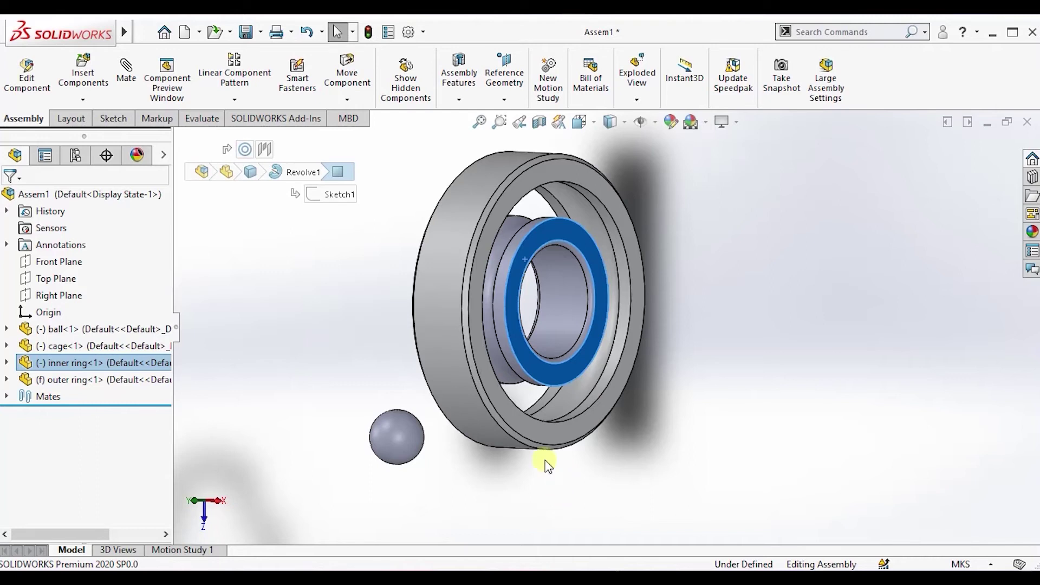
{"action": "middle_click_drag", "start_coordinate": [541, 435], "coordinate": [609, 413]}
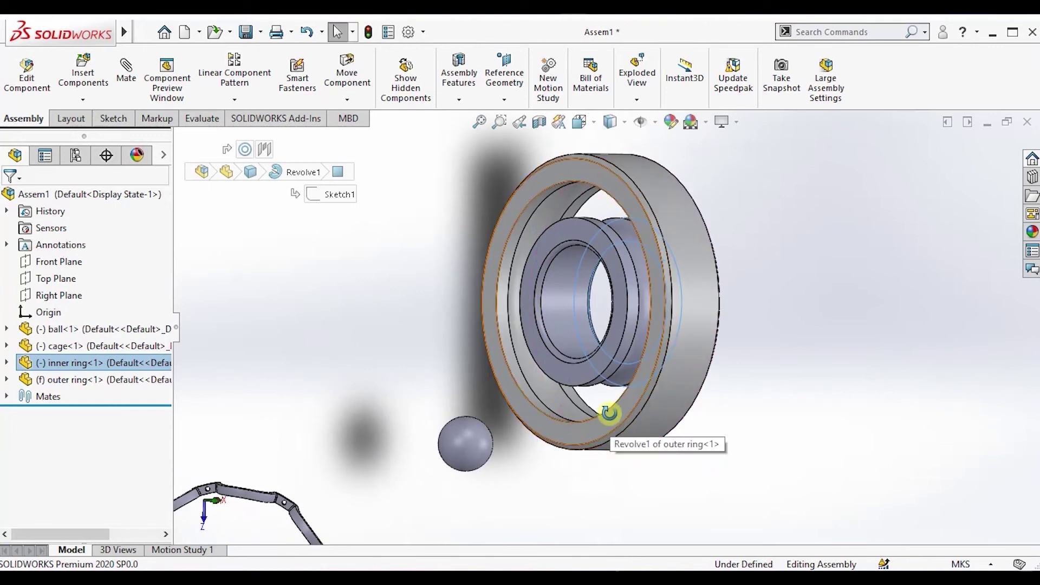
{"action": "left_click", "coordinate": [612, 415]}
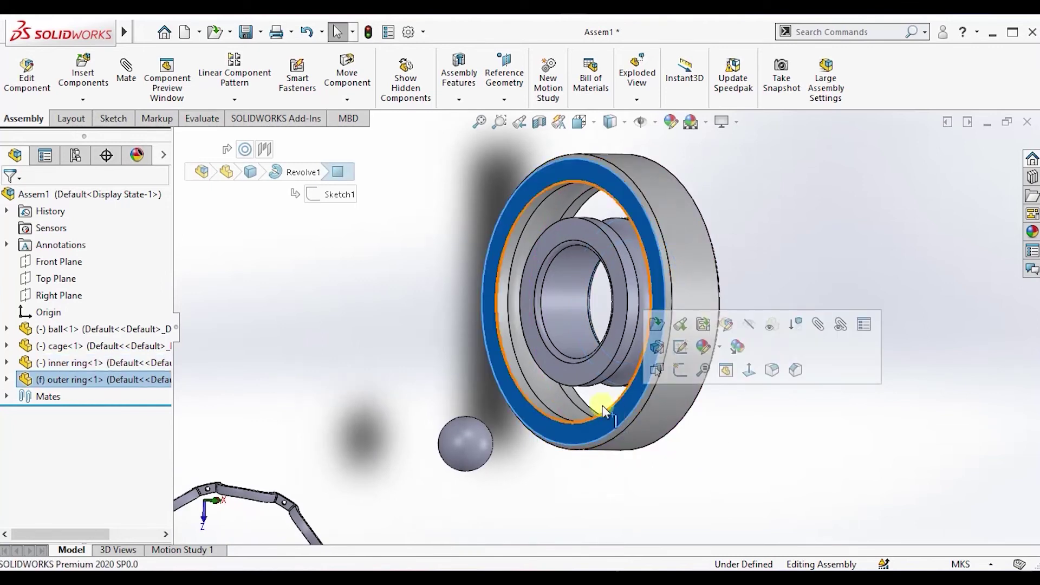
{"action": "left_click", "coordinate": [584, 373]}
{"action": "left_click", "coordinate": [719, 400]}
{"action": "middle_click_drag", "start_coordinate": [724, 397], "coordinate": [631, 395]}
{"action": "left_click", "coordinate": [774, 357]}
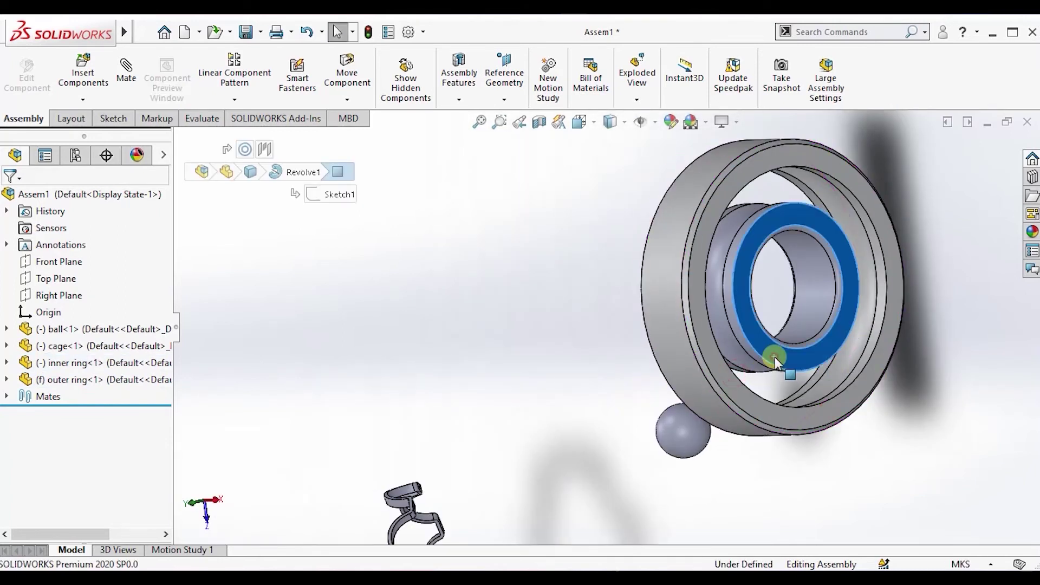
{"action": "scroll", "coordinate": [775, 346], "scroll_direction": "up", "scroll_amount": 1}
{"action": "scroll", "coordinate": [747, 320], "scroll_direction": "down", "scroll_amount": 3}
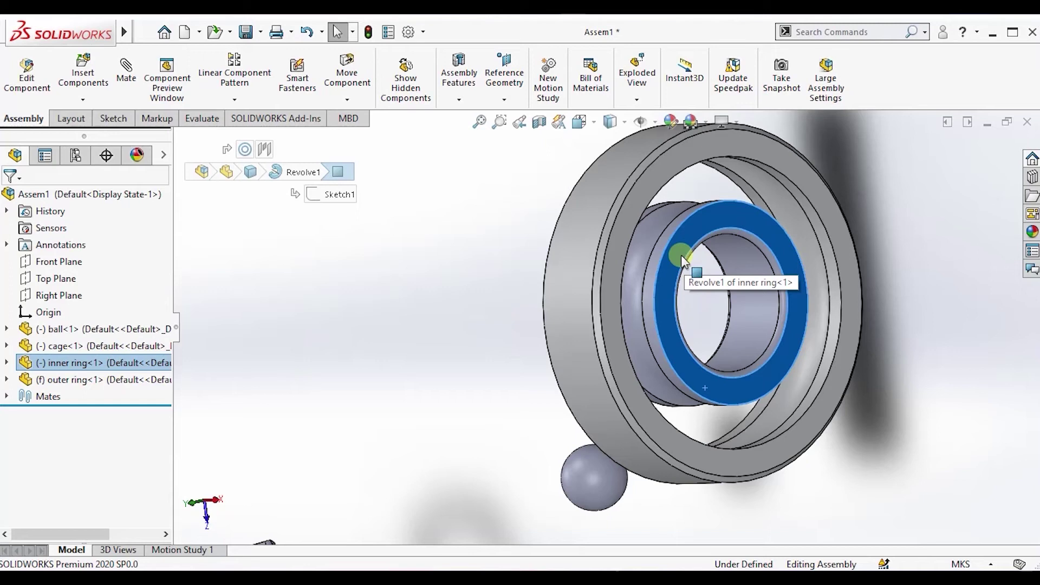
{"action": "left_click", "coordinate": [612, 290]}
{"action": "scroll", "coordinate": [889, 383], "scroll_direction": "up", "scroll_amount": 1}
{"action": "left_click", "coordinate": [886, 388]}
{"action": "middle_click_drag", "start_coordinate": [885, 388], "coordinate": [926, 418]}
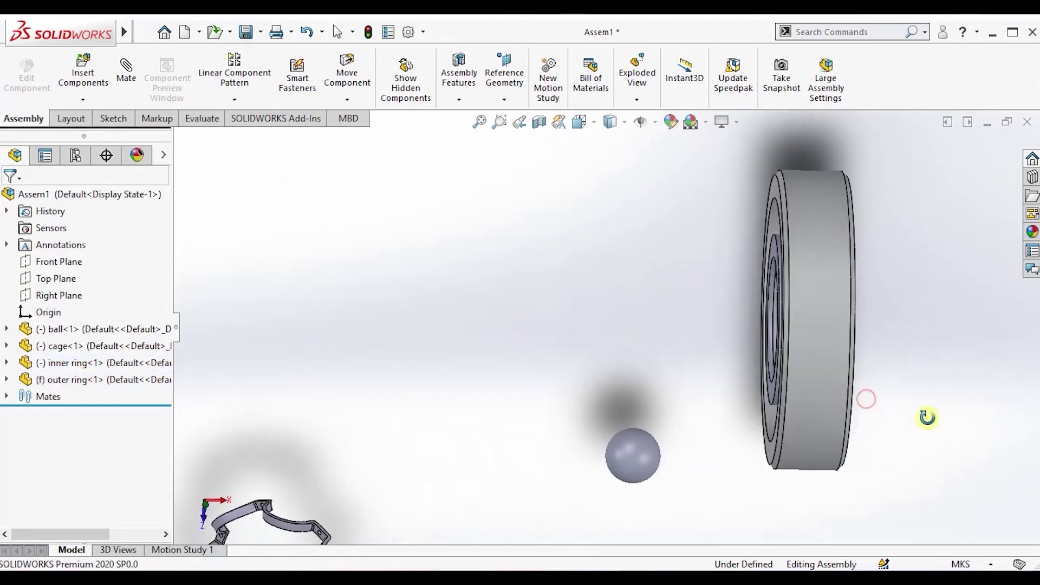
{"action": "left_click", "coordinate": [769, 450]}
{"action": "left_click", "coordinate": [919, 453]}
{"action": "middle_click_drag", "start_coordinate": [905, 395], "coordinate": [829, 314]}
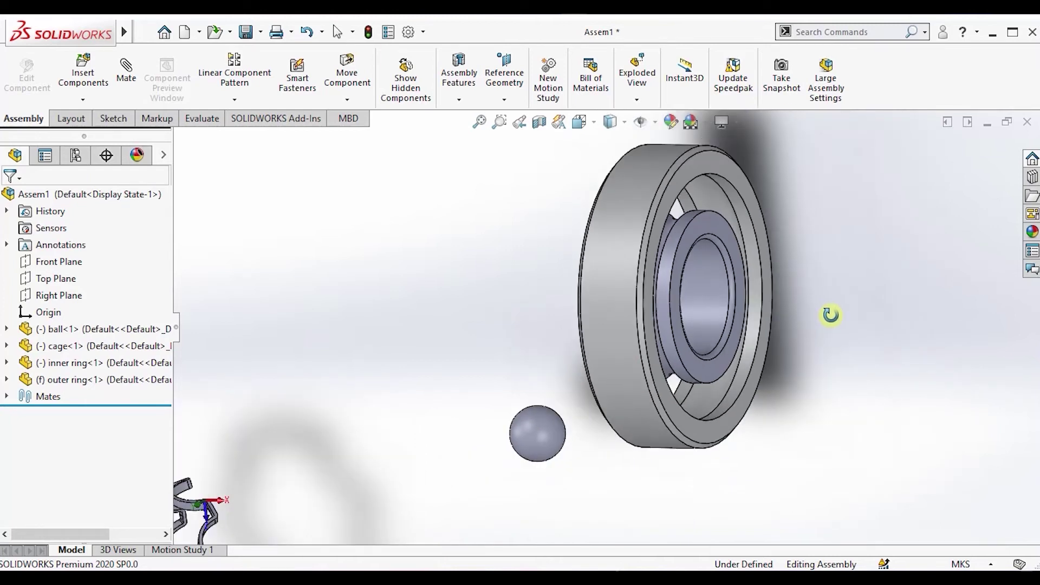
- Rotate the inner ring inside the outer ring with Rotate Component, using Free Drag and Standard Drag
{"action": "left_click", "coordinate": [340, 101]}
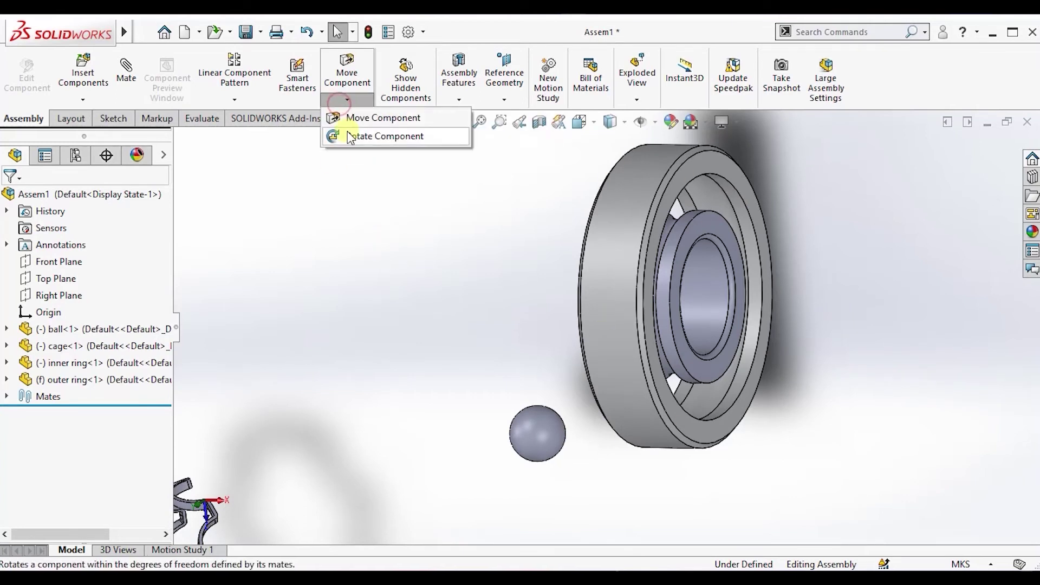
{"action": "left_click", "coordinate": [348, 136]}
{"action": "scroll", "coordinate": [670, 282], "scroll_direction": "down", "scroll_amount": 5}
{"action": "left_click_drag", "start_coordinate": [669, 296], "coordinate": [722, 301]}
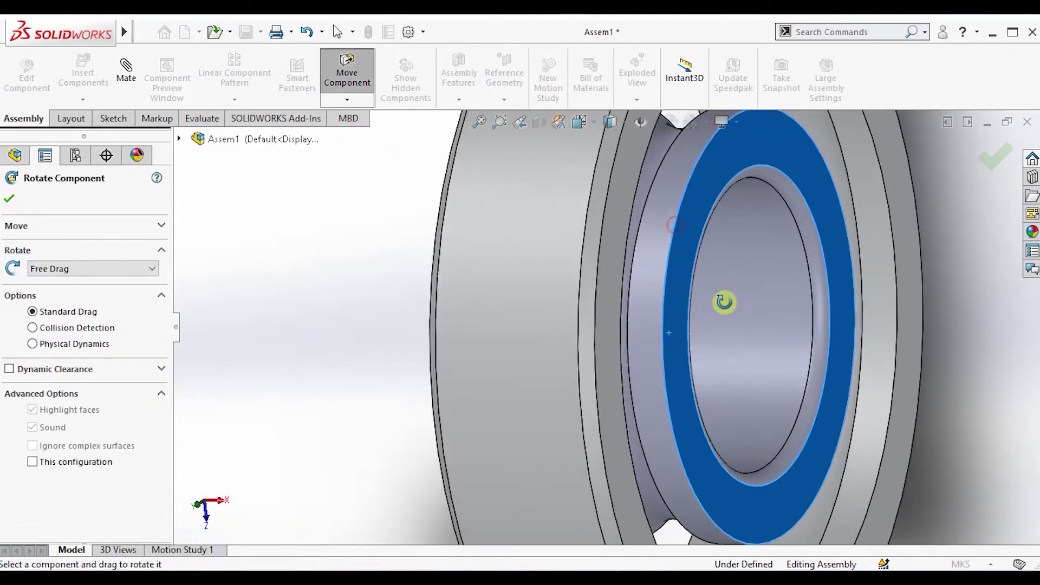
{"action": "scroll", "coordinate": [727, 308], "scroll_direction": "up", "scroll_amount": 3}
{"action": "scroll", "coordinate": [727, 309], "scroll_direction": "up", "scroll_amount": 2}
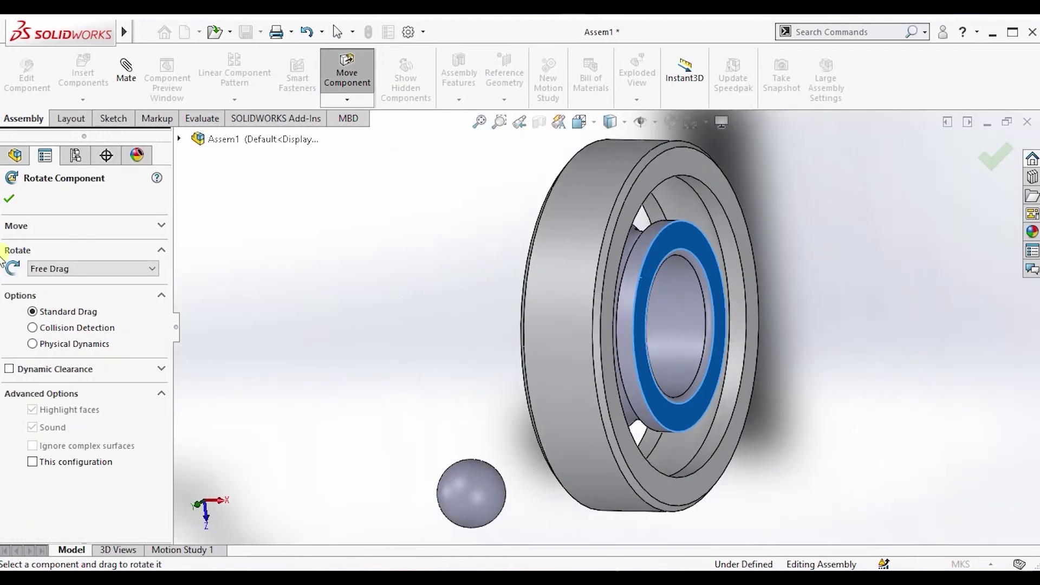
{"action": "left_click", "coordinate": [8, 200]}
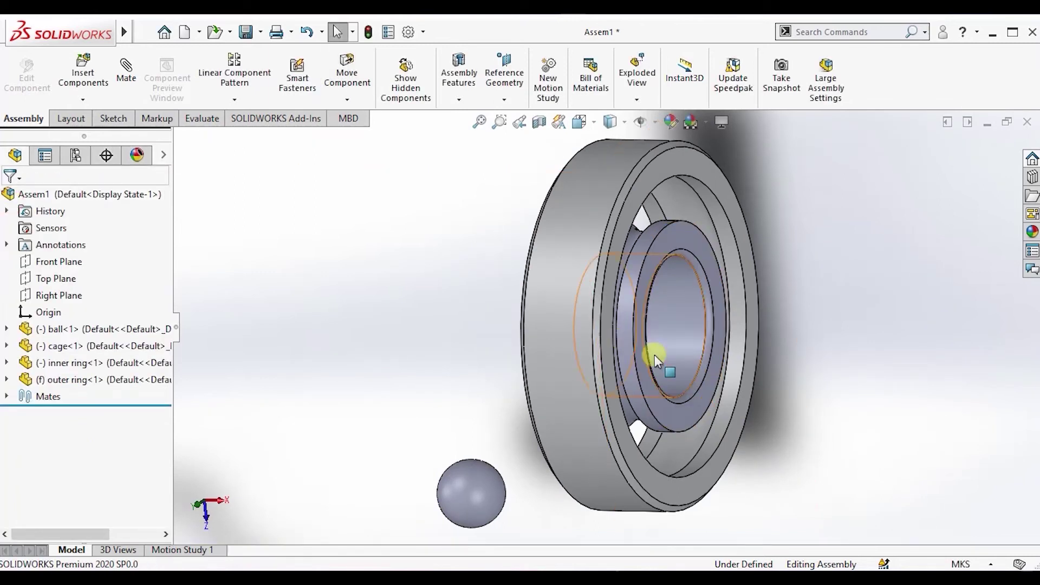
{"action": "middle_click_drag", "start_coordinate": [861, 355], "coordinate": [736, 418]}
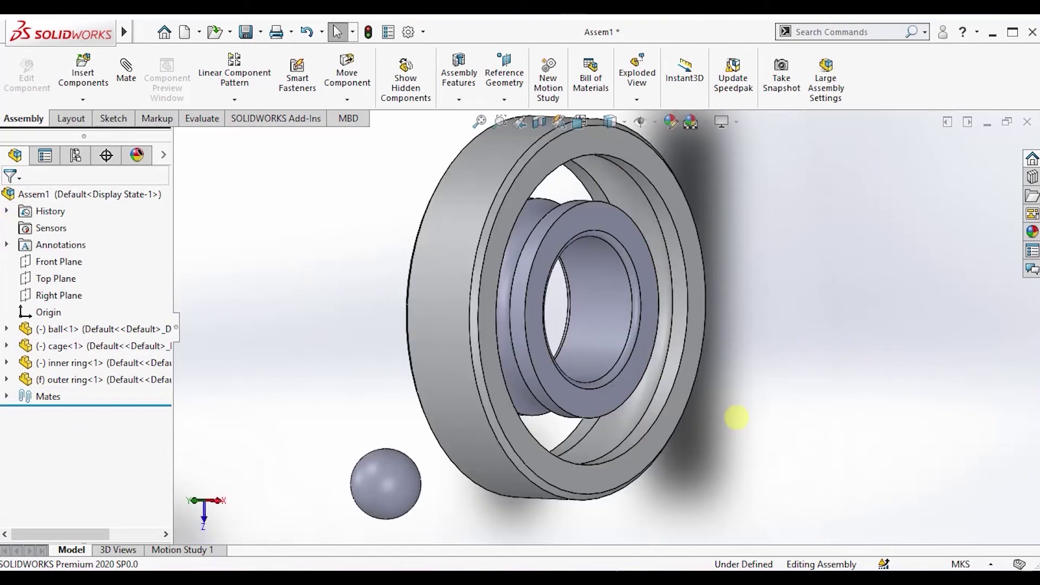
{"action": "left_click", "coordinate": [384, 476]}
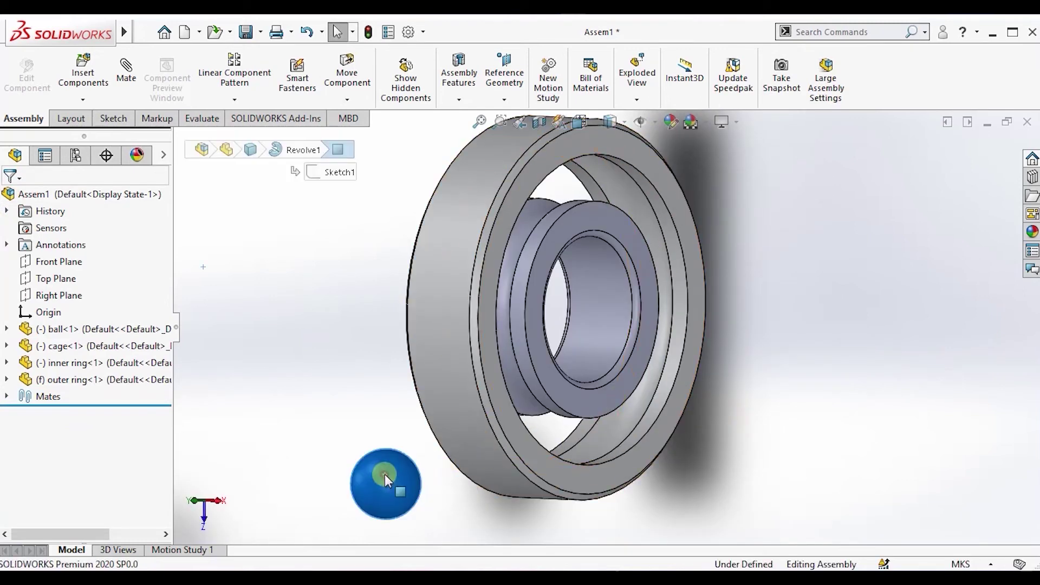
{"action": "left_click", "coordinate": [573, 146]}
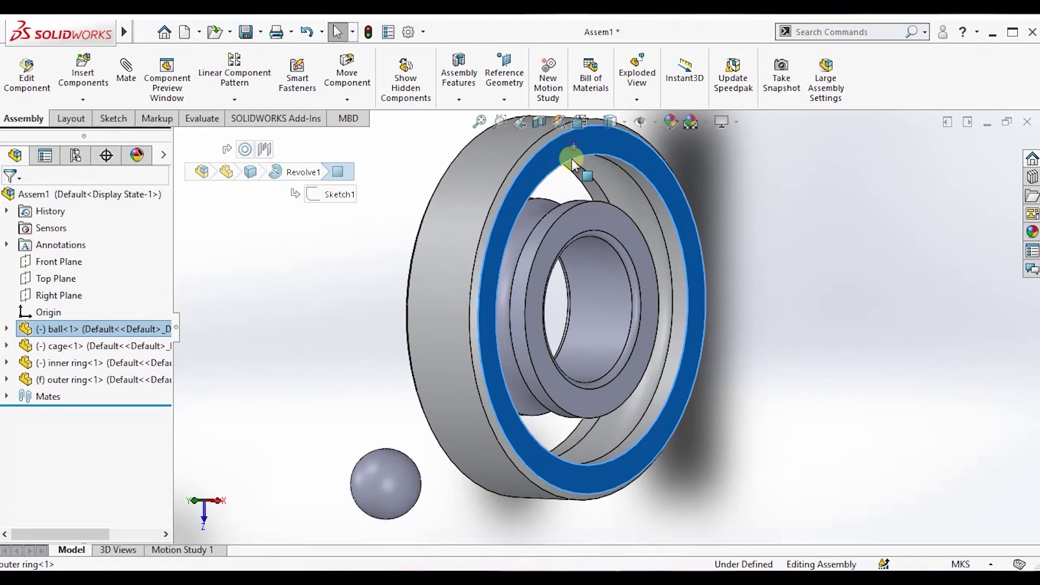
{"action": "left_click", "coordinate": [581, 209]}
{"action": "left_click", "coordinate": [785, 312]}
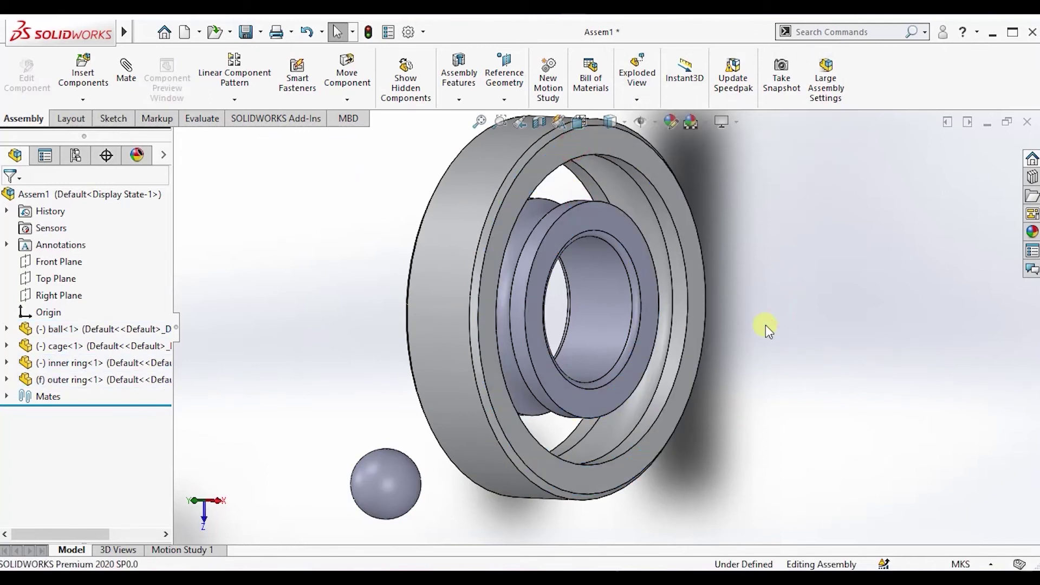
- Mate the ball's spherical face to the inner ring's outer groove face with a Tangent mate
{"action": "left_click", "coordinate": [387, 495]}
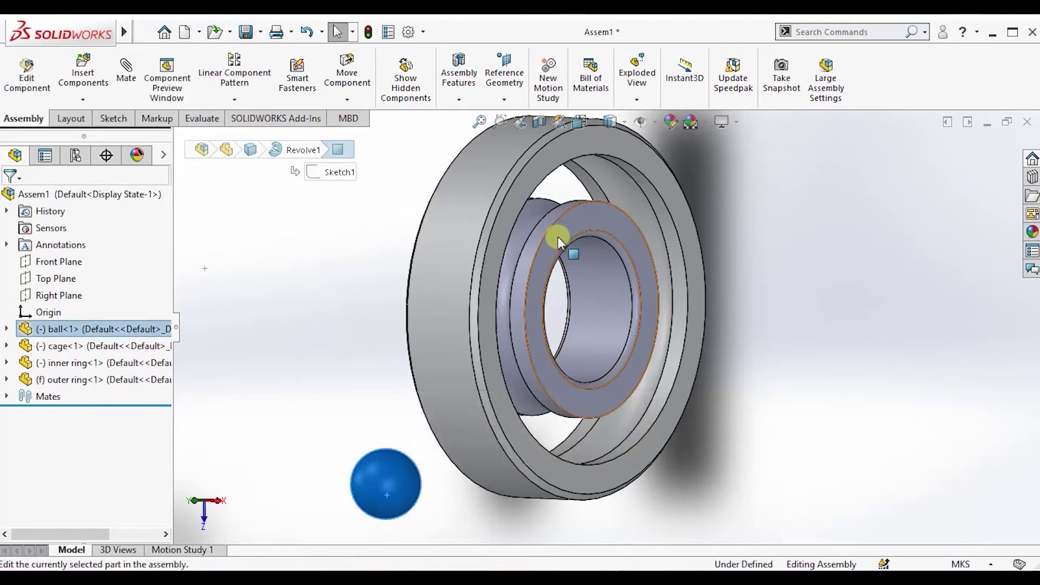
{"action": "scroll", "coordinate": [541, 222], "scroll_direction": "down", "scroll_amount": 1}
{"action": "scroll", "coordinate": [540, 223], "scroll_direction": "down", "scroll_amount": 3}
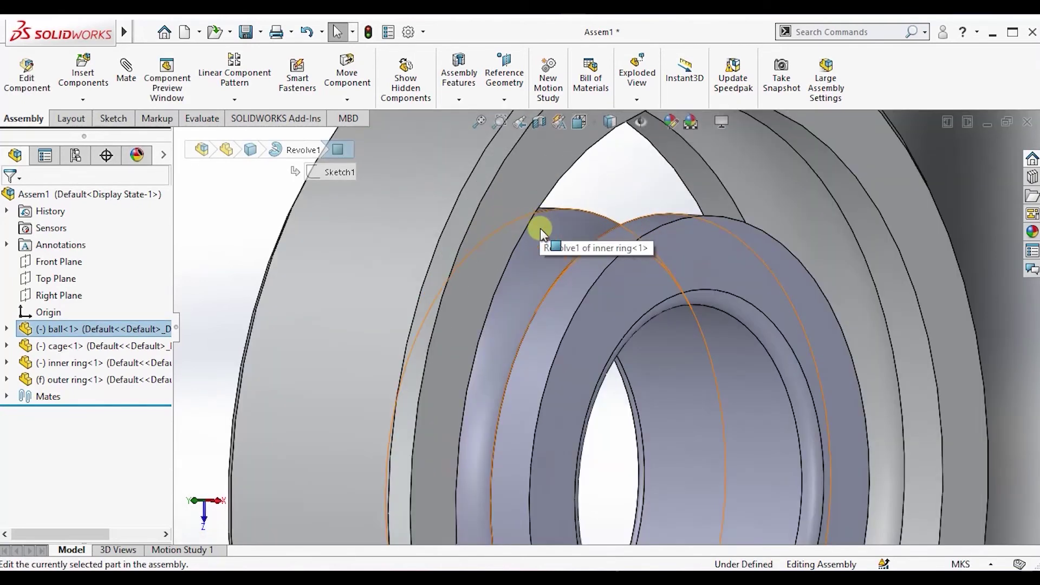
{"action": "left_click", "coordinate": [555, 255], "text": "ctrl"}
{"action": "scroll", "coordinate": [590, 366], "scroll_direction": "up", "scroll_amount": 5}
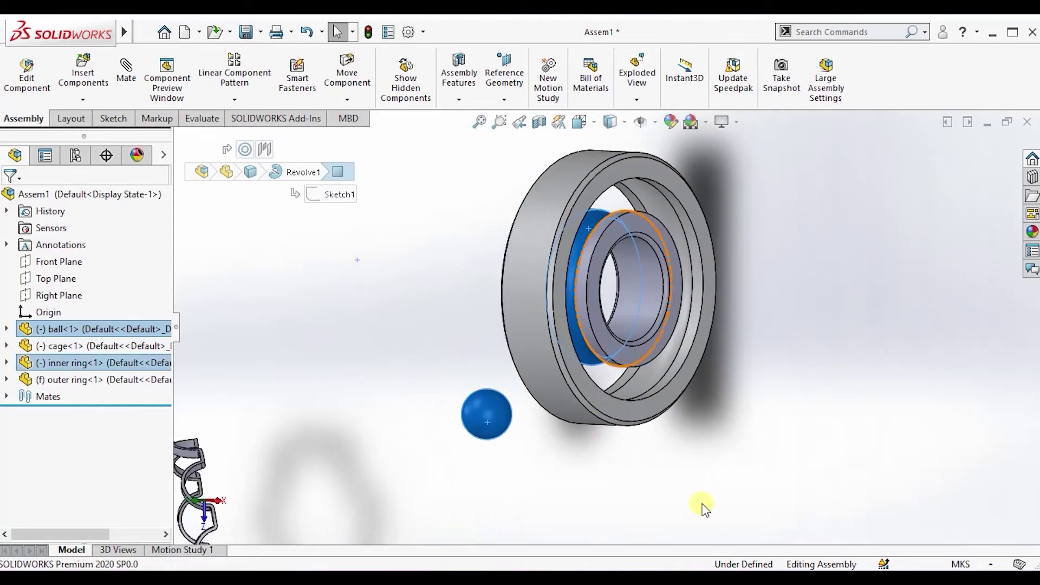
{"action": "left_click", "coordinate": [126, 82]}
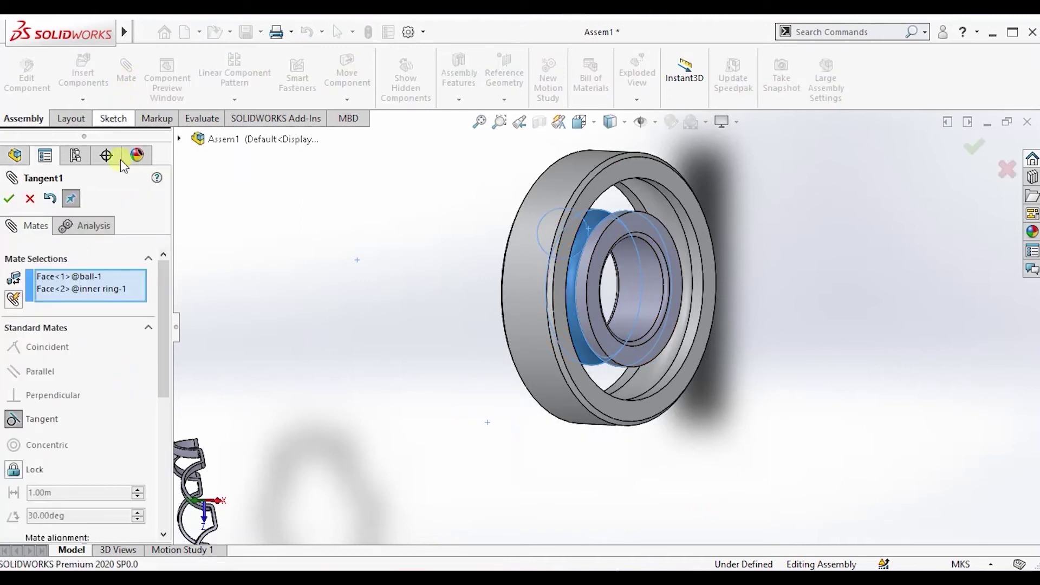
{"action": "left_click_drag", "start_coordinate": [162, 294], "coordinate": [164, 304]}
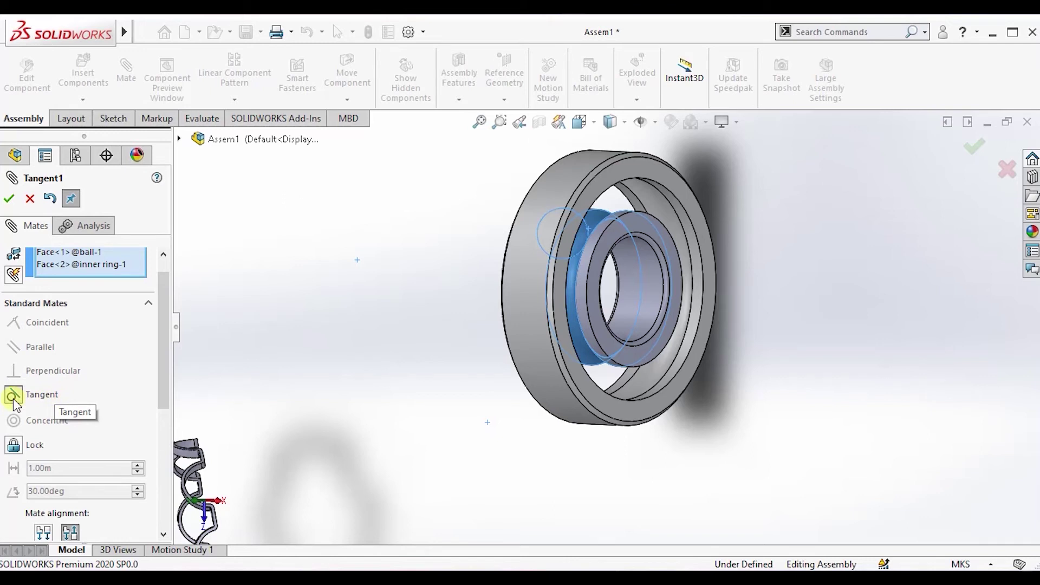
{"action": "left_click_drag", "start_coordinate": [163, 378], "coordinate": [172, 349]}
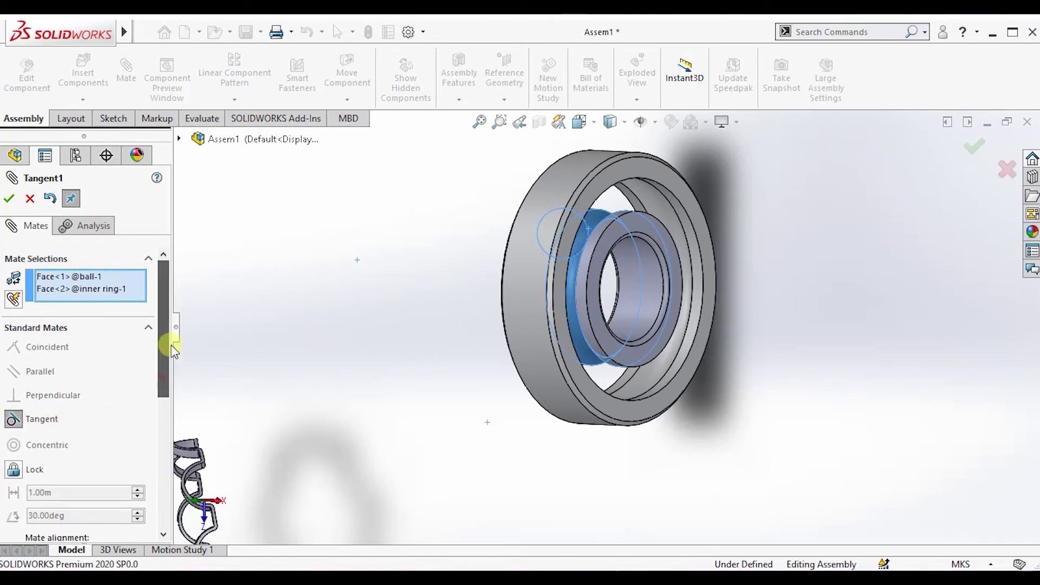
{"action": "left_click", "coordinate": [51, 277]}
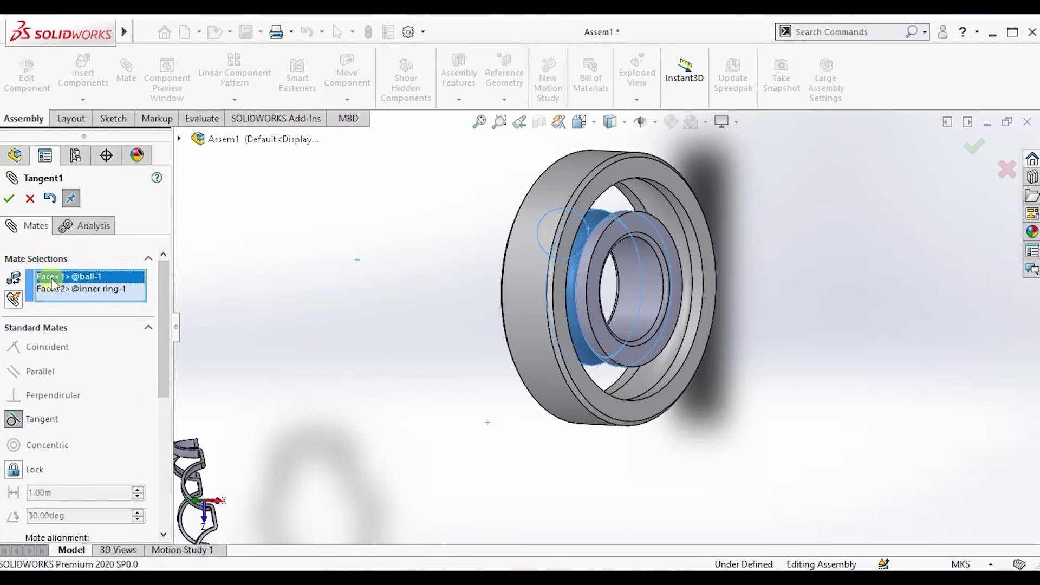
{"action": "left_click", "coordinate": [50, 291]}
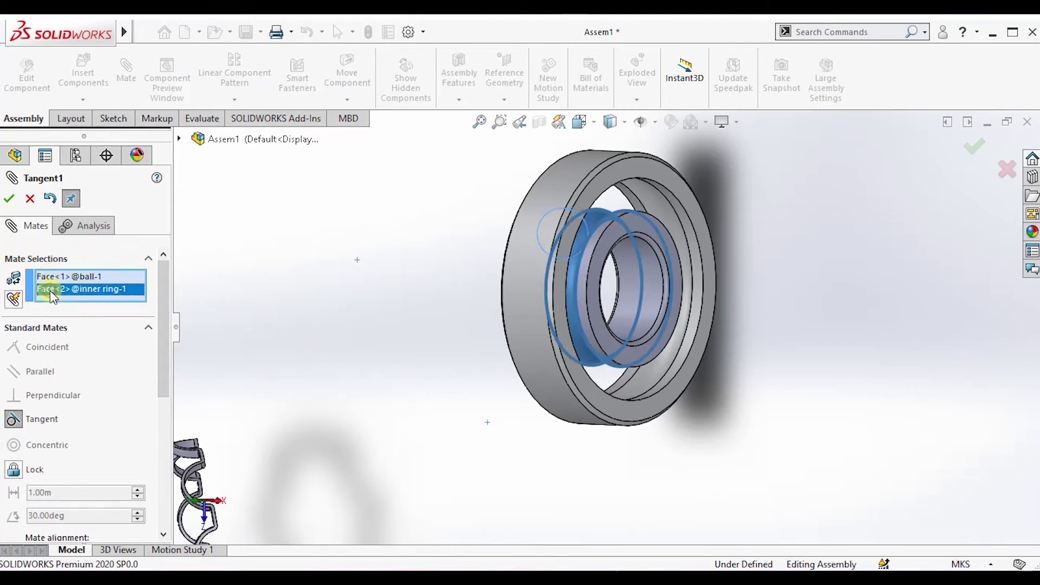
{"action": "left_click", "coordinate": [10, 204]}
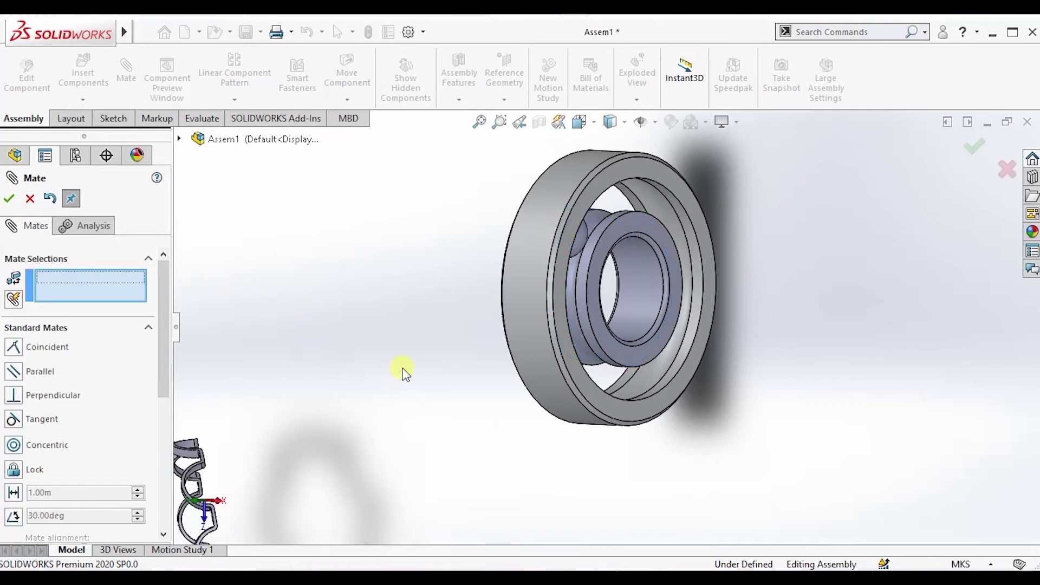
{"action": "left_click", "coordinate": [30, 205]}
- Move the ball along the inner ring's groove to check how it follows the Tangent mate
{"action": "middle_click_drag", "start_coordinate": [751, 343], "coordinate": [763, 421]}
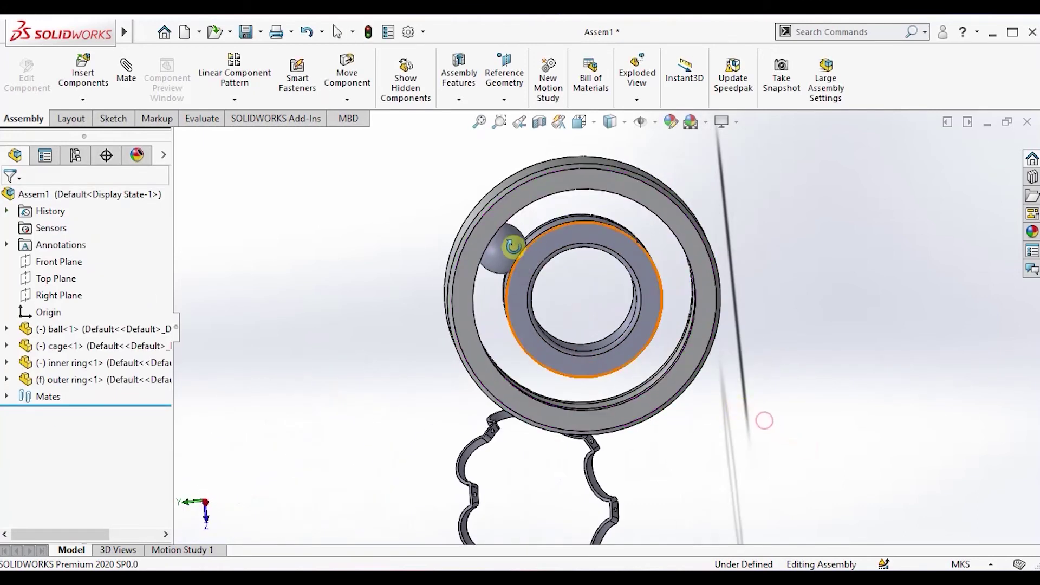
{"action": "scroll", "coordinate": [503, 249], "scroll_direction": "down", "scroll_amount": 3}
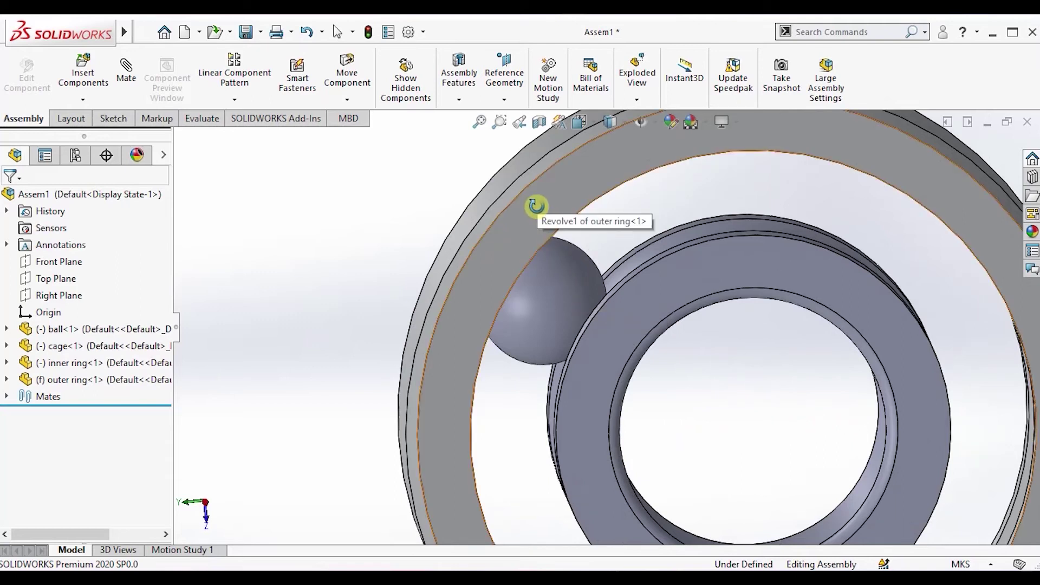
{"action": "right_click_drag", "start_coordinate": [628, 236], "coordinate": [513, 345]}
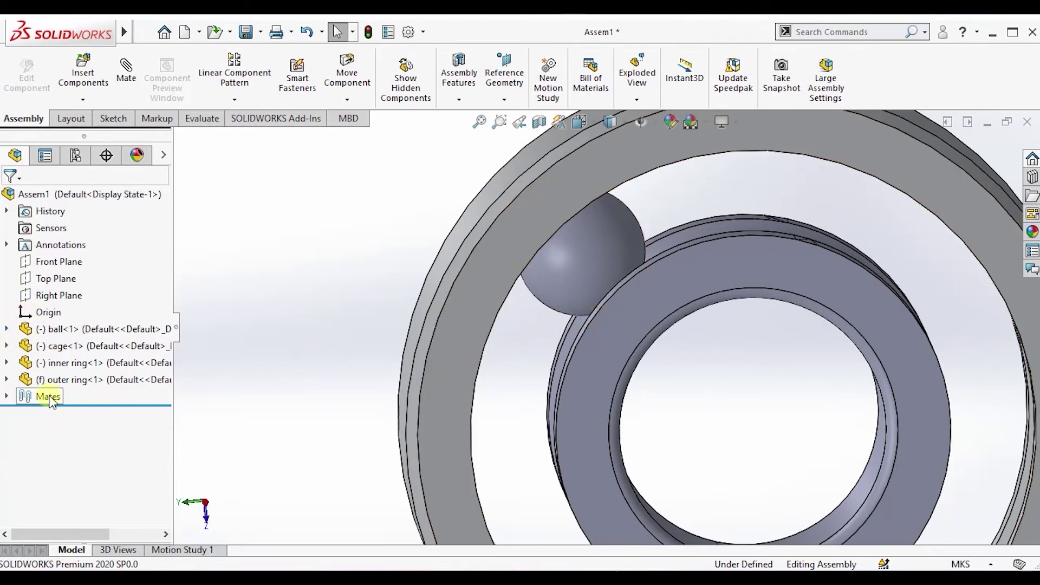
- Edit the ball's Tangent mate to try the aligned mate alignment, and restore the anti-aligned setting
{"action": "left_click", "coordinate": [7, 397]}
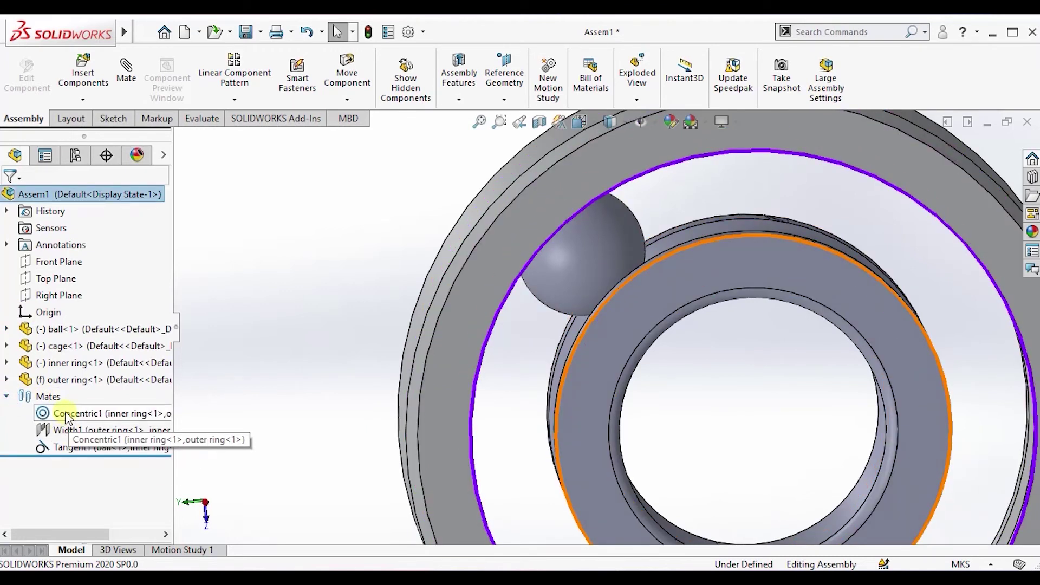
{"action": "left_click", "coordinate": [46, 446]}
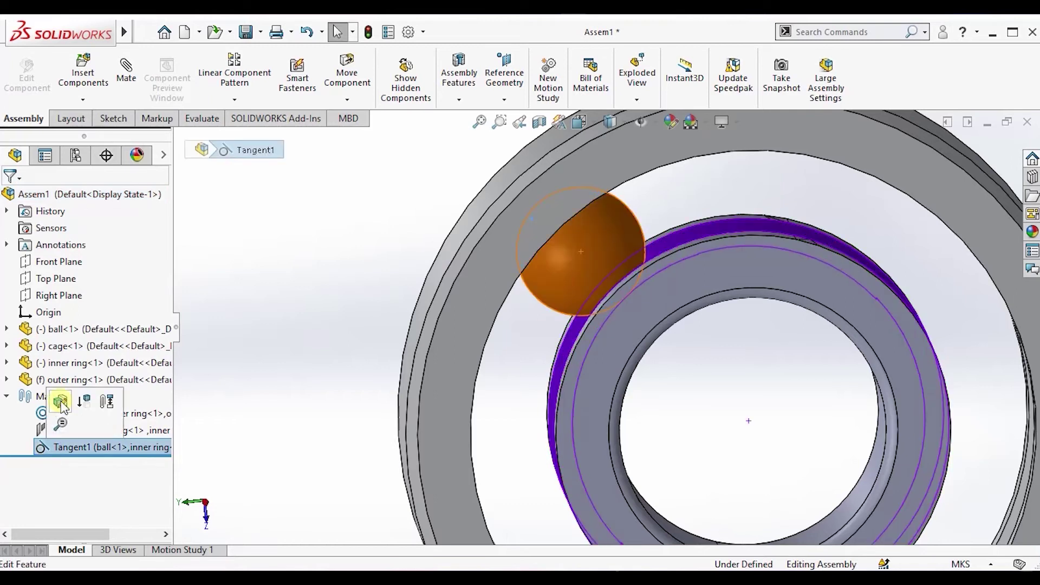
{"action": "left_click", "coordinate": [61, 402]}
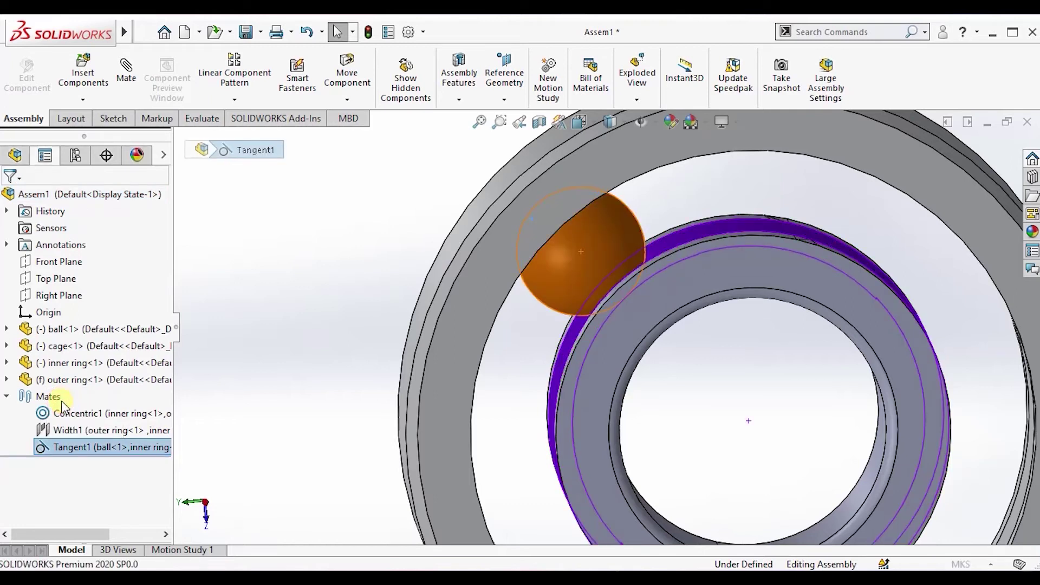
{"action": "left_click_drag", "start_coordinate": [161, 340], "coordinate": [167, 392]}
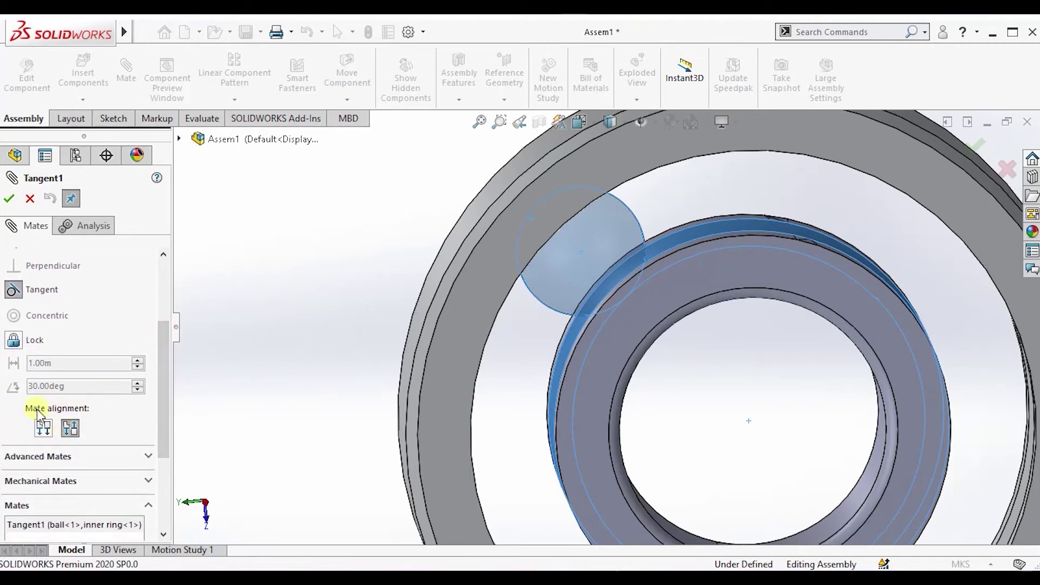
{"action": "left_click", "coordinate": [43, 429]}
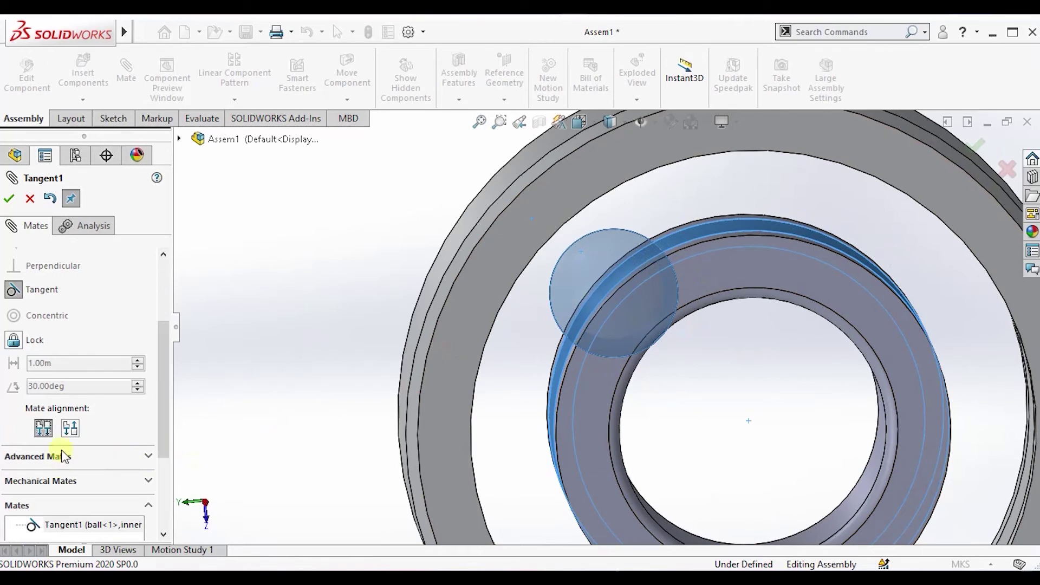
{"action": "left_click", "coordinate": [70, 428]}
{"action": "left_click", "coordinate": [580, 313]}
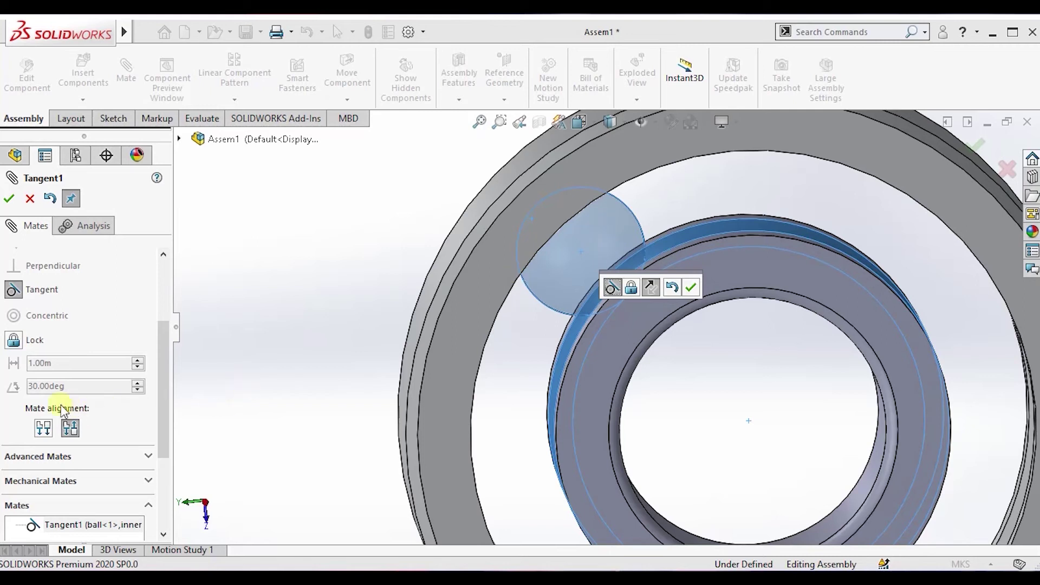
{"action": "left_click", "coordinate": [9, 198]}
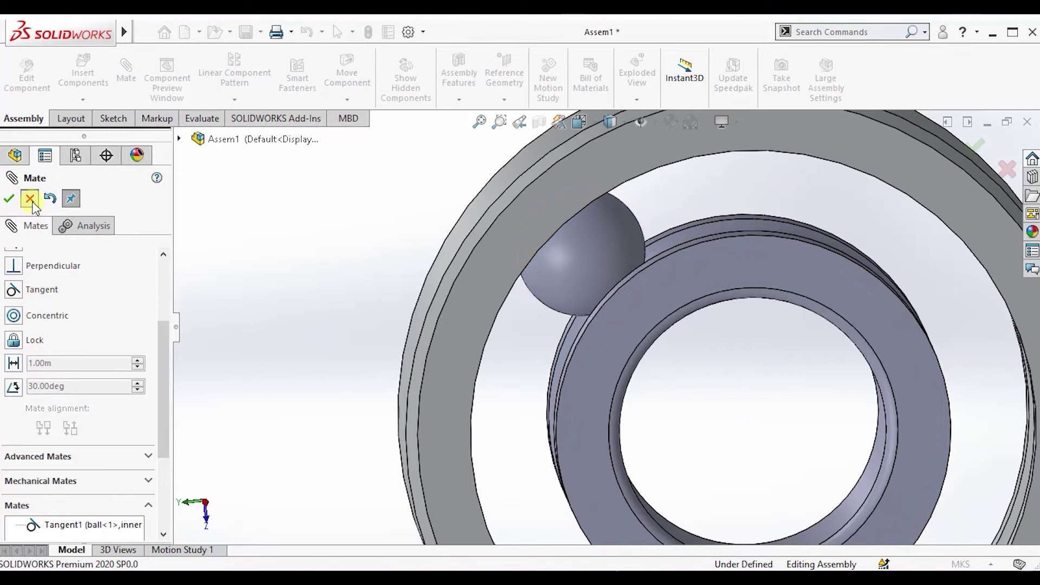
{"action": "left_click", "coordinate": [9, 199]}
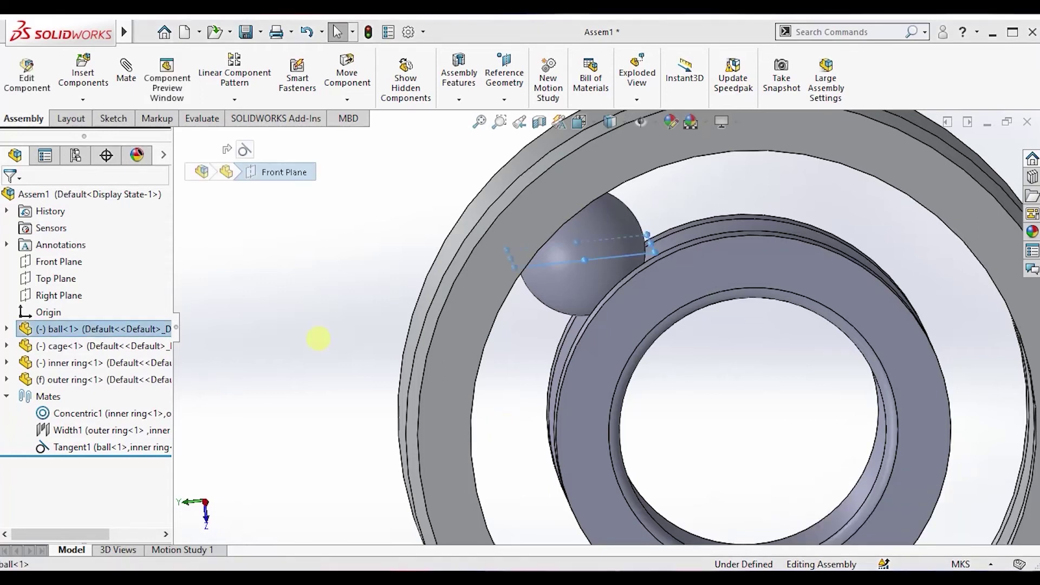
- Mate the ball's Front Plane to the inner ring's Front Plane with a Coincident mate
{"action": "left_click", "coordinate": [8, 329]}
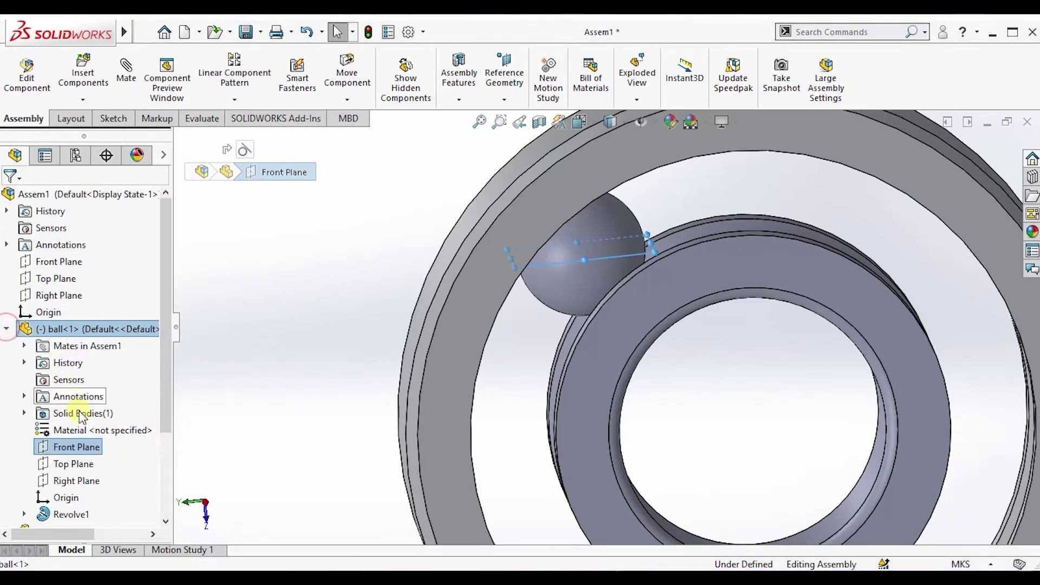
{"action": "left_click", "coordinate": [75, 448]}
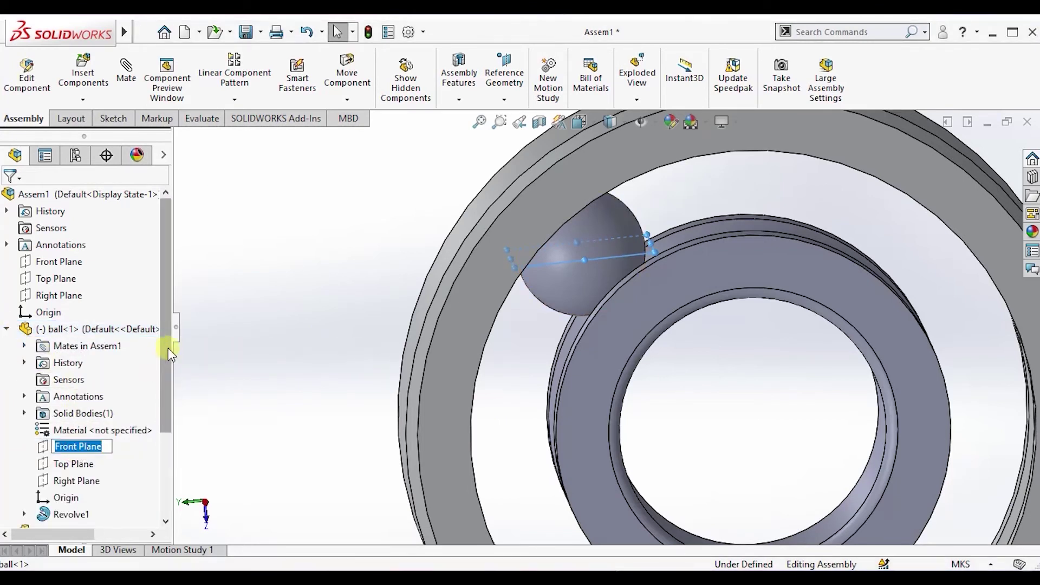
{"action": "left_click", "coordinate": [45, 446]}
{"action": "left_click", "coordinate": [45, 446]}
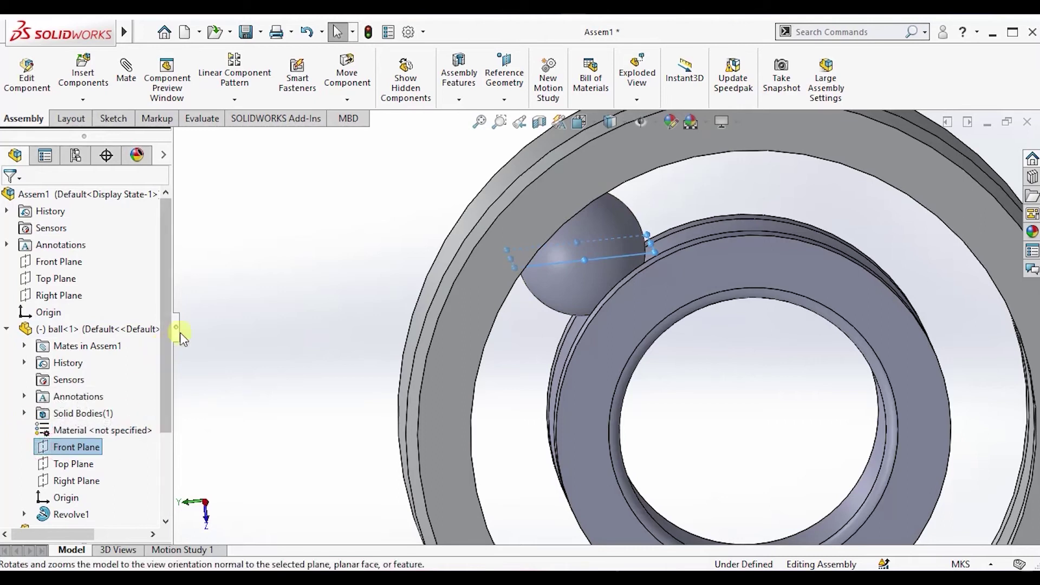
{"action": "left_click_drag", "start_coordinate": [165, 335], "coordinate": [169, 409]}
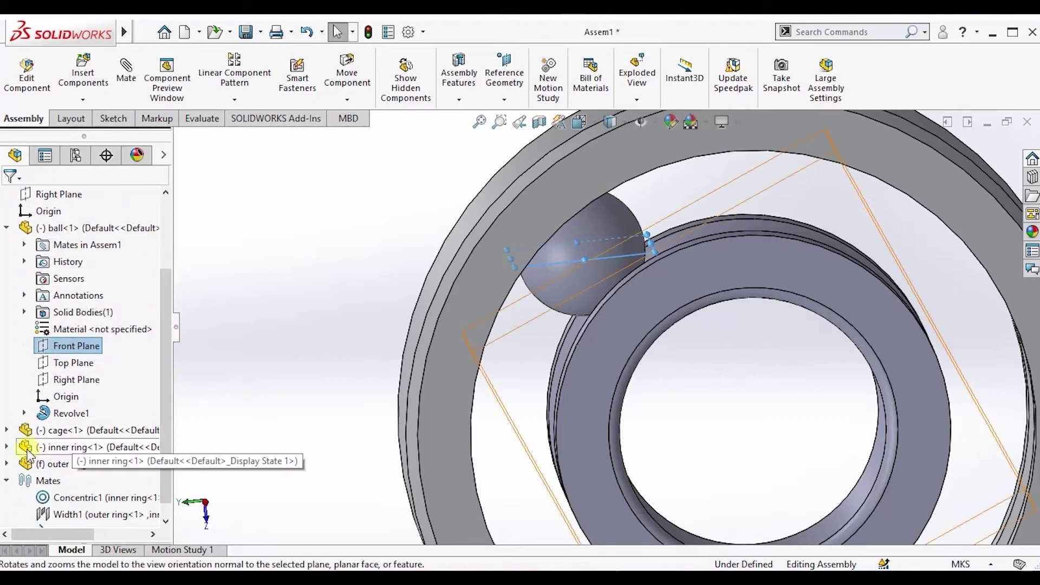
{"action": "left_click", "coordinate": [6, 447]}
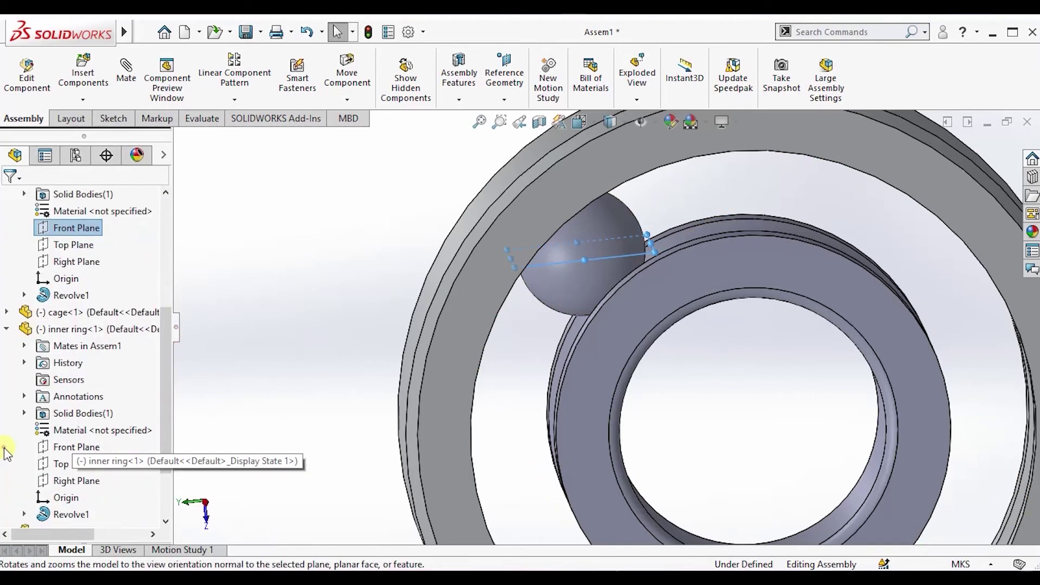
{"action": "left_click", "coordinate": [52, 451], "text": "ctrl"}
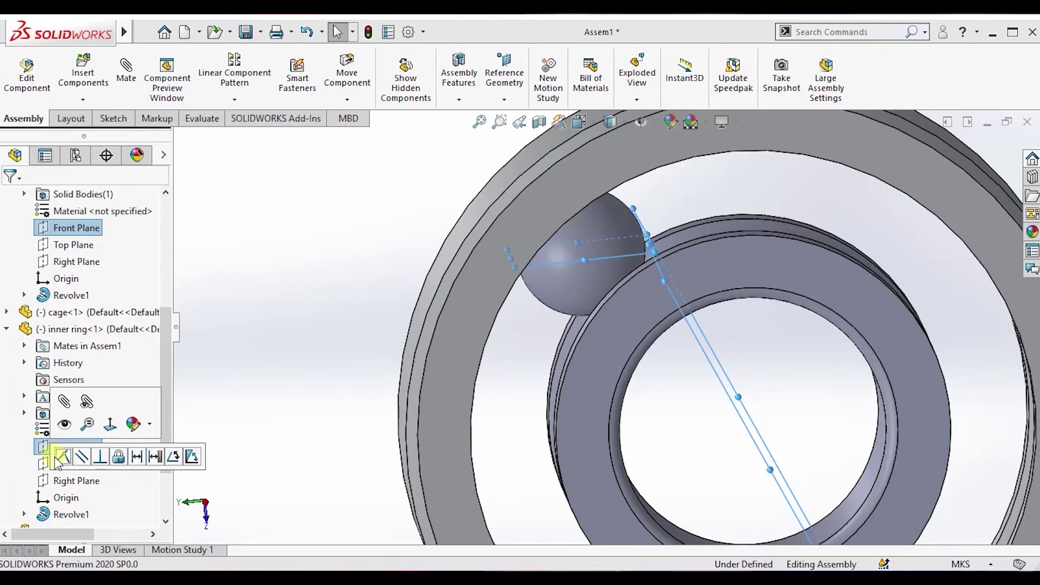
{"action": "left_click", "coordinate": [134, 73]}
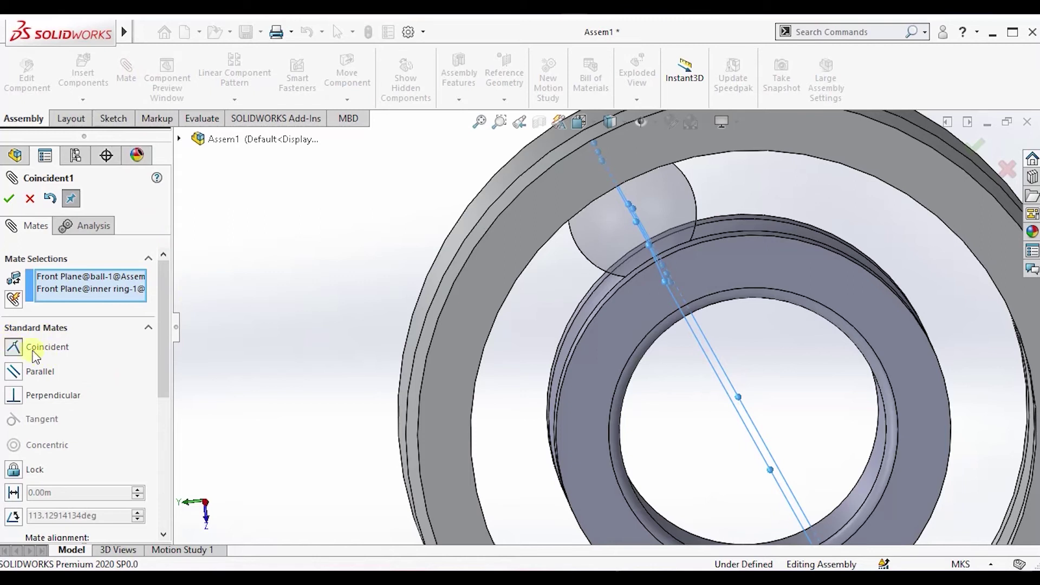
{"action": "left_click", "coordinate": [14, 350]}
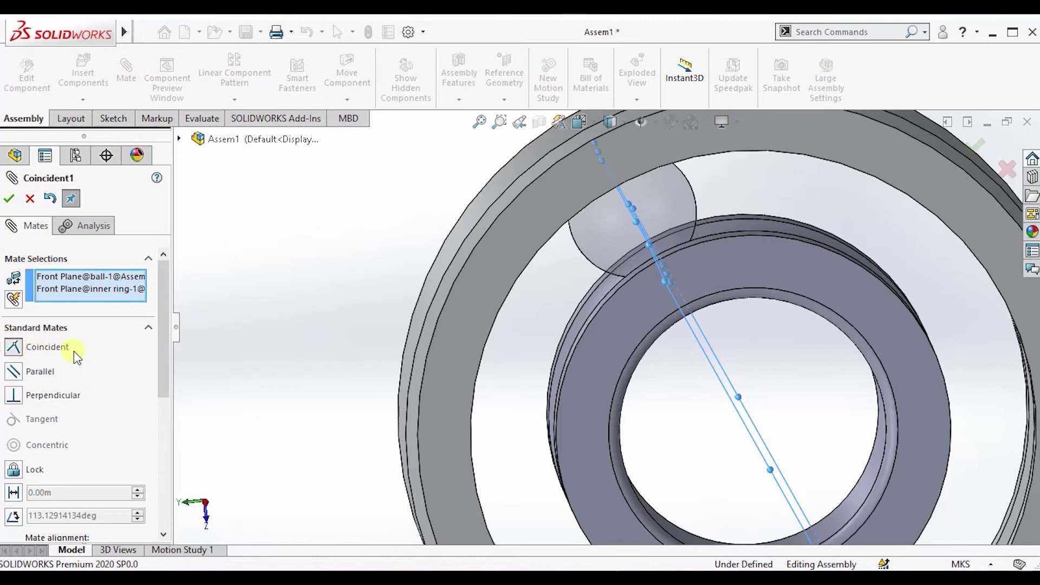
{"action": "left_click", "coordinate": [9, 199]}
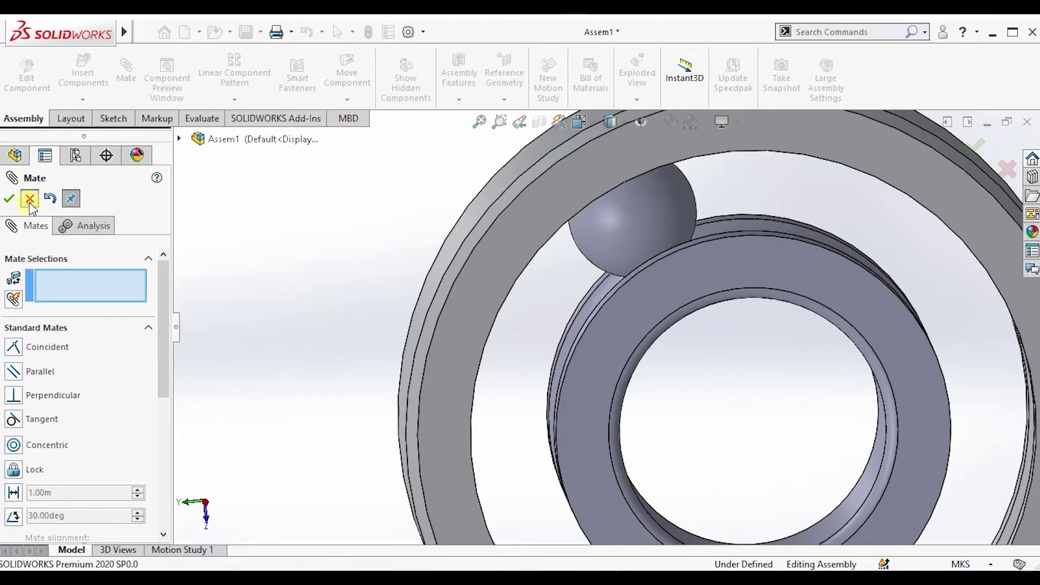
{"action": "left_click", "coordinate": [29, 201]}
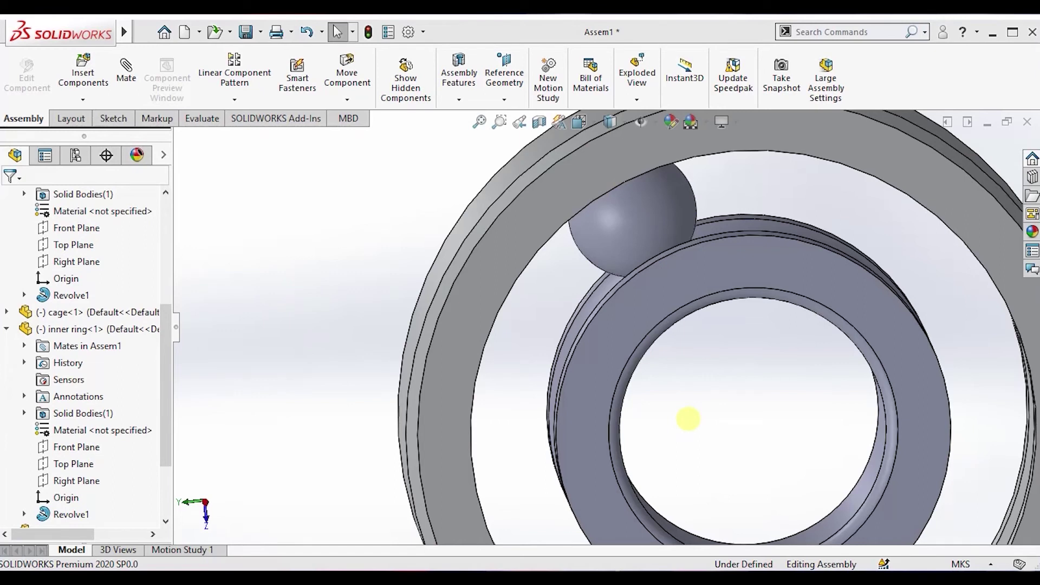
- Rotate the inner ring until the mated ball sits at the top of the bearing
{"action": "left_click_drag", "start_coordinate": [627, 314], "coordinate": [674, 318]}
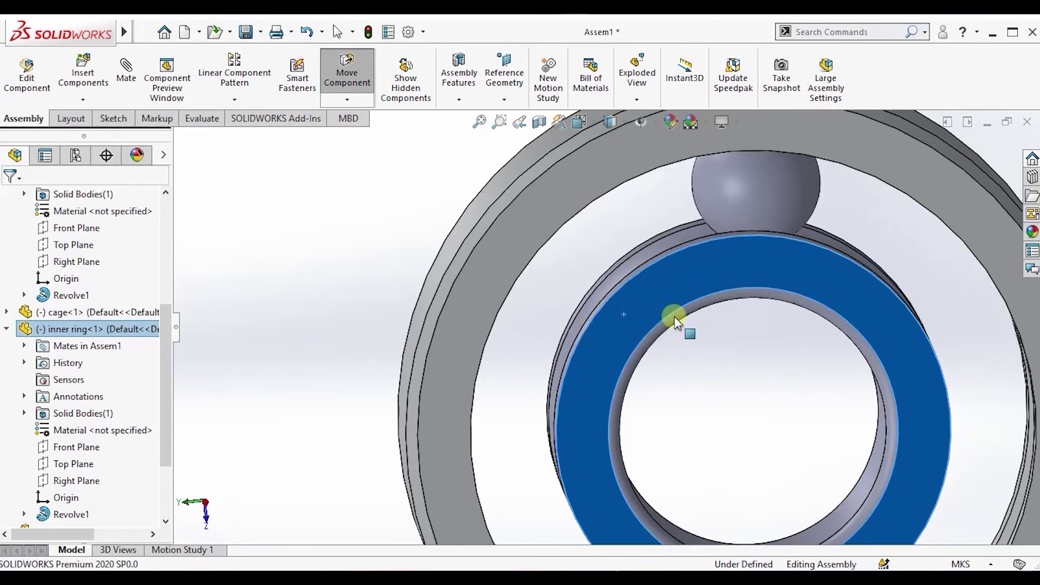
{"action": "left_click", "coordinate": [723, 380]}
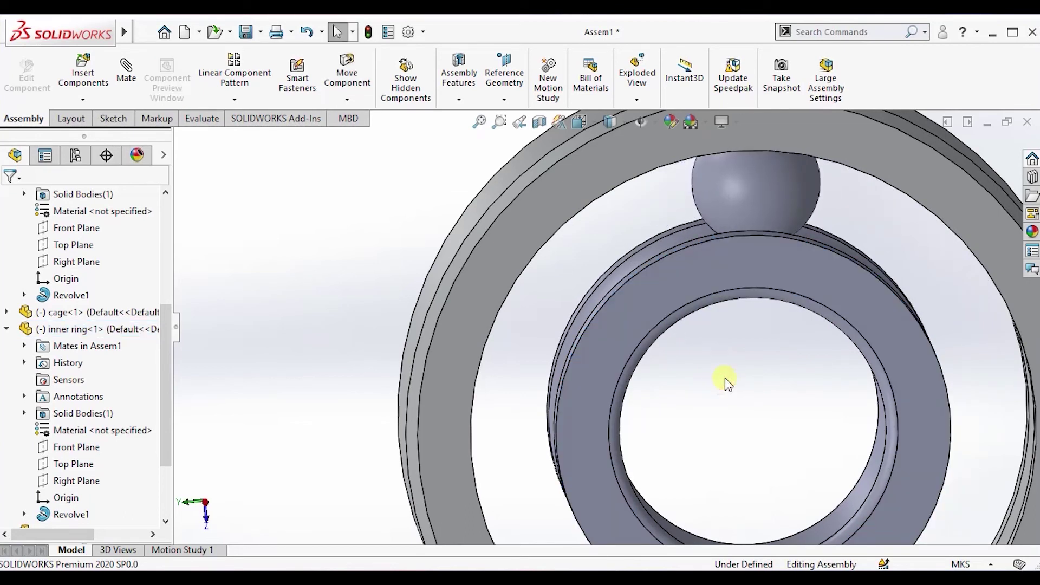
- Start a circular component pattern of the ball, using the inner ring's outer round face as the pattern axis
{"action": "scroll", "coordinate": [735, 388], "scroll_direction": "up", "scroll_amount": 2}
{"action": "scroll", "coordinate": [736, 390], "scroll_direction": "up", "scroll_amount": 1}
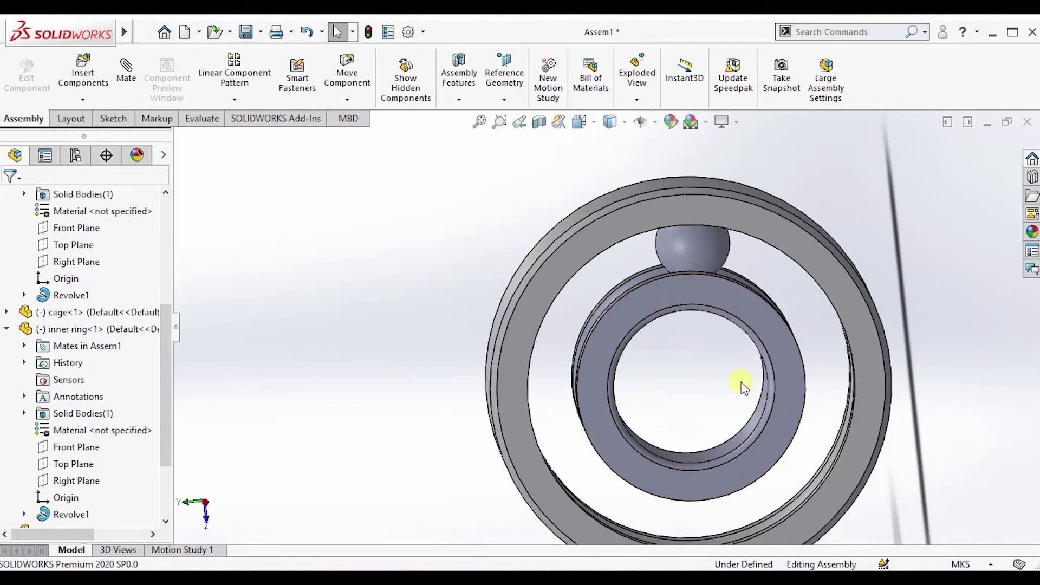
{"action": "scroll", "coordinate": [725, 390], "scroll_direction": "up", "scroll_amount": 1}
{"action": "scroll", "coordinate": [707, 401], "scroll_direction": "down", "scroll_amount": 1}
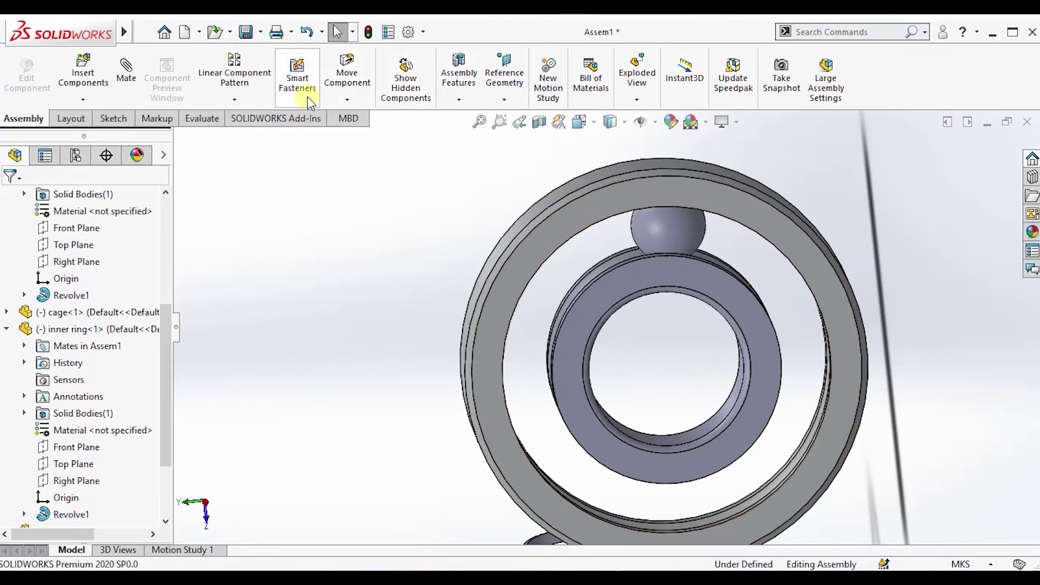
{"action": "left_click", "coordinate": [259, 101]}
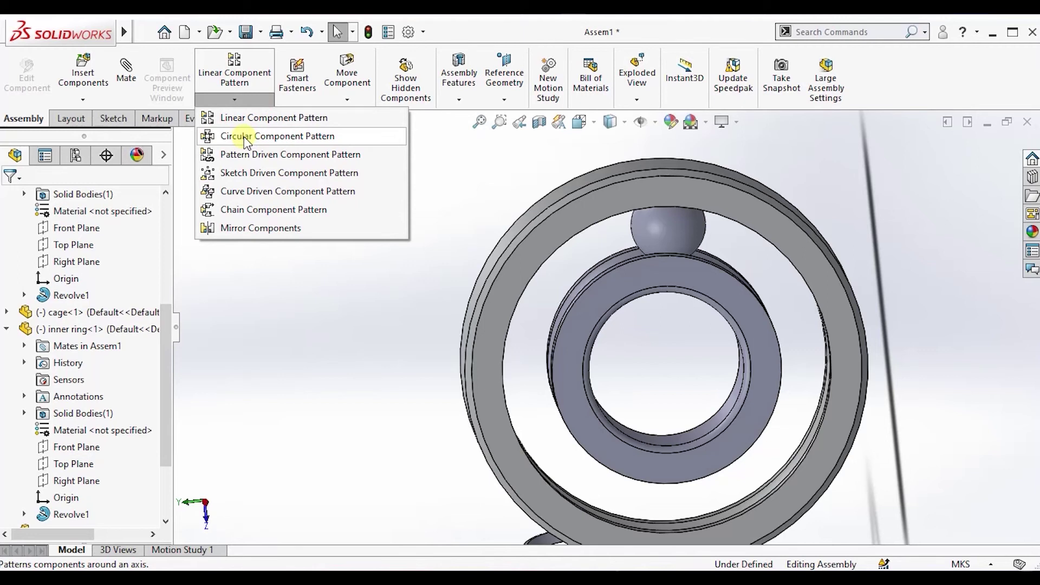
{"action": "left_click", "coordinate": [674, 236]}
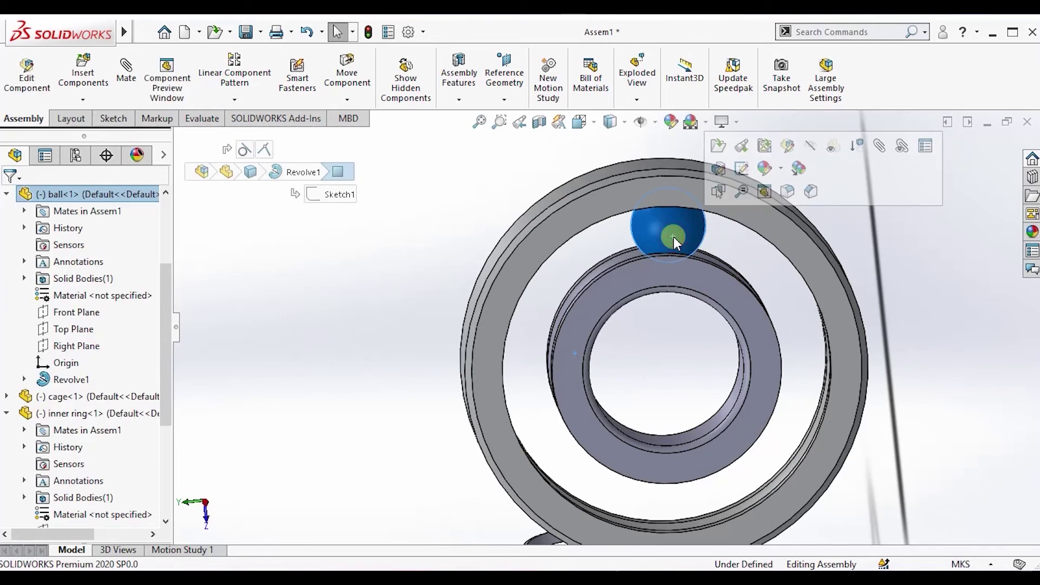
{"action": "left_click", "coordinate": [231, 101]}
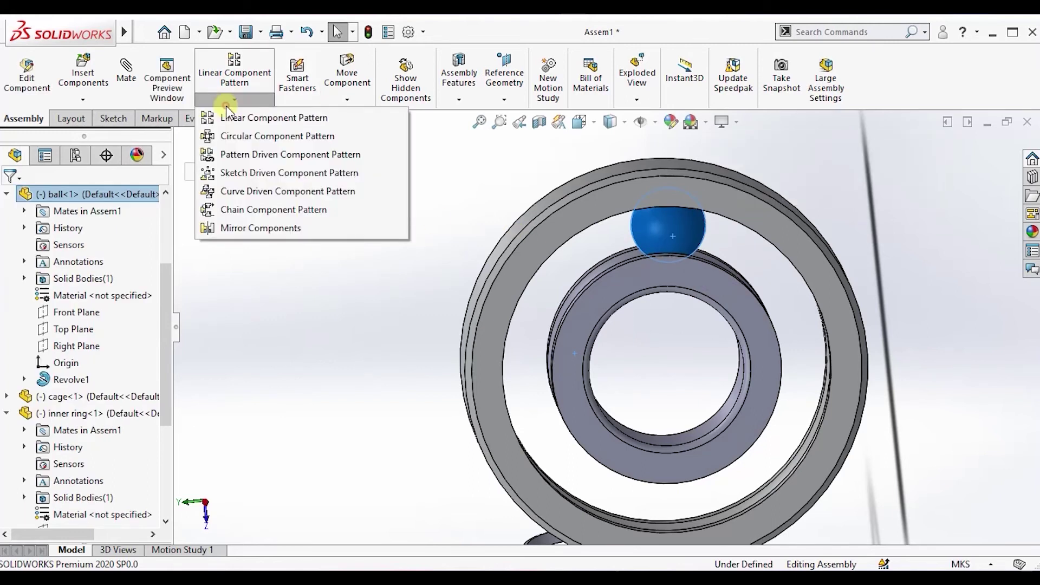
{"action": "left_click", "coordinate": [236, 136]}
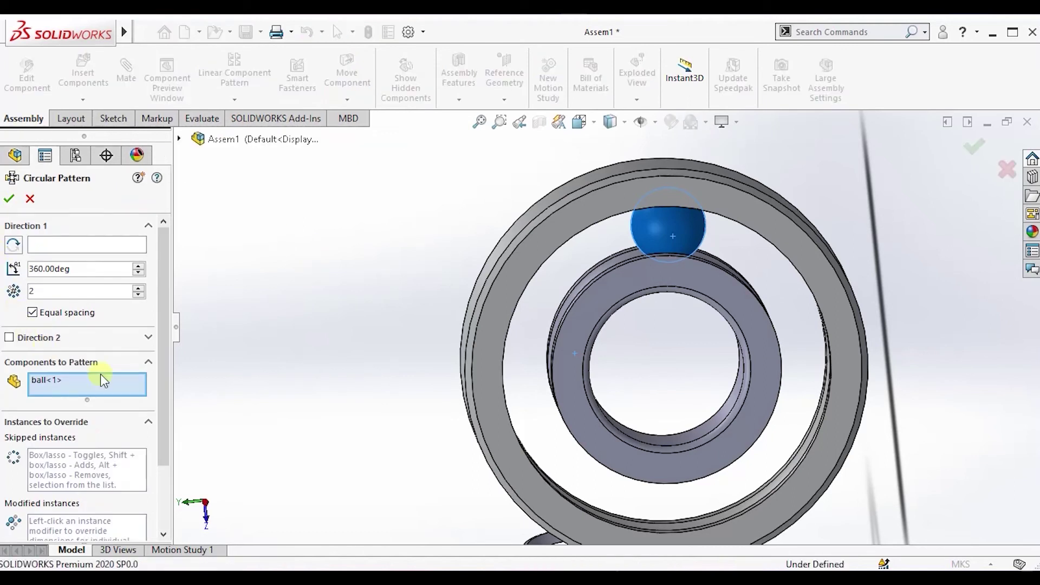
{"action": "left_click", "coordinate": [74, 245]}
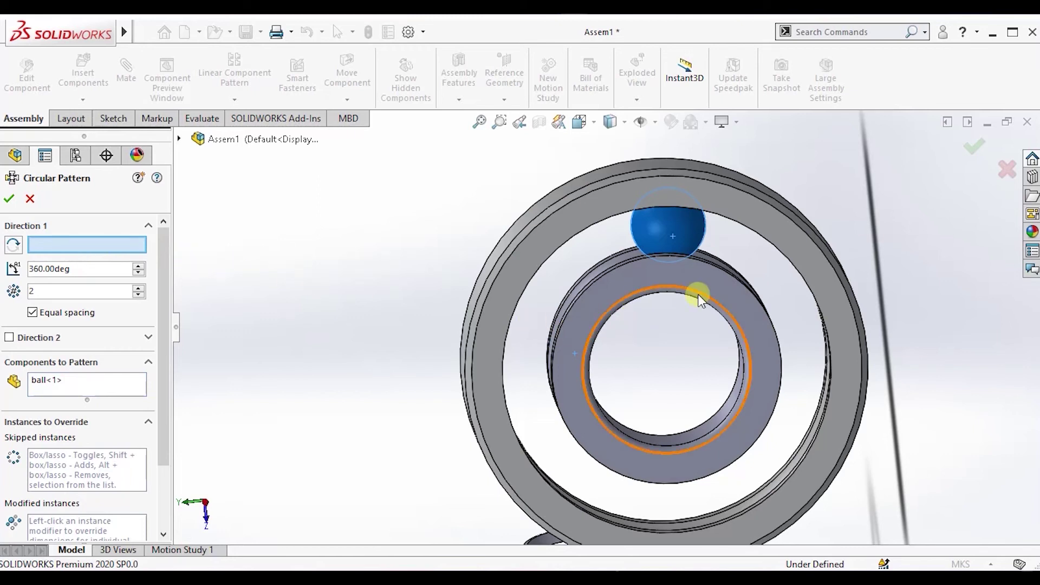
{"action": "left_click", "coordinate": [737, 280]}
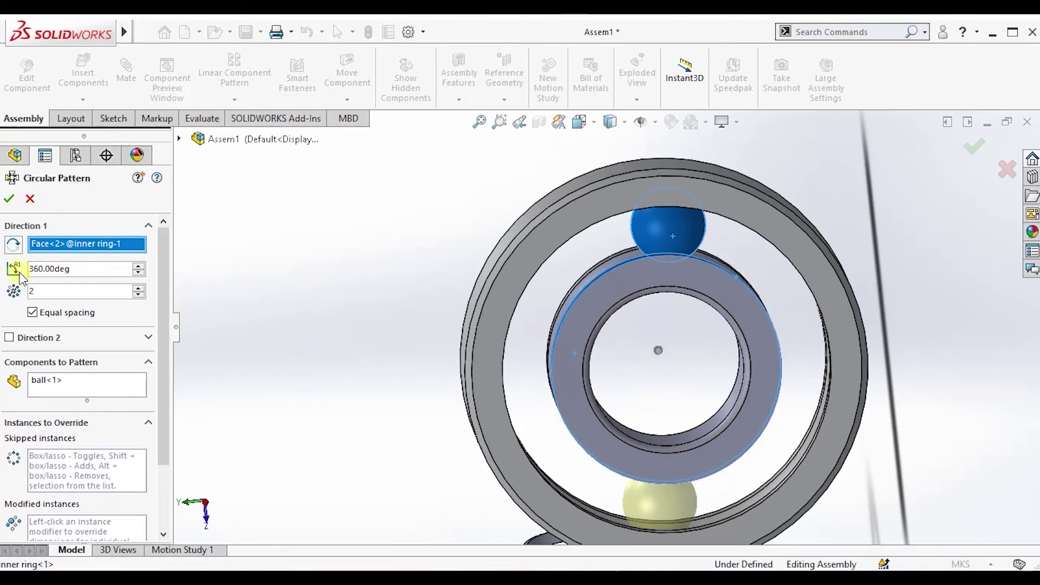
- Set the circular pattern to 8 equally spaced balls over 360 degrees and create it
{"action": "left_click", "coordinate": [62, 273]}
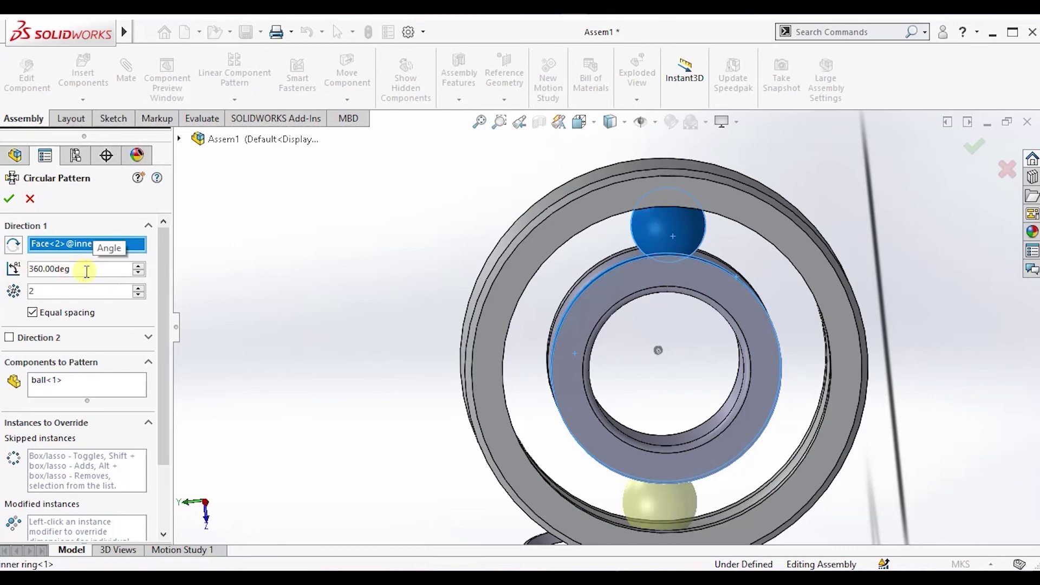
{"action": "left_click", "coordinate": [49, 291]}
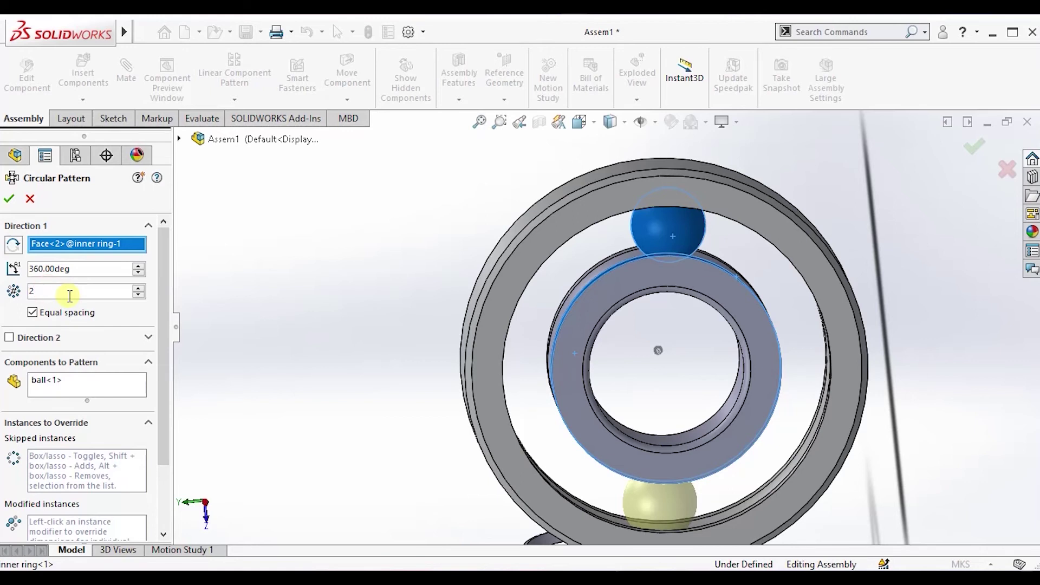
{"action": "key", "text": "BackSpace"}
{"action": "type", "text": "8"}
{"action": "left_click", "coordinate": [9, 200]}
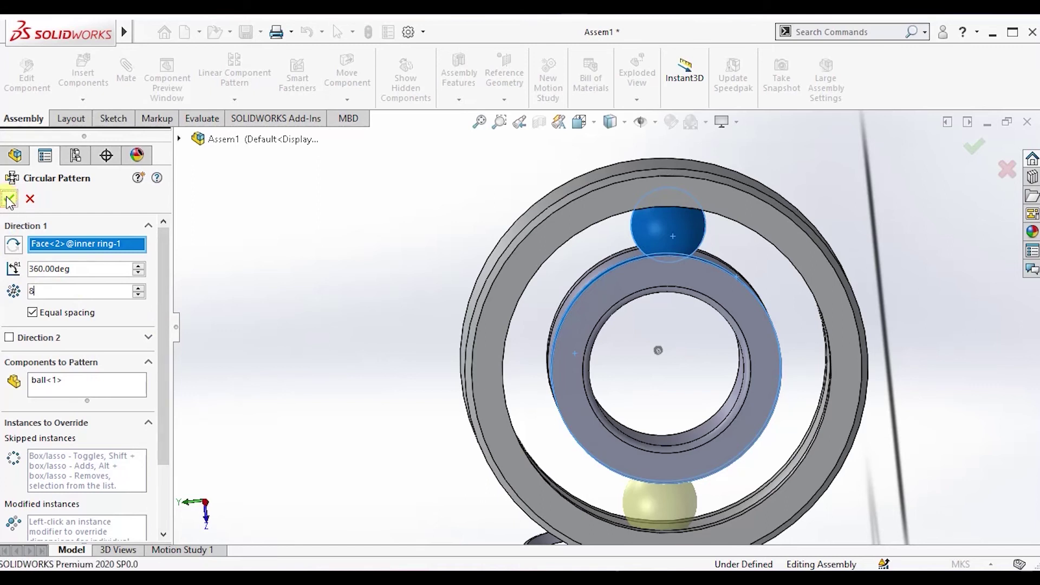
- Rotate the inner ring to check that the patterned balls move with it
{"action": "scroll", "coordinate": [545, 404], "scroll_direction": "up", "scroll_amount": 1}
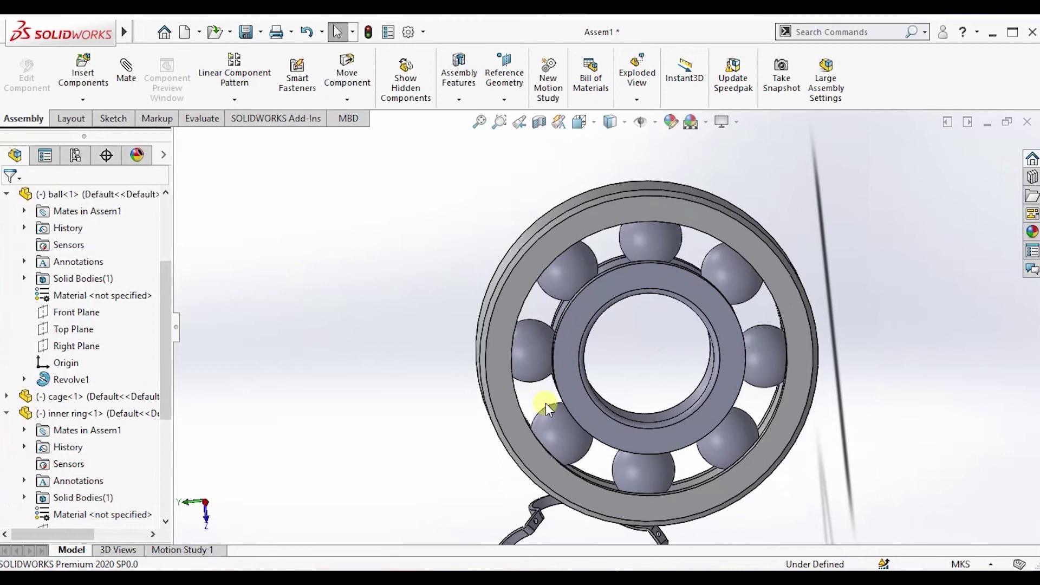
{"action": "left_click_drag", "start_coordinate": [587, 313], "coordinate": [650, 407]}
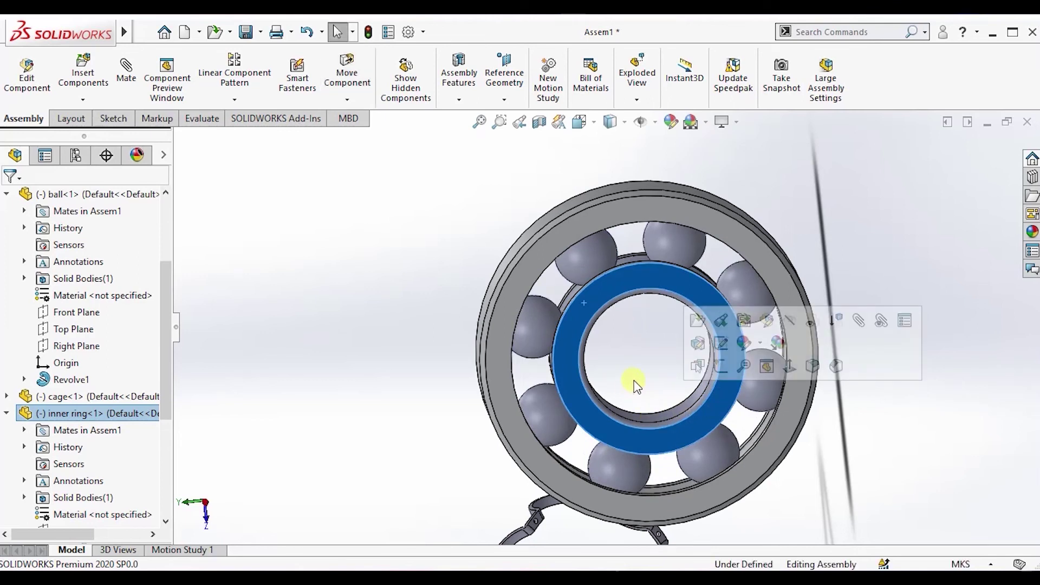
{"action": "left_click", "coordinate": [632, 383]}
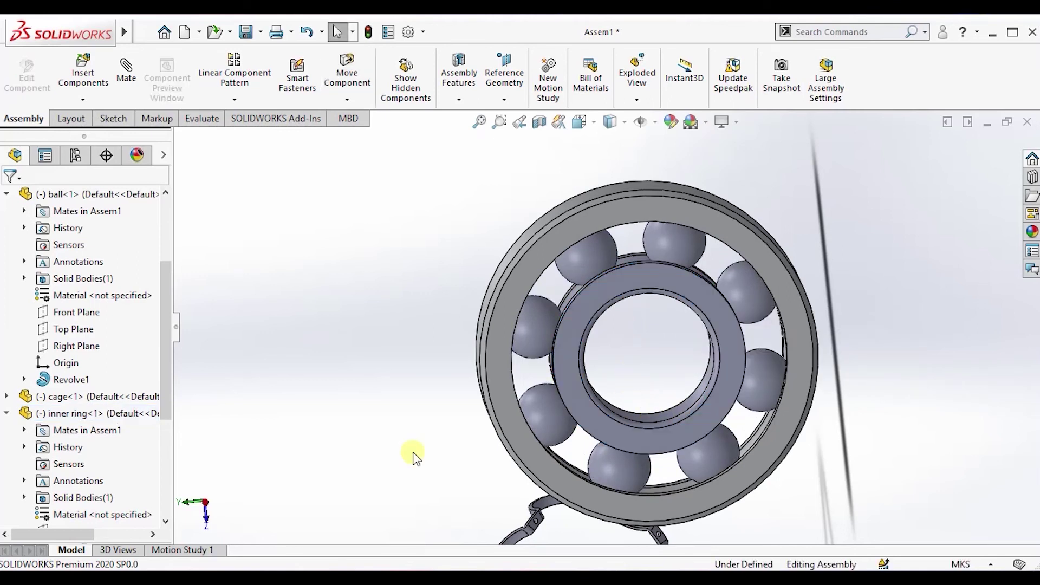
- Show the temporary axes of the assembly's components, with the cage in view
{"action": "scroll", "coordinate": [515, 466], "scroll_direction": "down", "scroll_amount": 3}
{"action": "middle_click_drag", "start_coordinate": [515, 465], "coordinate": [610, 467]}
{"action": "scroll", "coordinate": [596, 444], "scroll_direction": "up", "scroll_amount": 3}
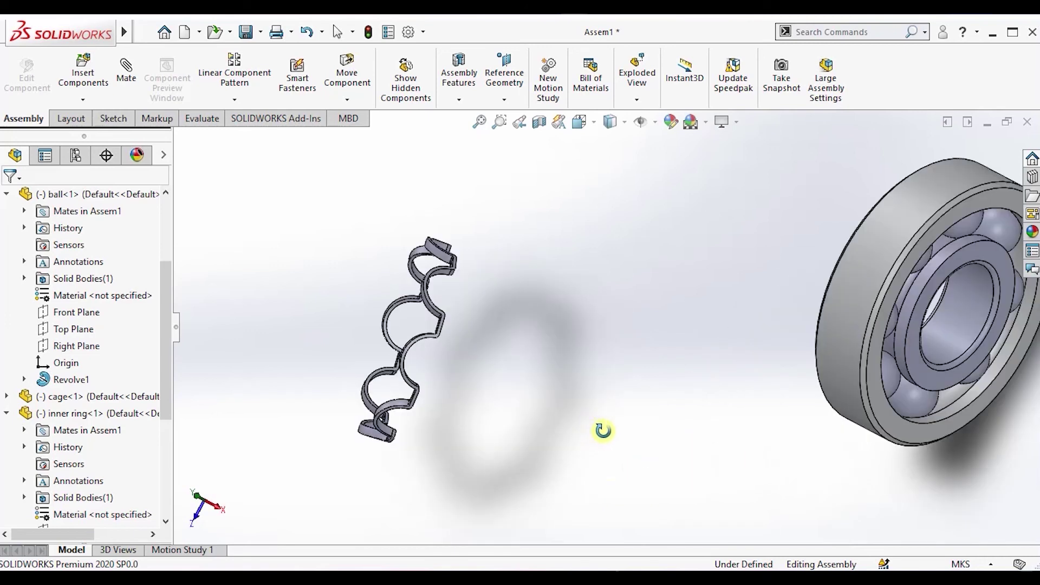
{"action": "scroll", "coordinate": [904, 373], "scroll_direction": "up", "scroll_amount": 3}
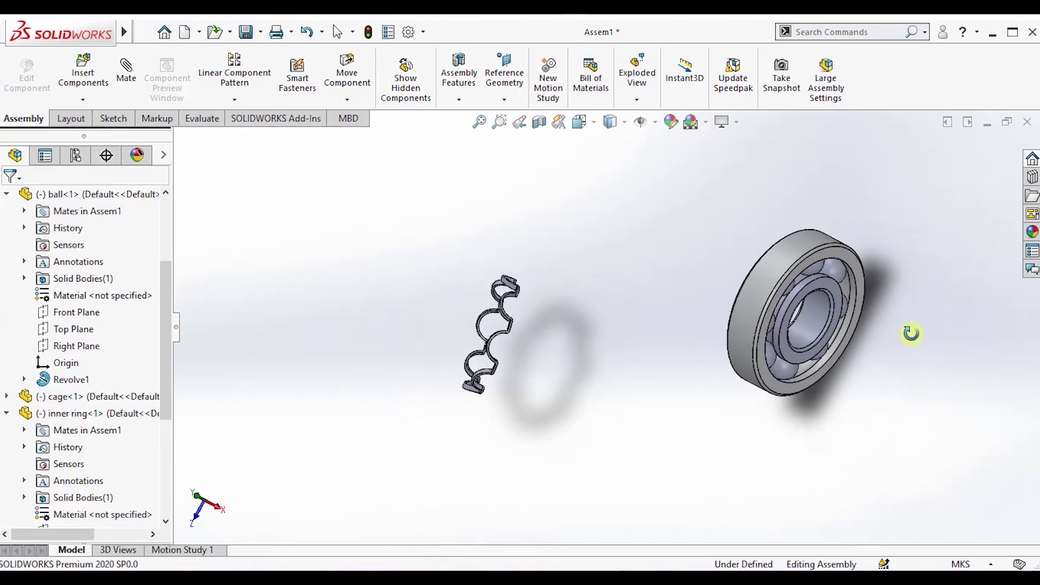
{"action": "scroll", "coordinate": [867, 303], "scroll_direction": "down", "scroll_amount": 3}
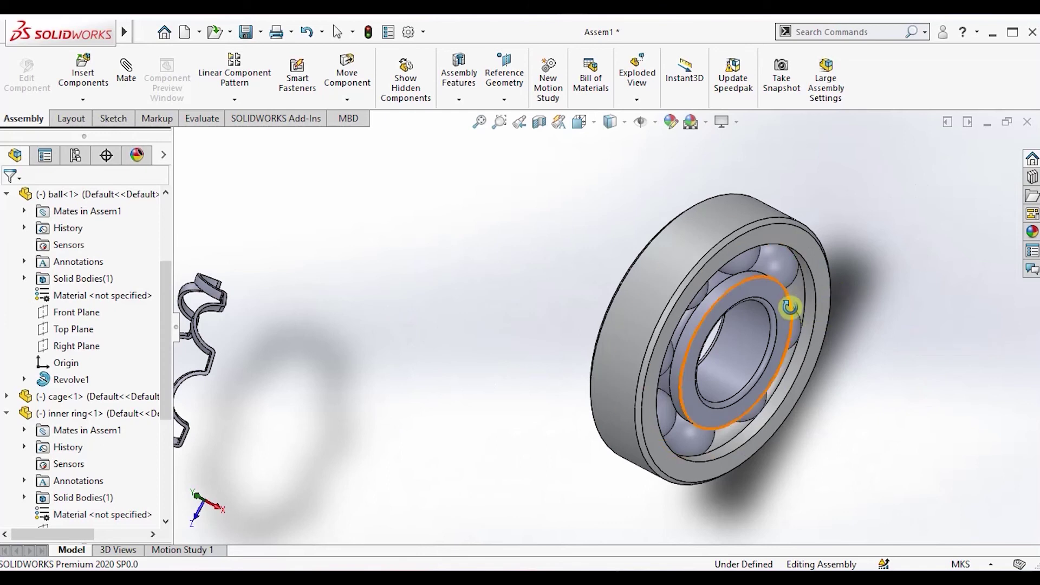
{"action": "key", "text": "f"}
{"action": "scroll", "coordinate": [395, 343], "scroll_direction": "up", "scroll_amount": 3}
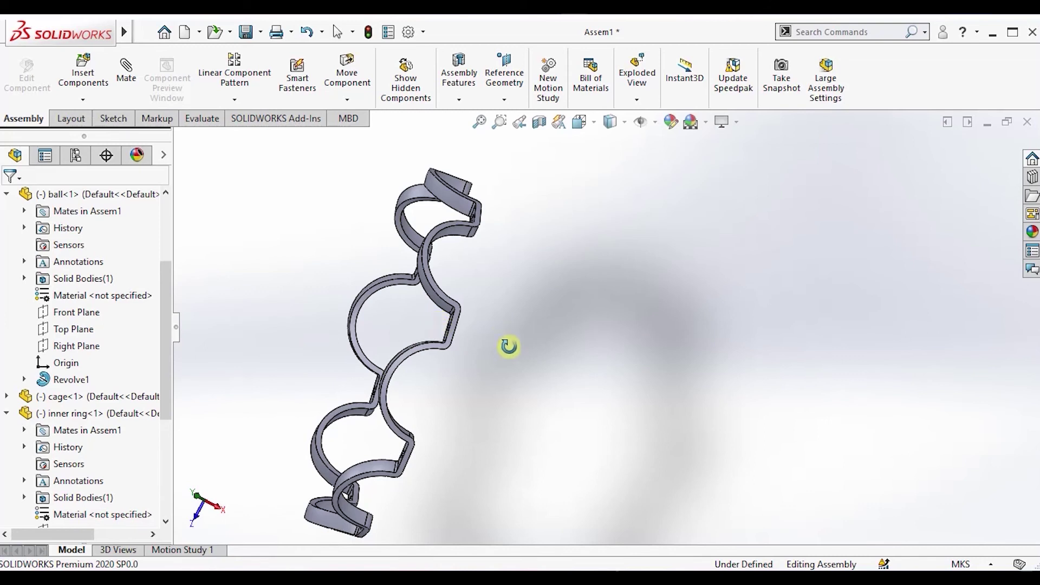
{"action": "key", "text": "Escape"}
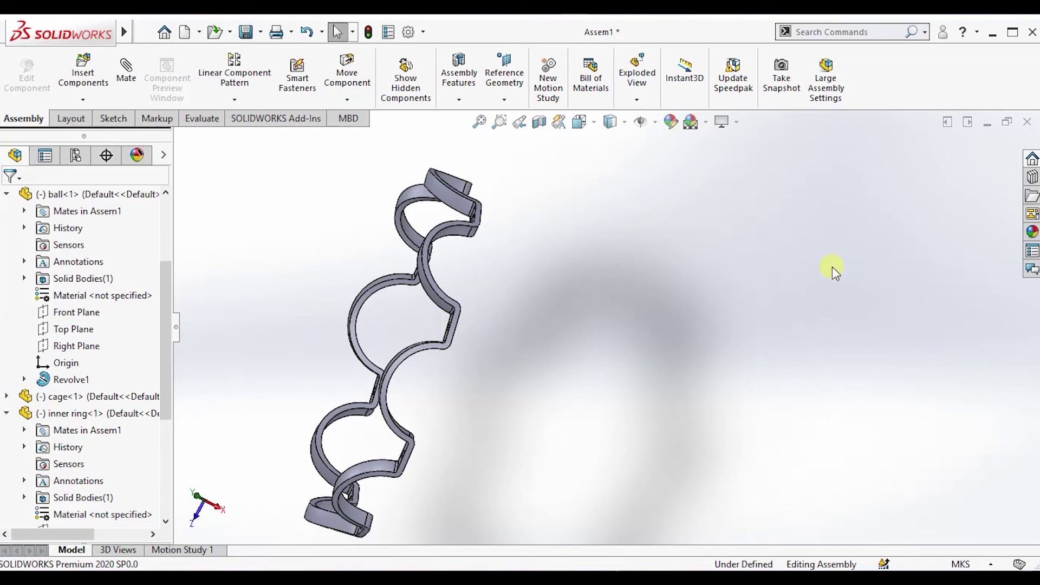
{"action": "left_click", "coordinate": [655, 123]}
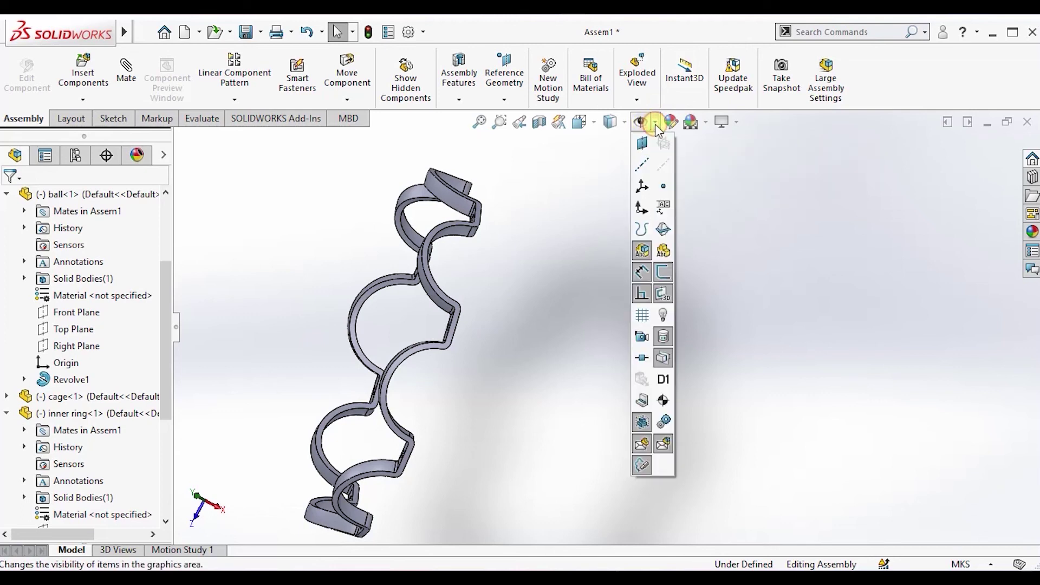
{"action": "left_click", "coordinate": [662, 169]}
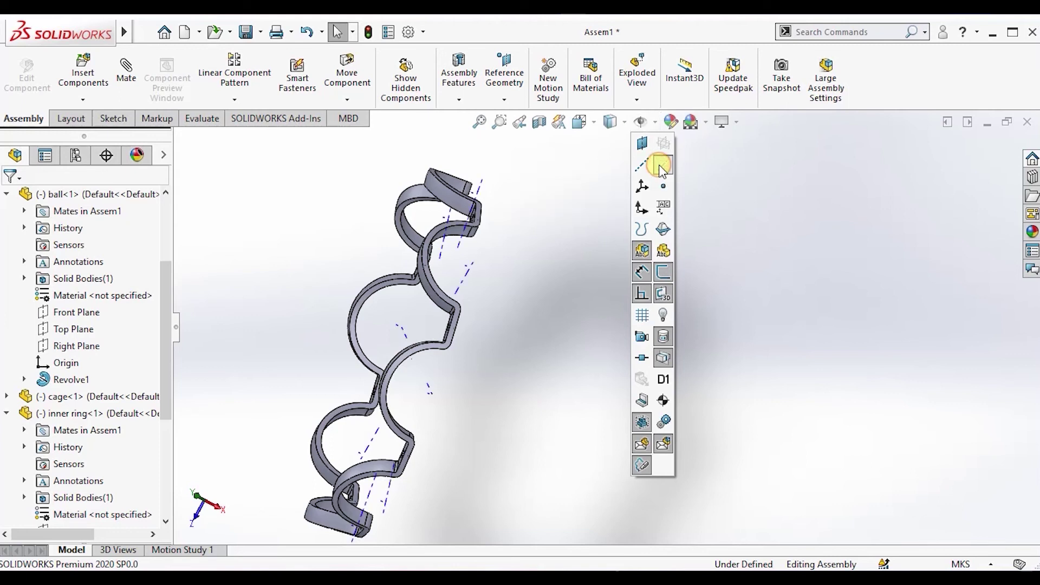
{"action": "left_click", "coordinate": [529, 301]}
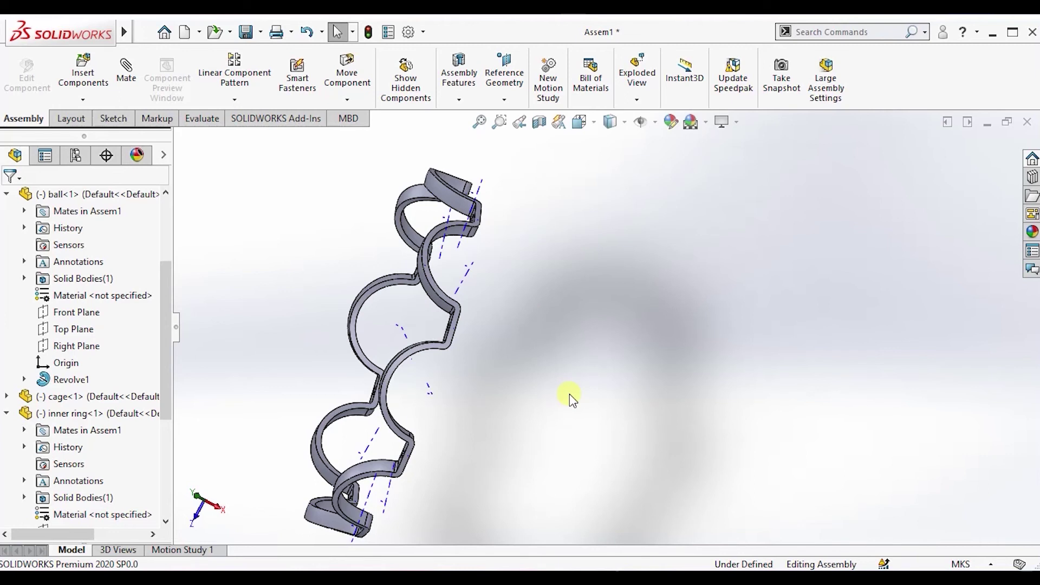
- Mate the cage's central temporary axis to the inner ring's axis with a Coincident mate
{"action": "mouse_move", "coordinate": [570, 394]}
{"action": "middle_mouse_down"}
{"action": "mouse_move", "coordinate": [557, 411]}
{"action": "mouse_move", "coordinate": [525, 416]}
{"action": "mouse_move", "coordinate": [580, 411]}
{"action": "middle_mouse_up"}
{"action": "scroll", "coordinate": [599, 343], "scroll_direction": "down", "scroll_amount": 5}
{"action": "scroll", "coordinate": [591, 313], "scroll_direction": "down", "scroll_amount": 5}
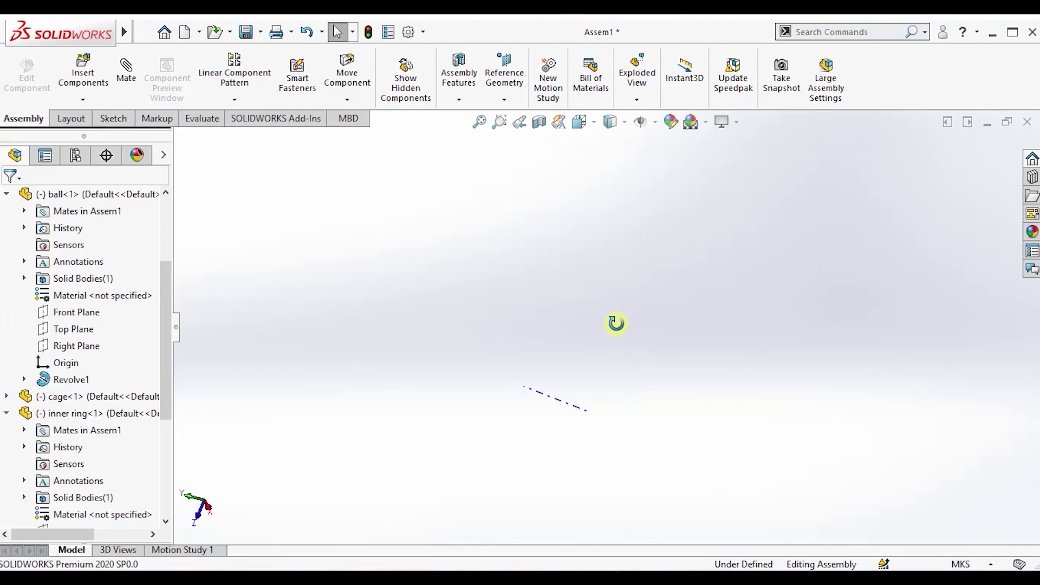
{"action": "left_click", "coordinate": [562, 400]}
{"action": "scroll", "coordinate": [761, 386], "scroll_direction": "up", "scroll_amount": 5}
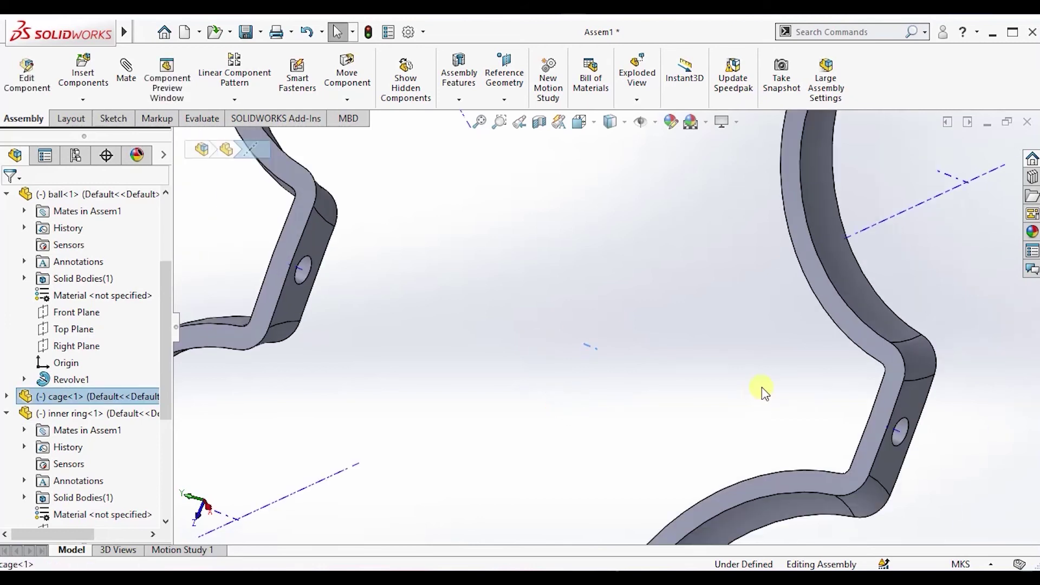
{"action": "scroll", "coordinate": [748, 346], "scroll_direction": "down", "scroll_amount": 10}
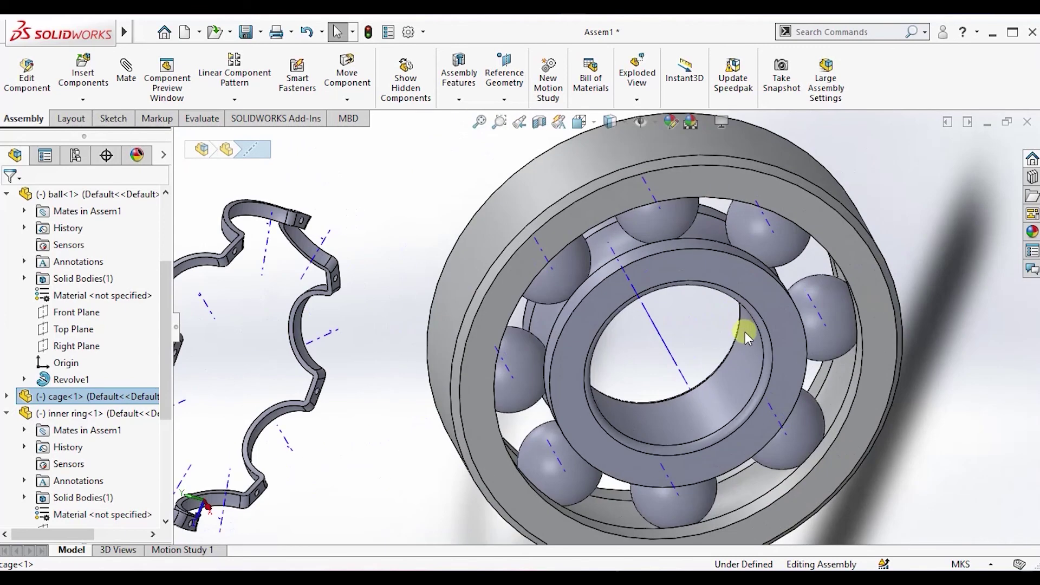
{"action": "scroll", "coordinate": [550, 378], "scroll_direction": "up", "scroll_amount": 10}
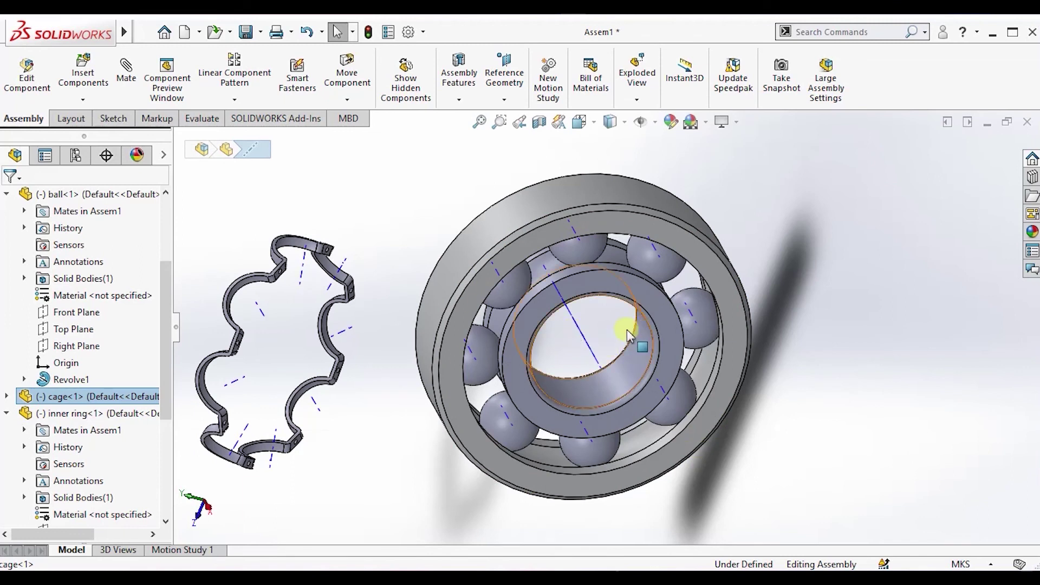
{"action": "left_click", "coordinate": [589, 342]}
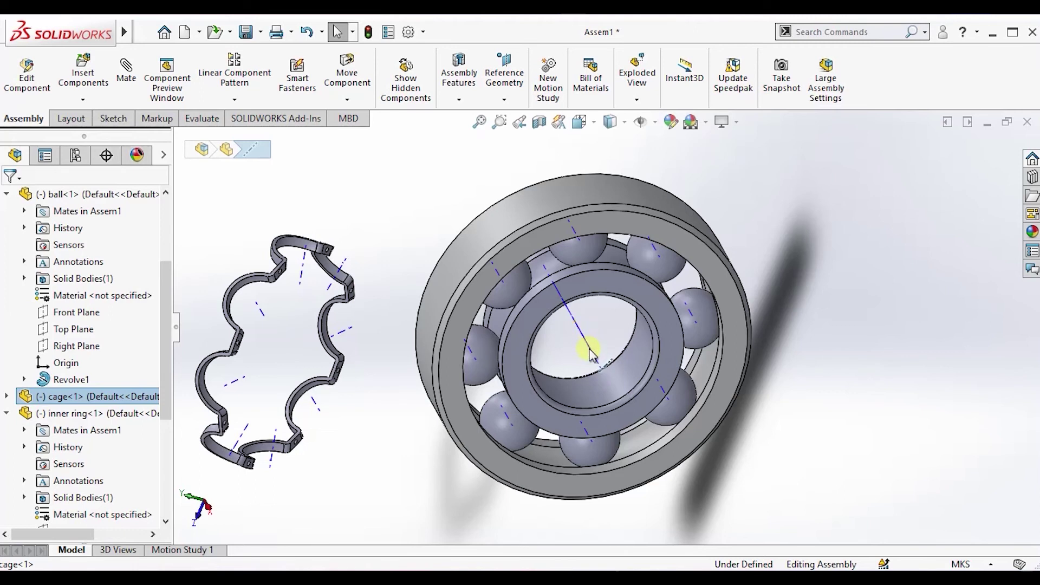
{"action": "left_click", "coordinate": [590, 353], "text": "ctrl"}
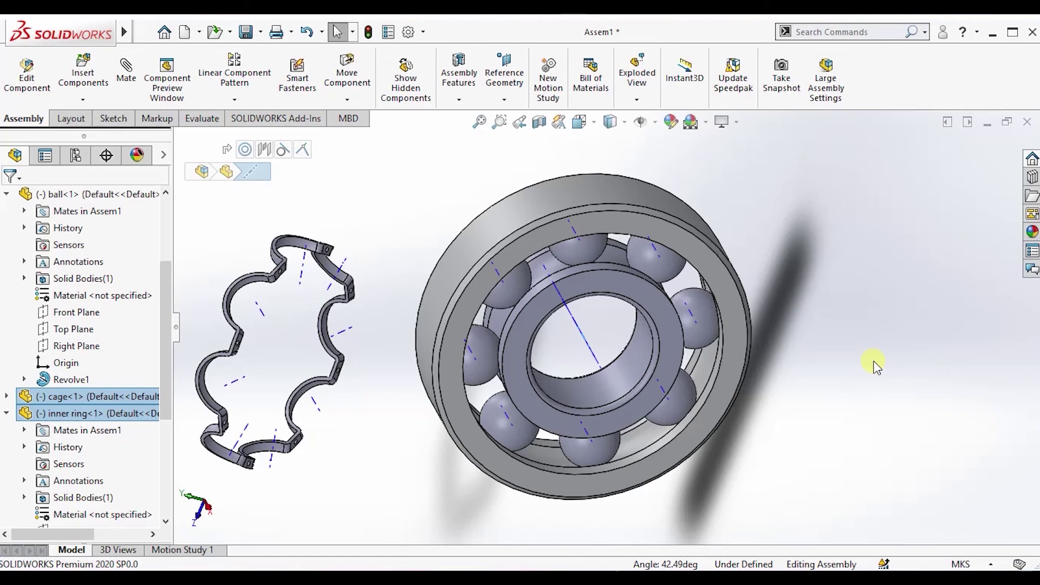
{"action": "left_click", "coordinate": [126, 68]}
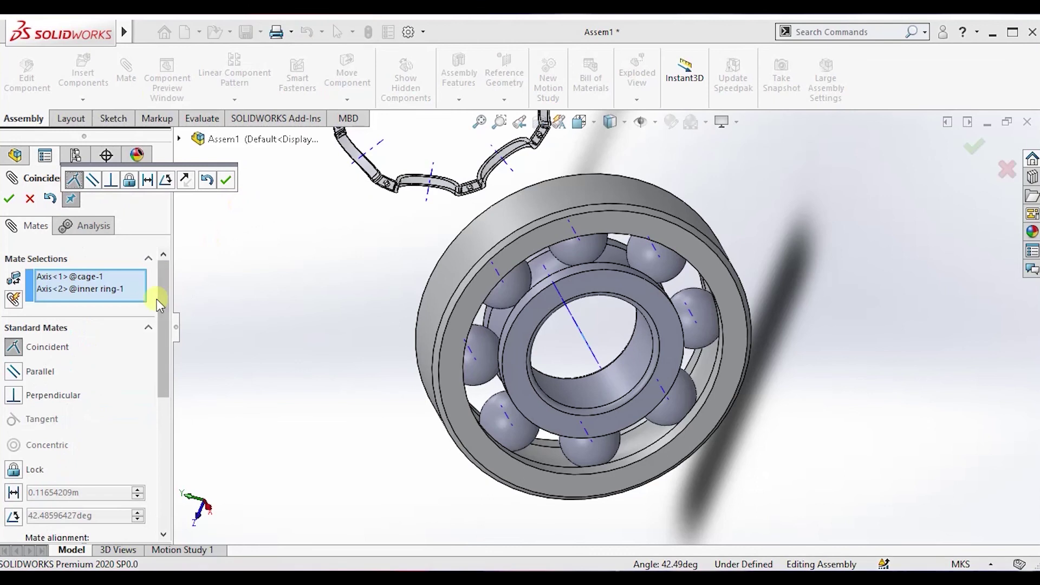
{"action": "left_click", "coordinate": [55, 278]}
{"action": "left_click", "coordinate": [55, 289]}
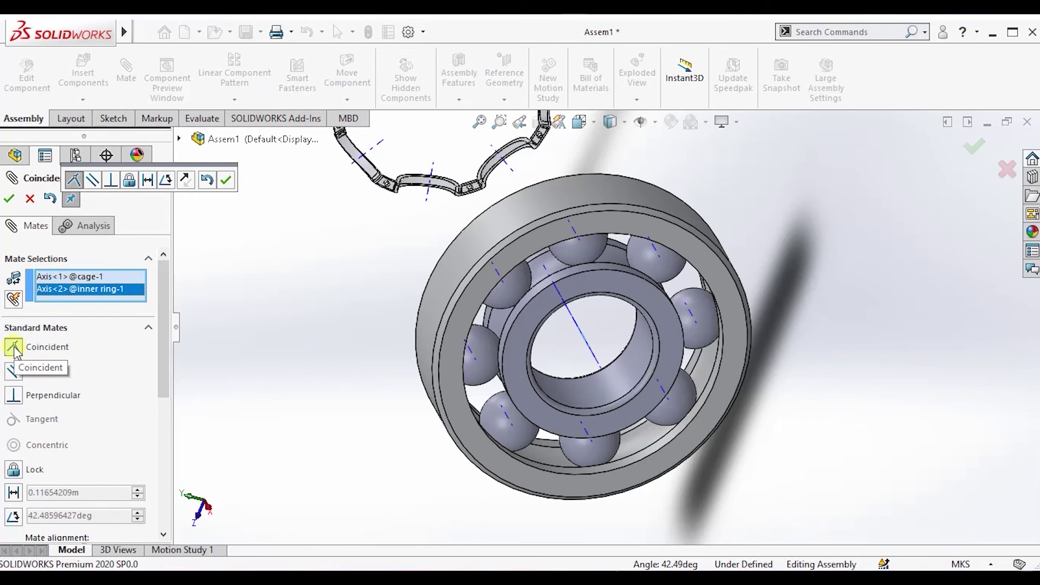
{"action": "left_click", "coordinate": [10, 200]}
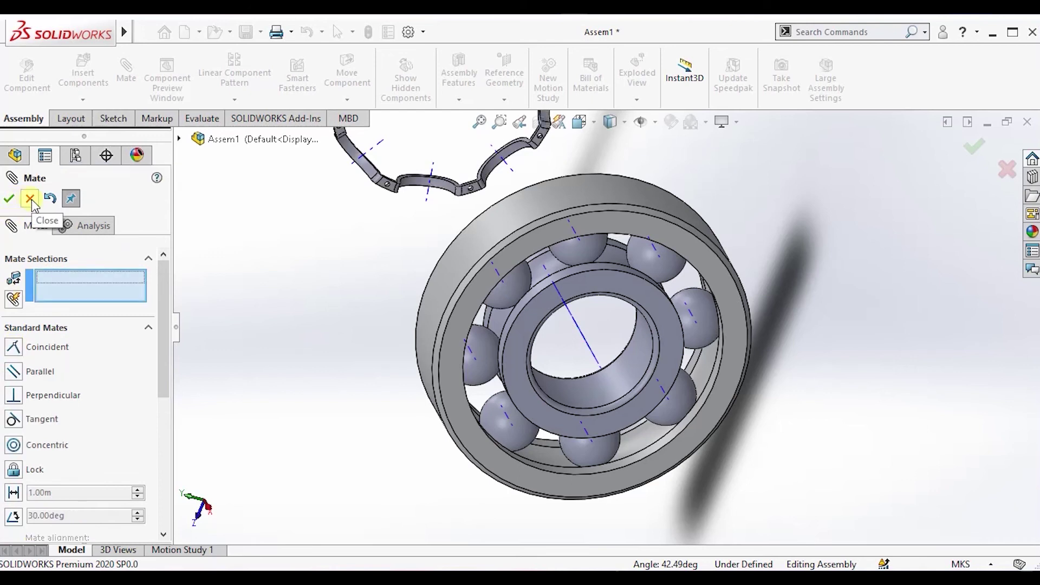
{"action": "left_click", "coordinate": [30, 199]}
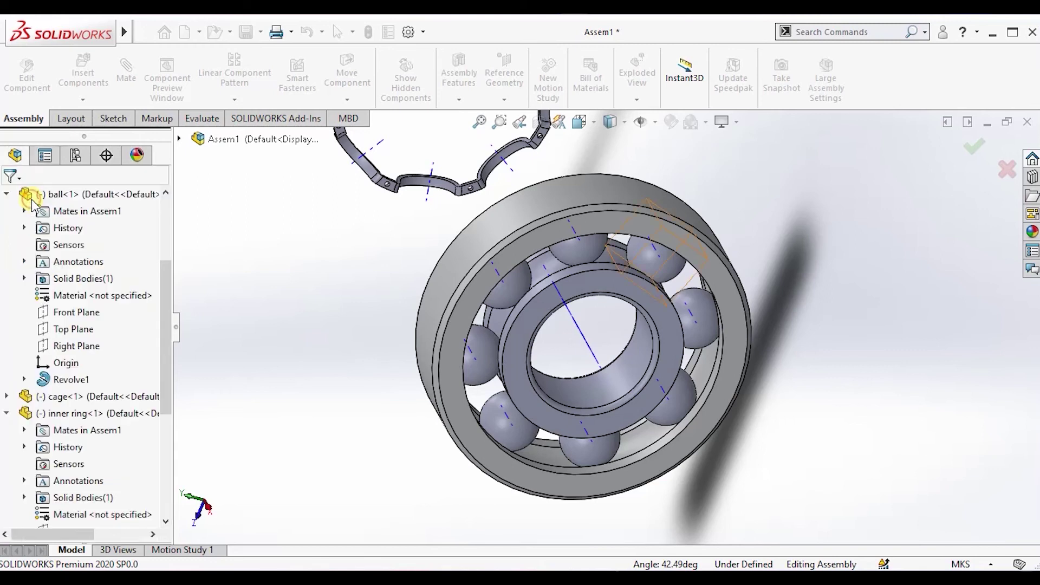
- Inspect the cage's alignment with the bearing's axis from different angles
{"action": "scroll", "coordinate": [504, 271], "scroll_direction": "up", "scroll_amount": 4}
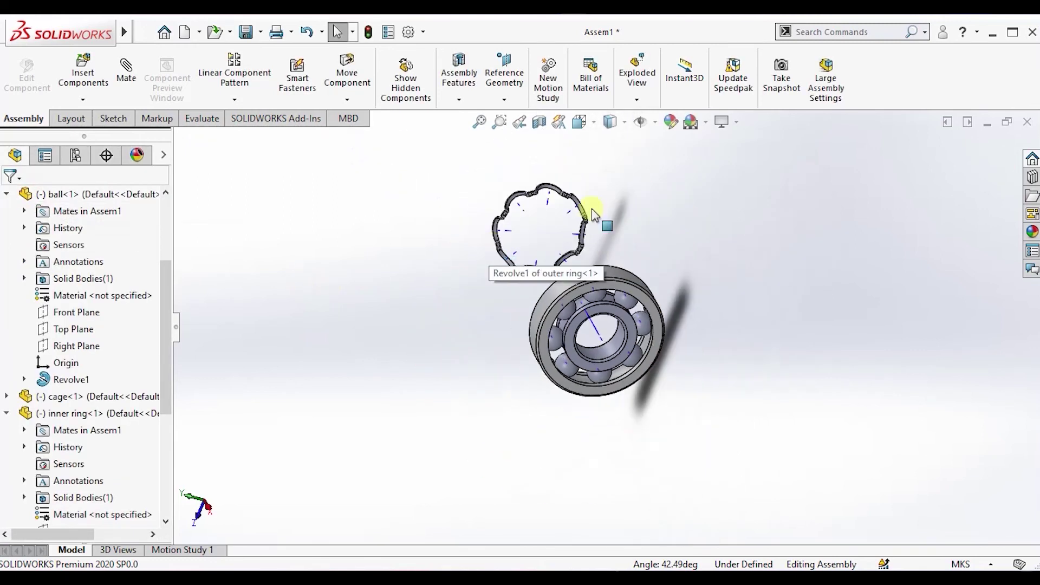
{"action": "middle_click_drag", "start_coordinate": [680, 412], "coordinate": [672, 297]}
{"action": "scroll", "coordinate": [672, 297], "scroll_direction": "down", "scroll_amount": 5}
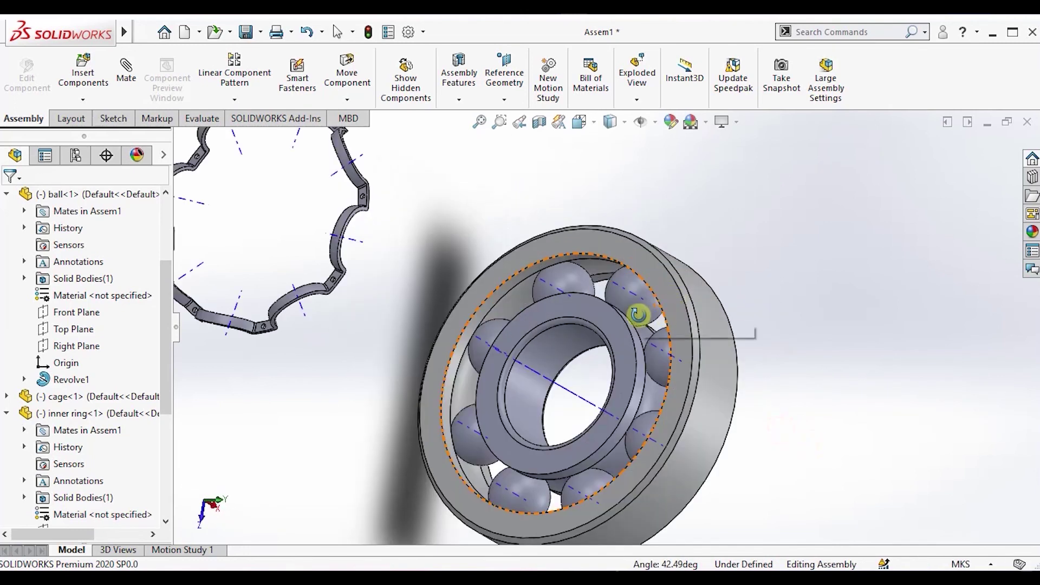
{"action": "middle_click_drag", "start_coordinate": [424, 214], "coordinate": [344, 348]}
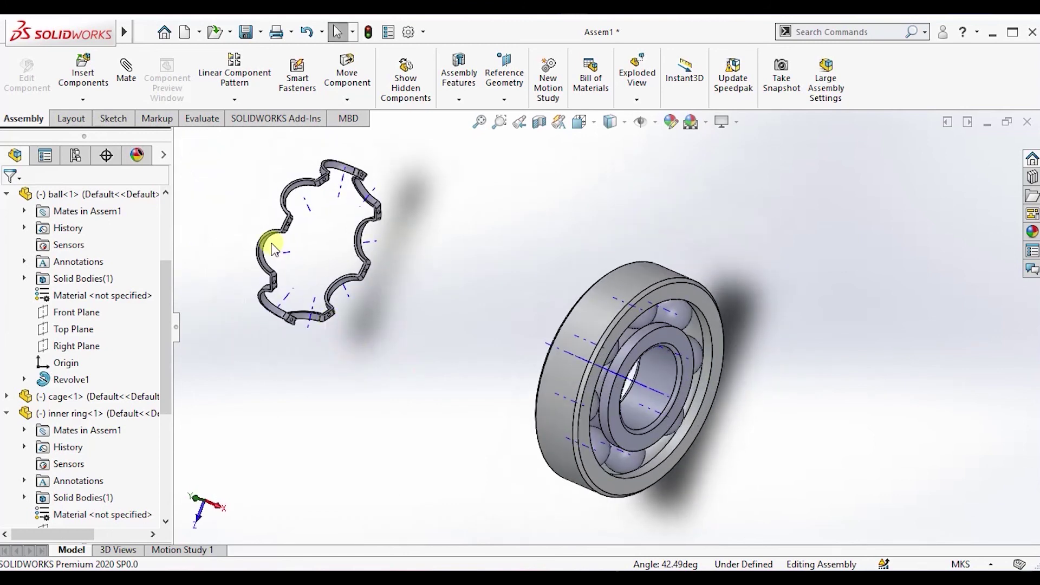
- Mate the inner face of one curved cage pocket to a patterned ball with a Tangent mate
{"action": "middle_click_drag", "start_coordinate": [400, 332], "coordinate": [374, 330]}
{"action": "scroll", "coordinate": [310, 230], "scroll_direction": "down", "scroll_amount": 5}
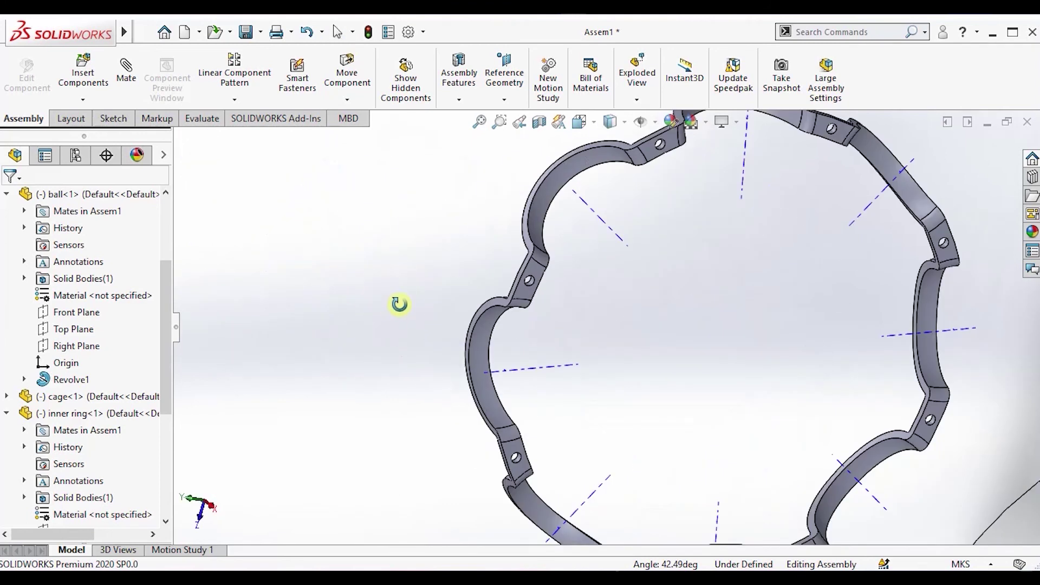
{"action": "left_click", "coordinate": [511, 357]}
{"action": "scroll", "coordinate": [615, 406], "scroll_direction": "up", "scroll_amount": 4}
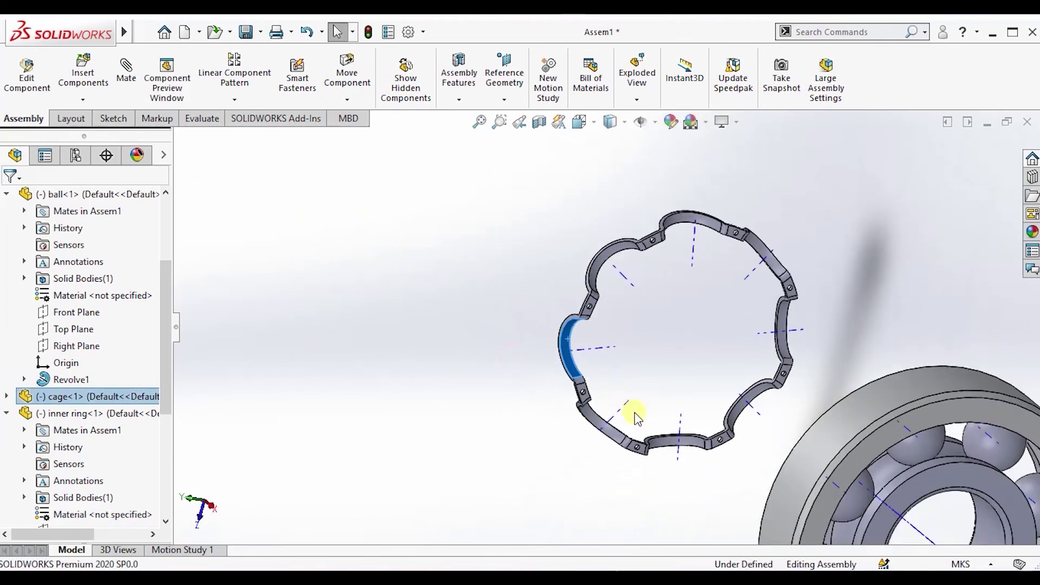
{"action": "scroll", "coordinate": [697, 431], "scroll_direction": "up", "scroll_amount": 2}
{"action": "scroll", "coordinate": [710, 420], "scroll_direction": "down", "scroll_amount": 5}
{"action": "left_click", "coordinate": [658, 319]}
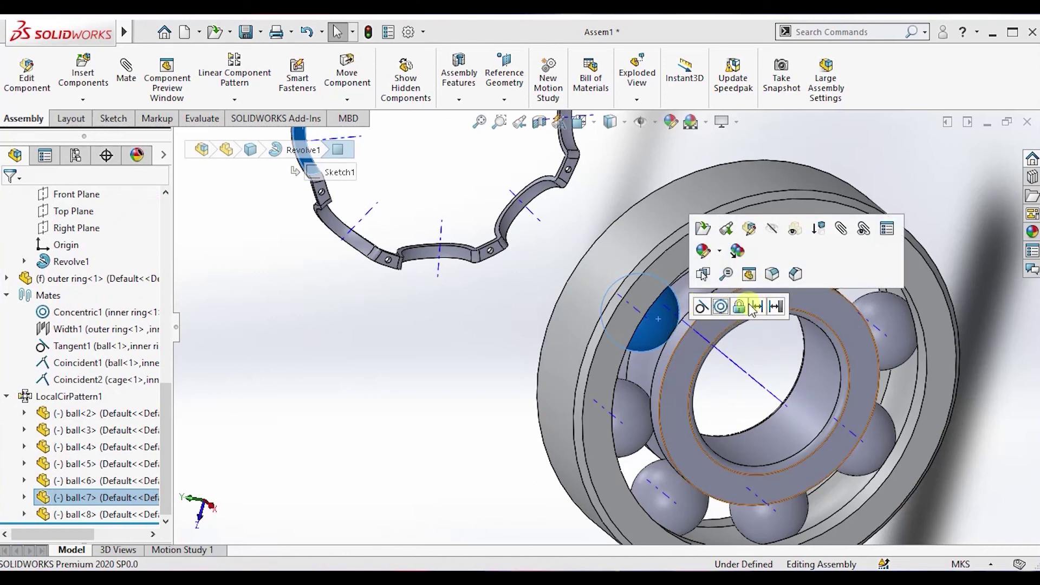
{"action": "left_click", "coordinate": [702, 307]}
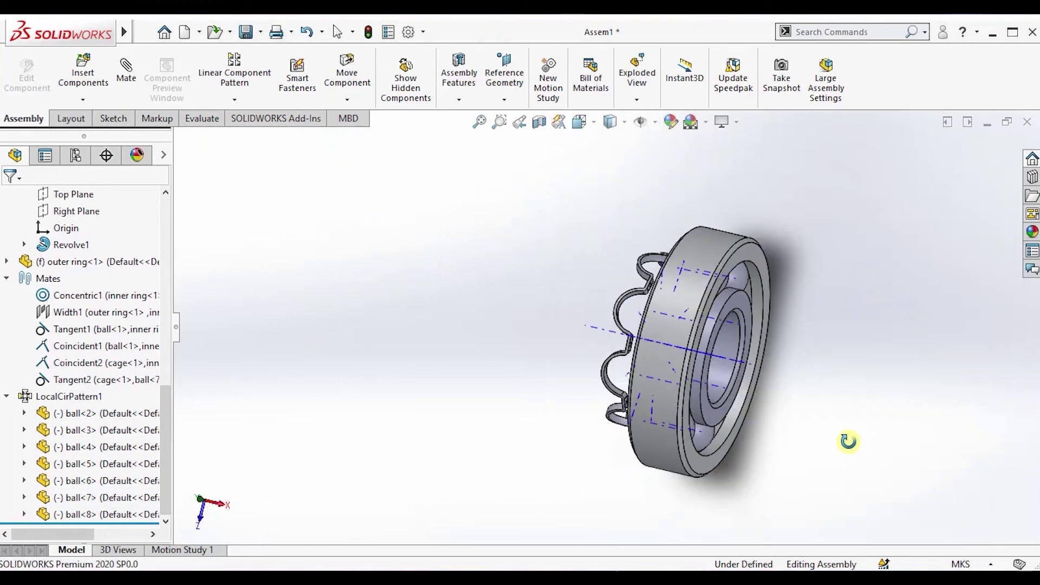
- Edit the Tangent mate between the cage and the ball, reversing its mate alignment to seat the cage around the balls
{"action": "left_click_drag", "start_coordinate": [799, 399], "coordinate": [856, 407]}
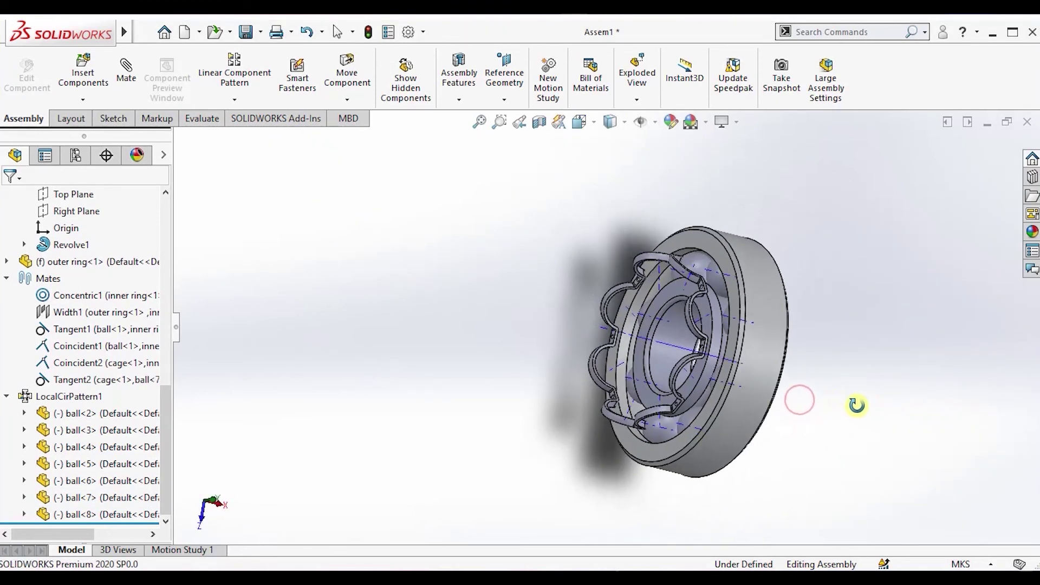
{"action": "scroll", "coordinate": [677, 274], "scroll_direction": "down", "scroll_amount": 3}
{"action": "scroll", "coordinate": [678, 274], "scroll_direction": "down", "scroll_amount": 5}
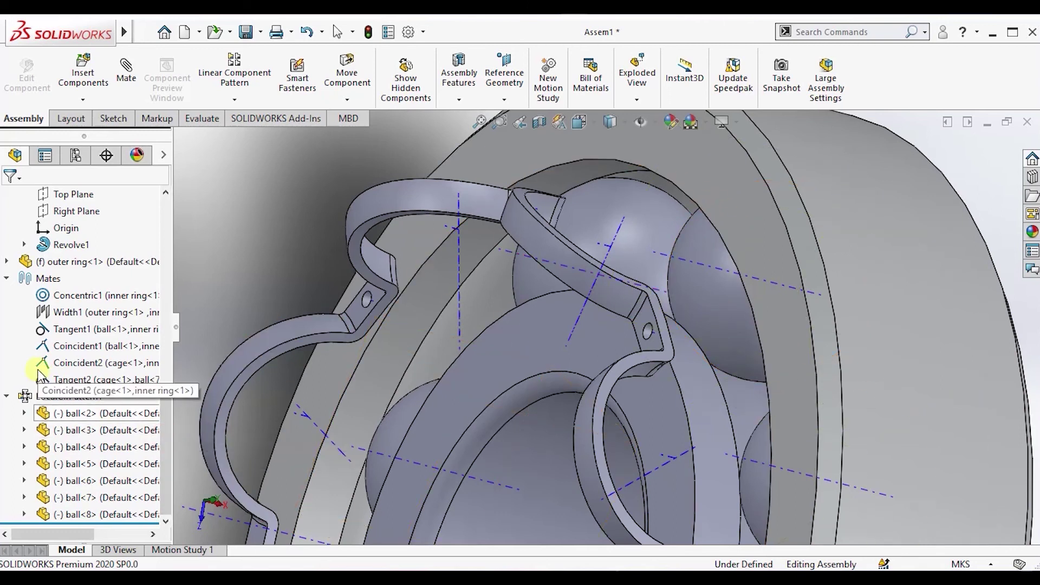
{"action": "left_click", "coordinate": [6, 278]}
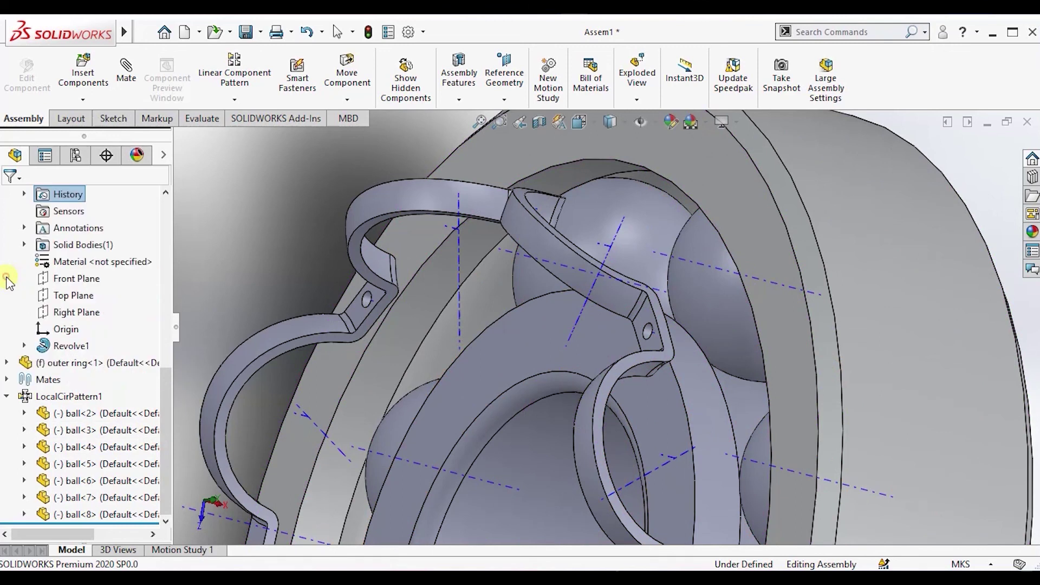
{"action": "left_click", "coordinate": [6, 379]}
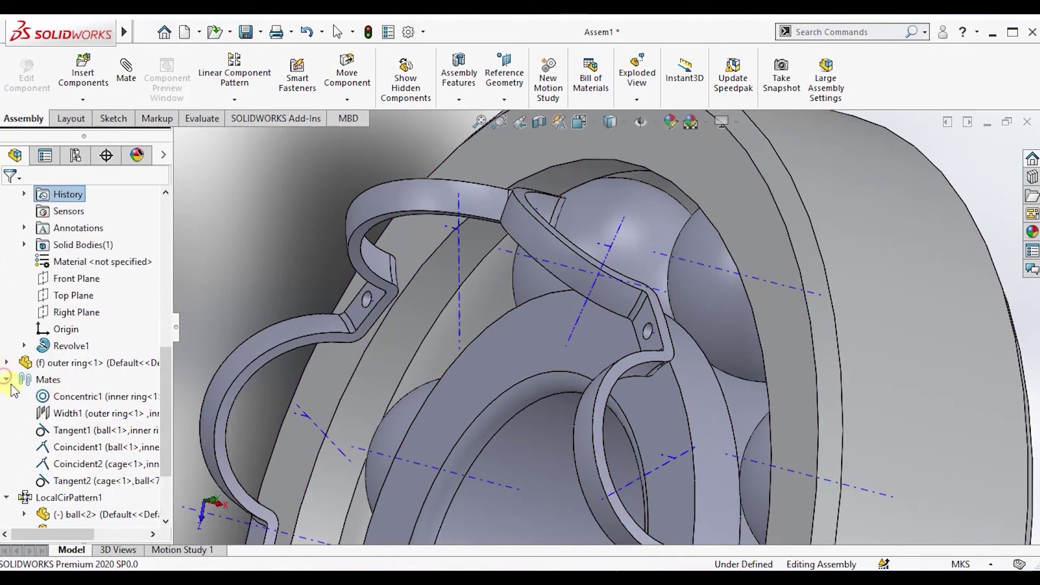
{"action": "left_click", "coordinate": [52, 479]}
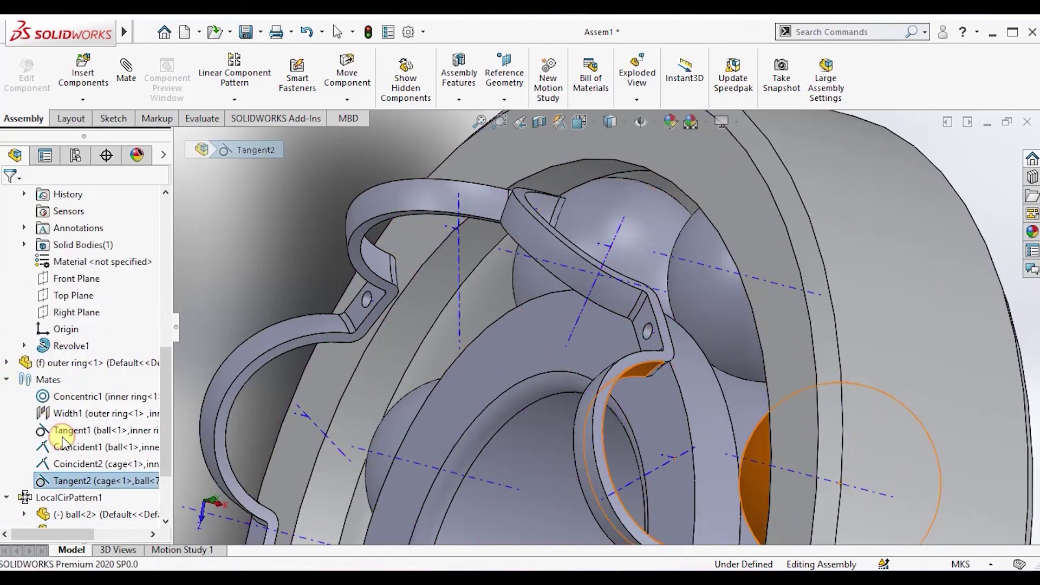
{"action": "left_click", "coordinate": [62, 436]}
{"action": "left_click_drag", "start_coordinate": [163, 362], "coordinate": [165, 408]}
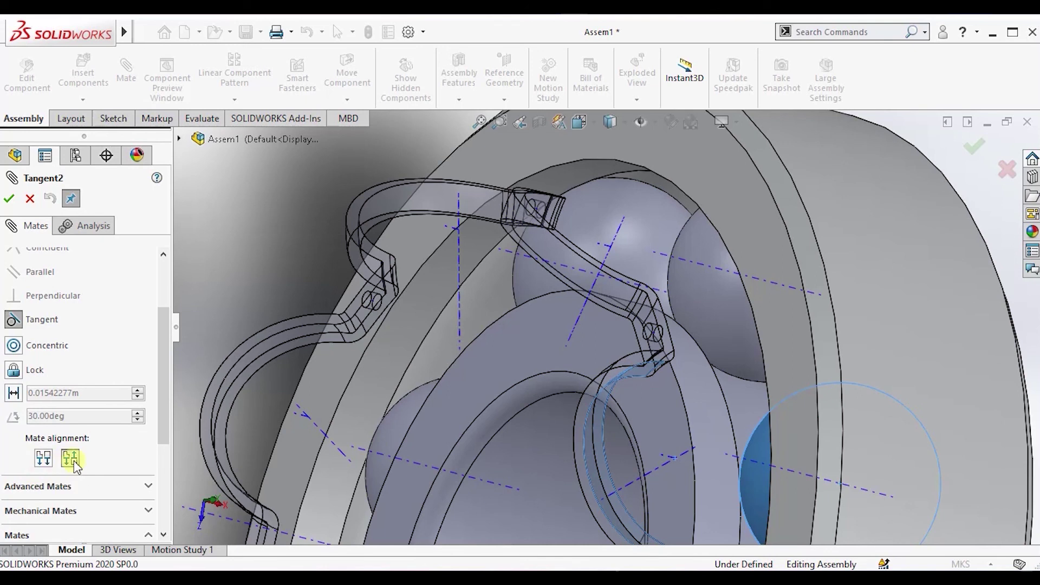
{"action": "left_click", "coordinate": [44, 460]}
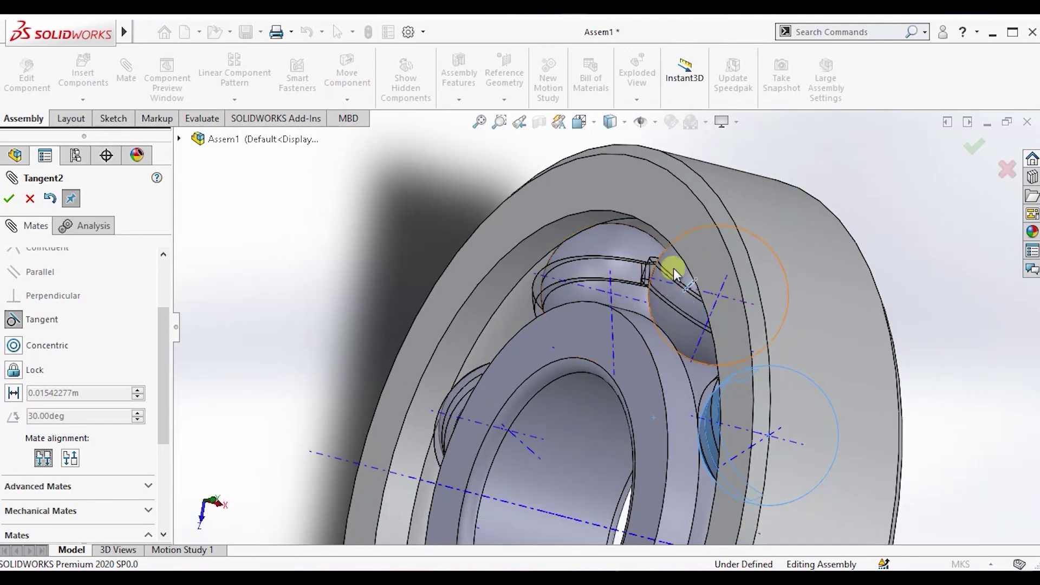
{"action": "scroll", "coordinate": [662, 274], "scroll_direction": "up", "scroll_amount": 1}
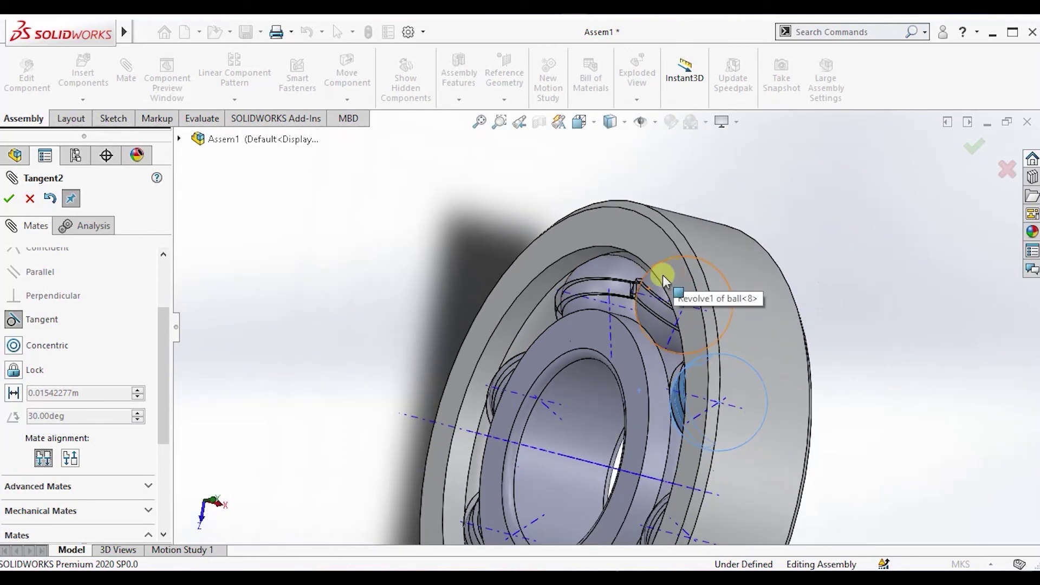
{"action": "left_click", "coordinate": [8, 202]}
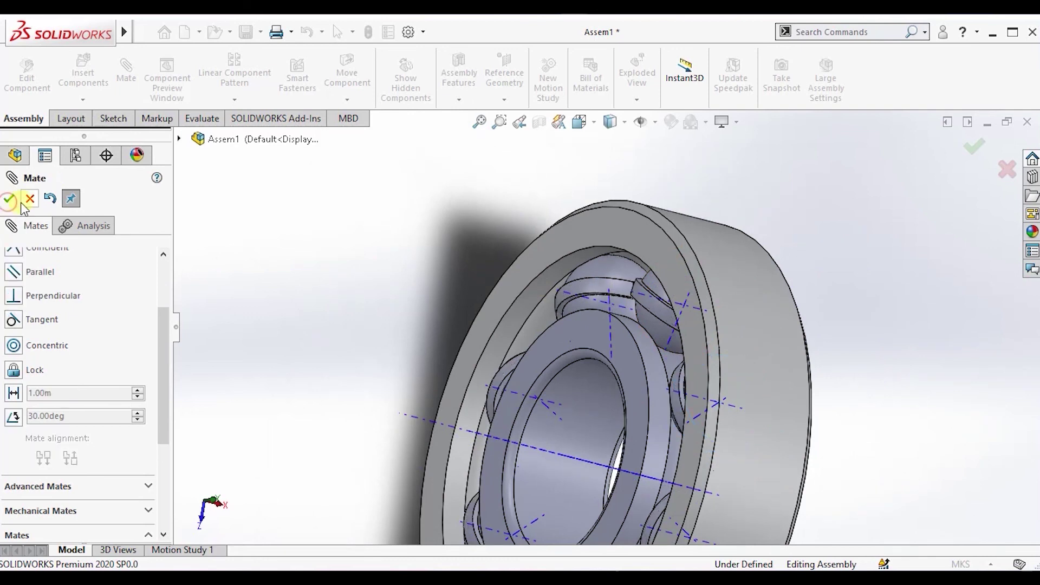
{"action": "left_click", "coordinate": [27, 204]}
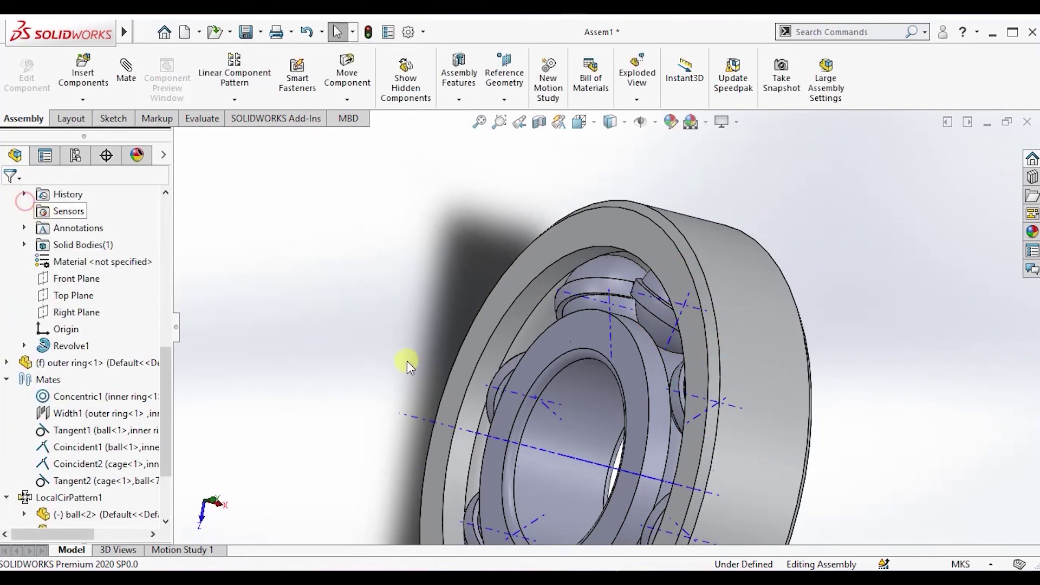
- Rotate the inner ring and inspect the seated cage and its flat tabs from both sides of the bearing
{"action": "scroll", "coordinate": [783, 381], "scroll_direction": "up", "scroll_amount": 3}
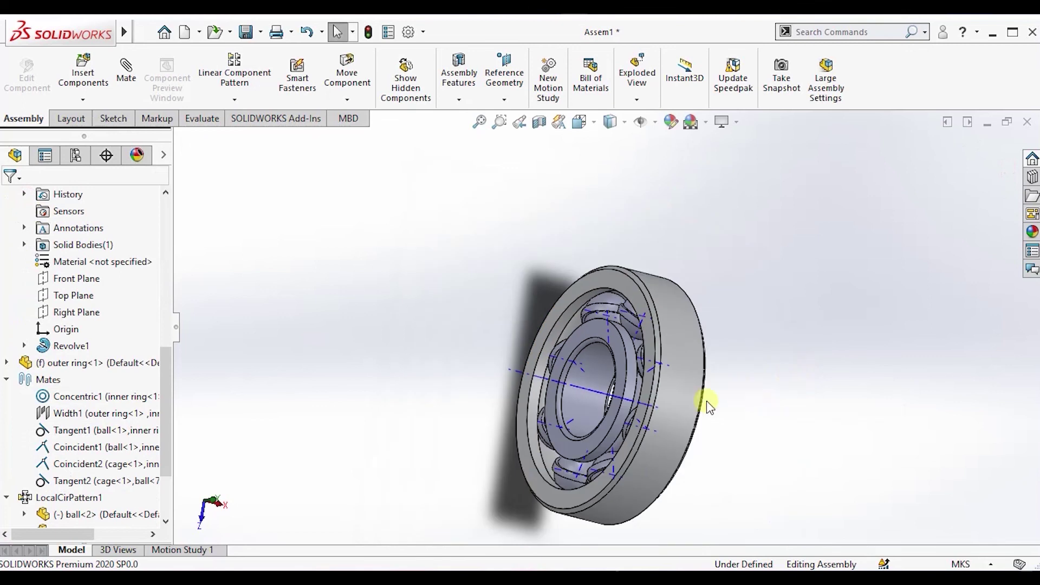
{"action": "middle_click_drag", "start_coordinate": [747, 393], "coordinate": [734, 418]}
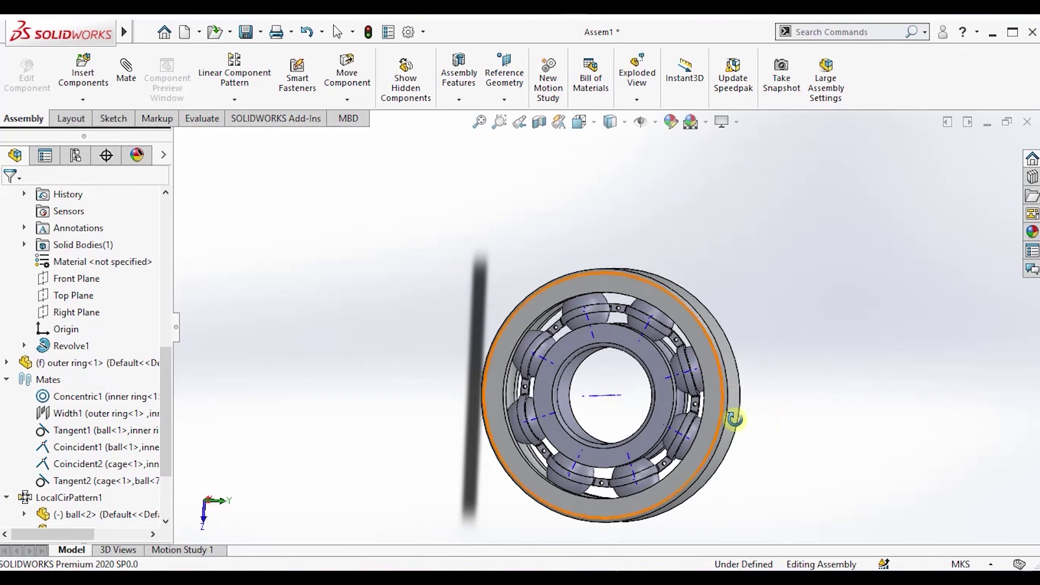
{"action": "left_click_drag", "start_coordinate": [603, 328], "coordinate": [716, 379]}
{"action": "left_click", "coordinate": [605, 332]}
{"action": "left_click", "coordinate": [789, 397]}
{"action": "middle_click_drag", "start_coordinate": [790, 397], "coordinate": [581, 312]}
{"action": "scroll", "coordinate": [585, 319], "scroll_direction": "down", "scroll_amount": 5}
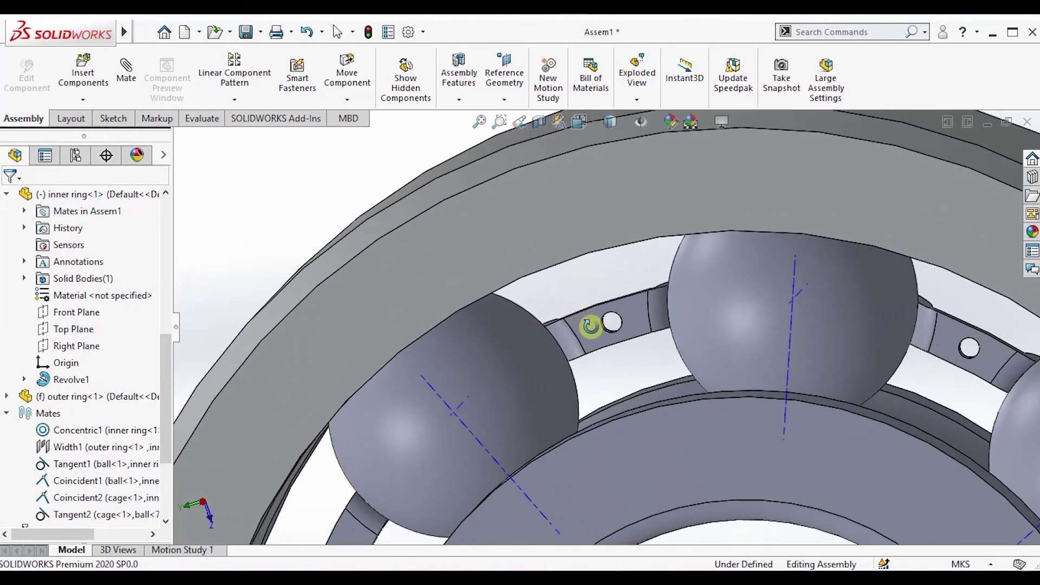
{"action": "scroll", "coordinate": [597, 331], "scroll_direction": "up", "scroll_amount": 1}
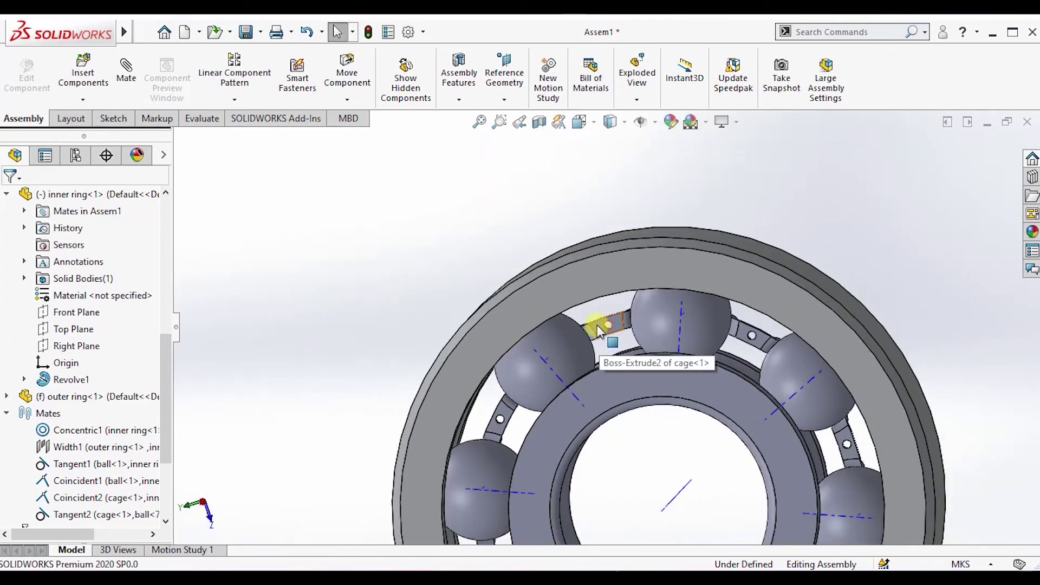
{"action": "scroll", "coordinate": [726, 385], "scroll_direction": "up", "scroll_amount": 3}
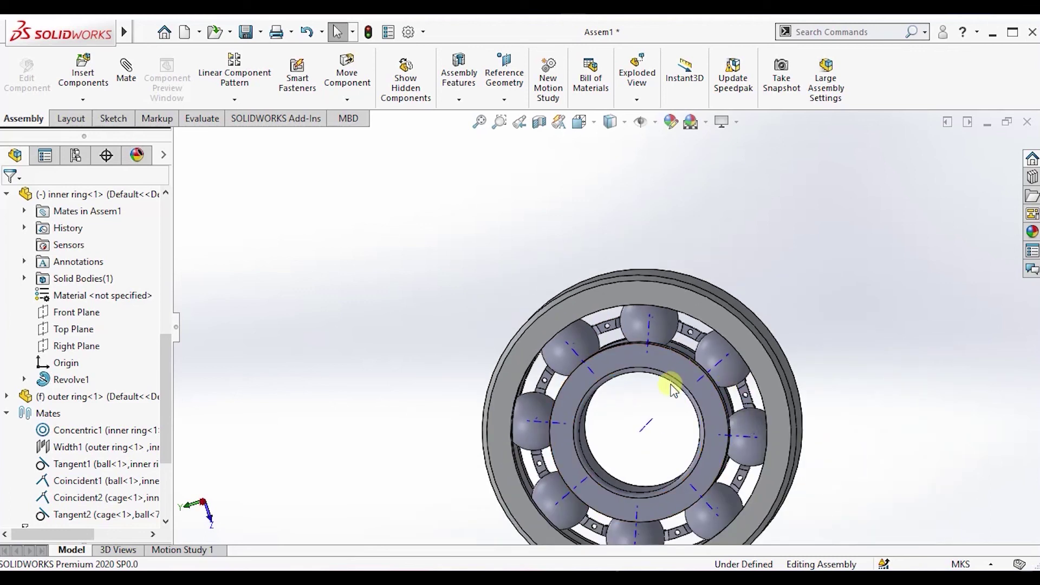
- Mirror the cage component with Mirror Components, using the flat face of one of its holed tabs as the mirror plane
{"action": "left_click", "coordinate": [237, 98]}
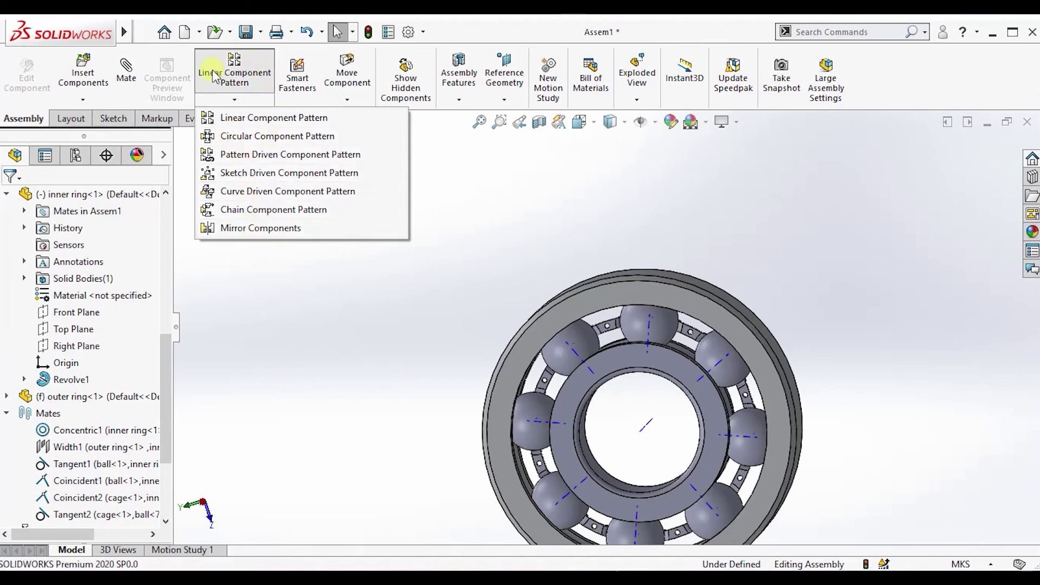
{"action": "left_click", "coordinate": [252, 230]}
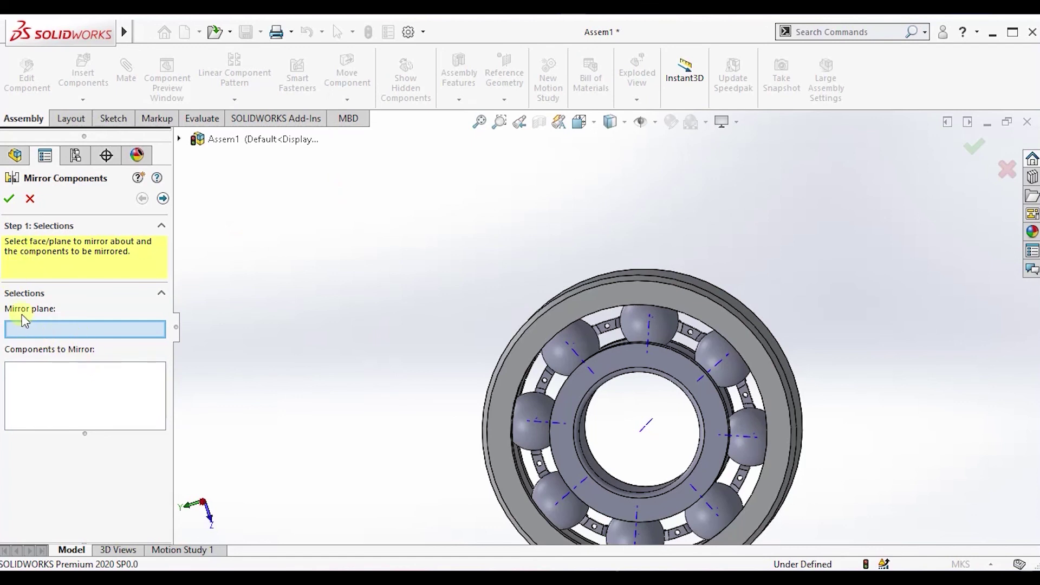
{"action": "left_click", "coordinate": [44, 382]}
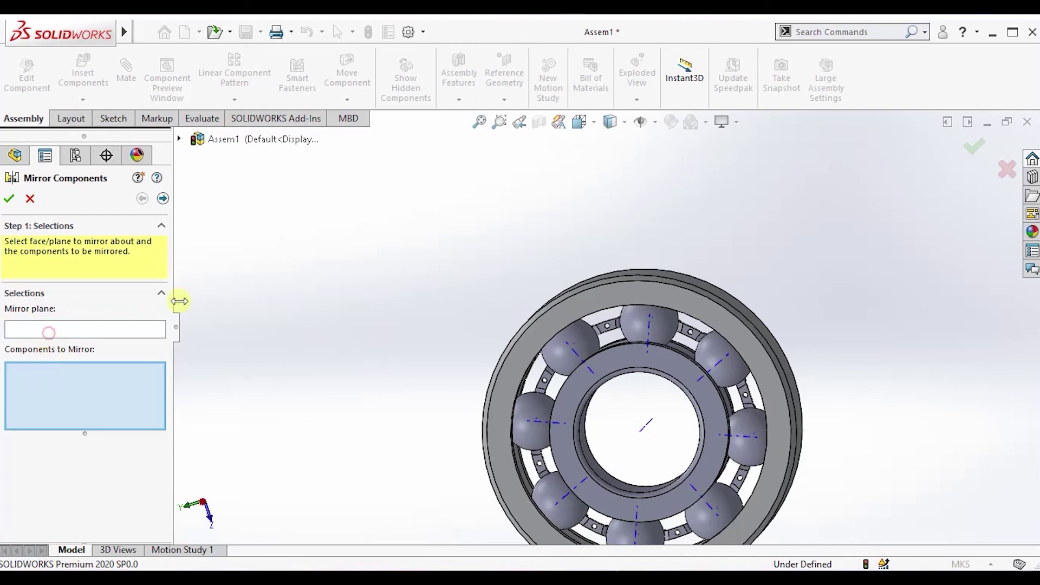
{"action": "left_click", "coordinate": [49, 332]}
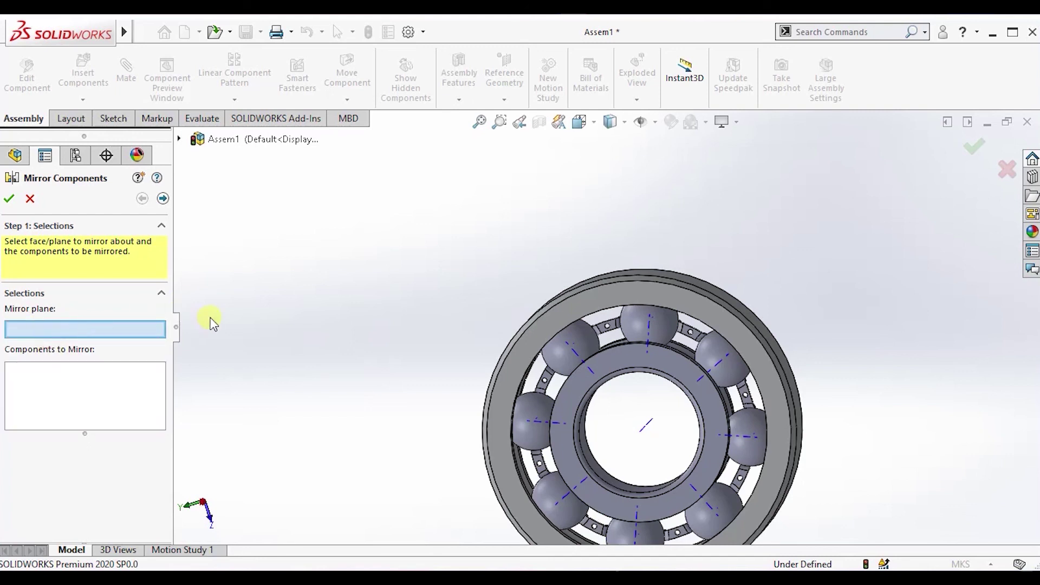
{"action": "scroll", "coordinate": [609, 320], "scroll_direction": "down", "scroll_amount": 5}
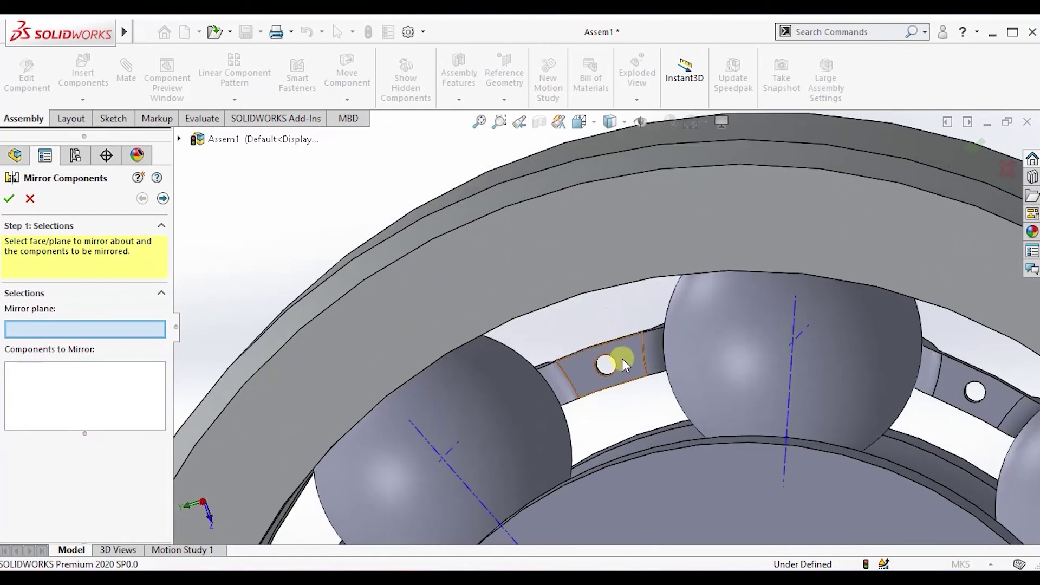
{"action": "left_click", "coordinate": [623, 364]}
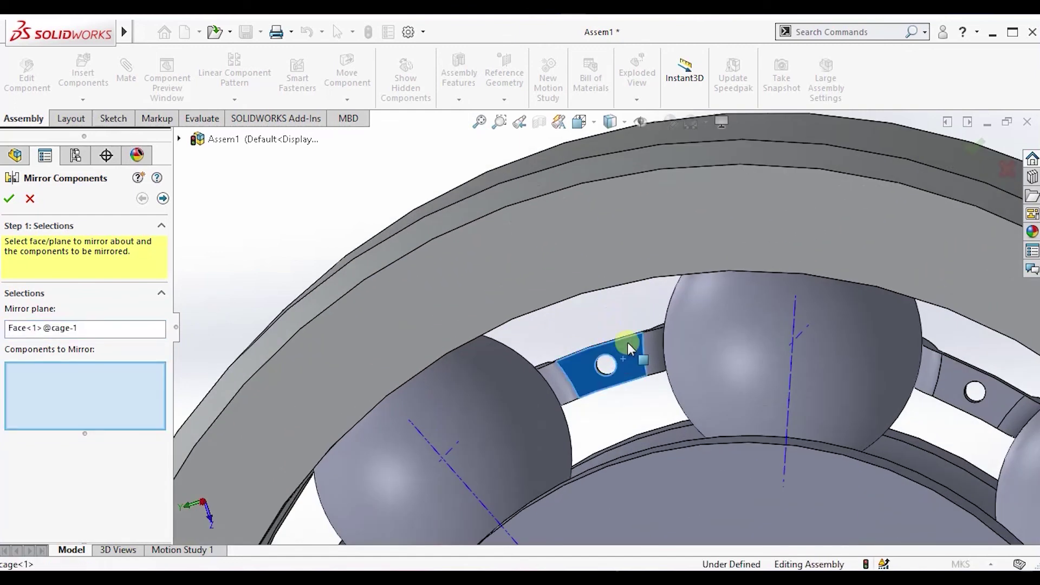
{"action": "scroll", "coordinate": [627, 343], "scroll_direction": "up", "scroll_amount": 6}
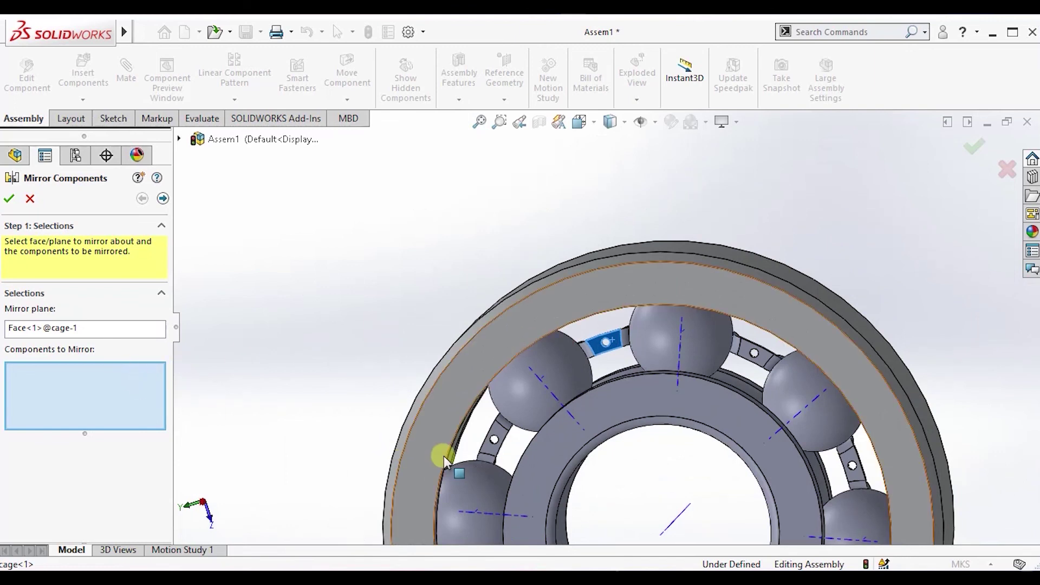
{"action": "left_click", "coordinate": [499, 440]}
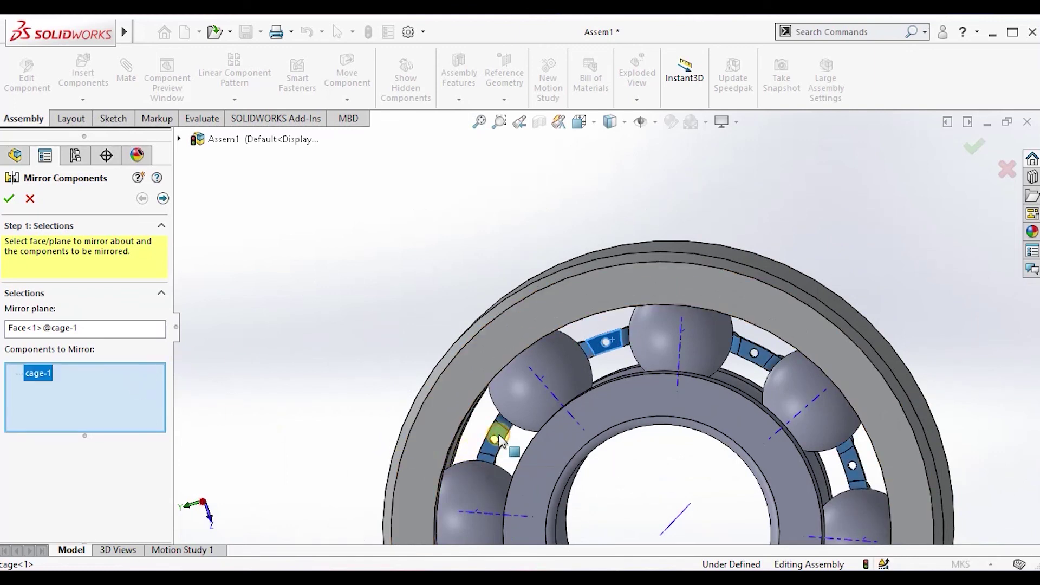
{"action": "scroll", "coordinate": [500, 440], "scroll_direction": "up", "scroll_amount": 3}
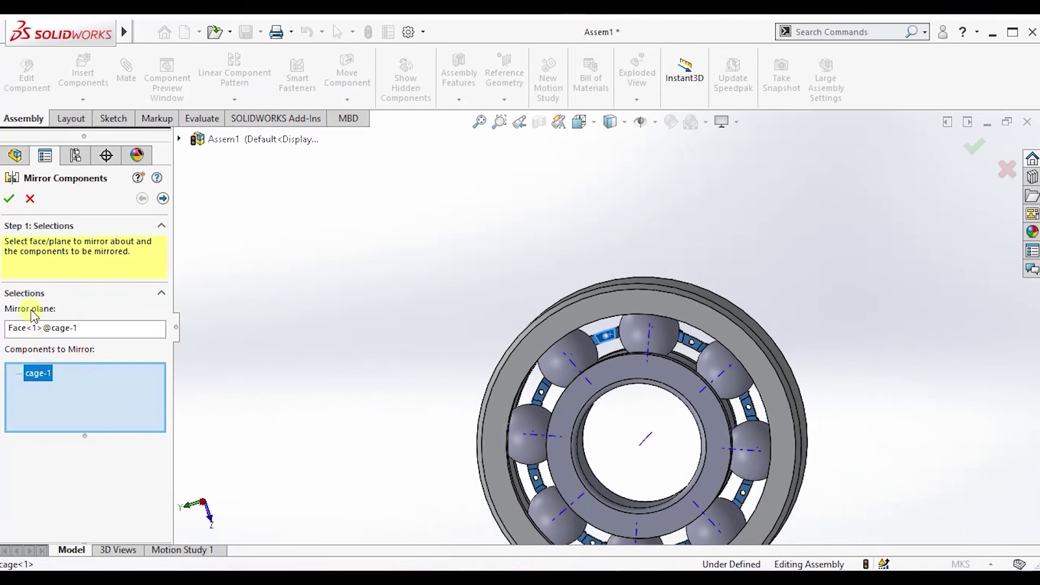
{"action": "left_click", "coordinate": [44, 329]}
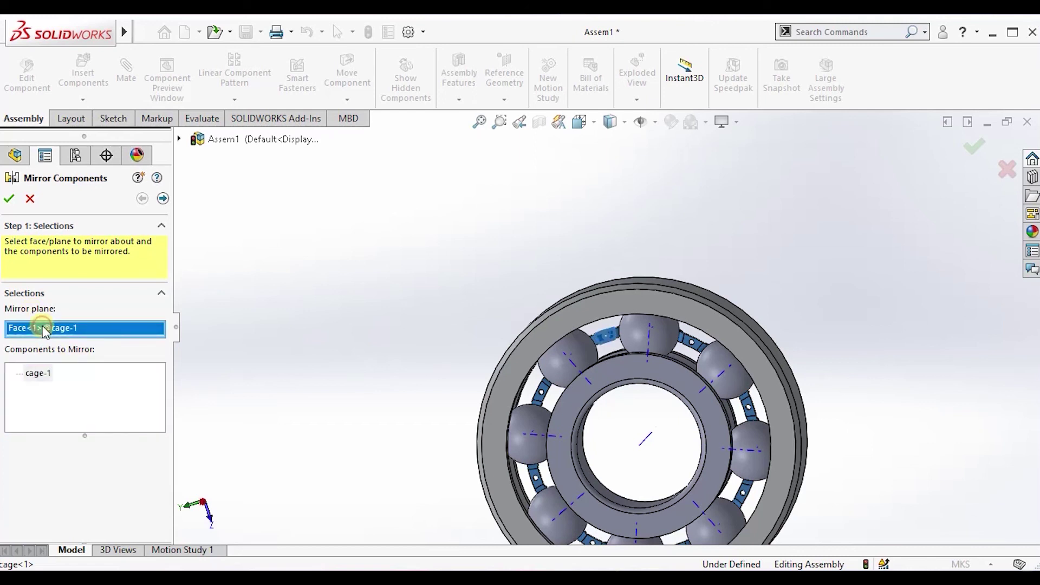
{"action": "left_click", "coordinate": [11, 199]}
{"action": "left_click", "coordinate": [347, 316]}
- Inspect the mirrored cage from both sides and rotate the inner ring to check the motion of the balls and cages
{"action": "scroll", "coordinate": [657, 413], "scroll_direction": "up", "scroll_amount": 5}
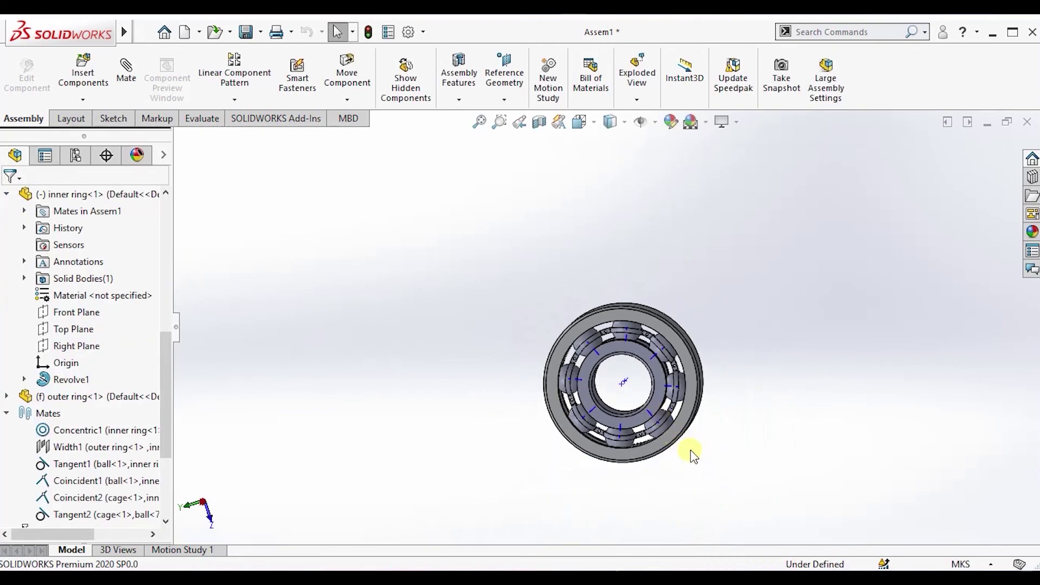
{"action": "middle_click_drag", "start_coordinate": [690, 449], "coordinate": [627, 332]}
{"action": "scroll", "coordinate": [626, 332], "scroll_direction": "down", "scroll_amount": 7}
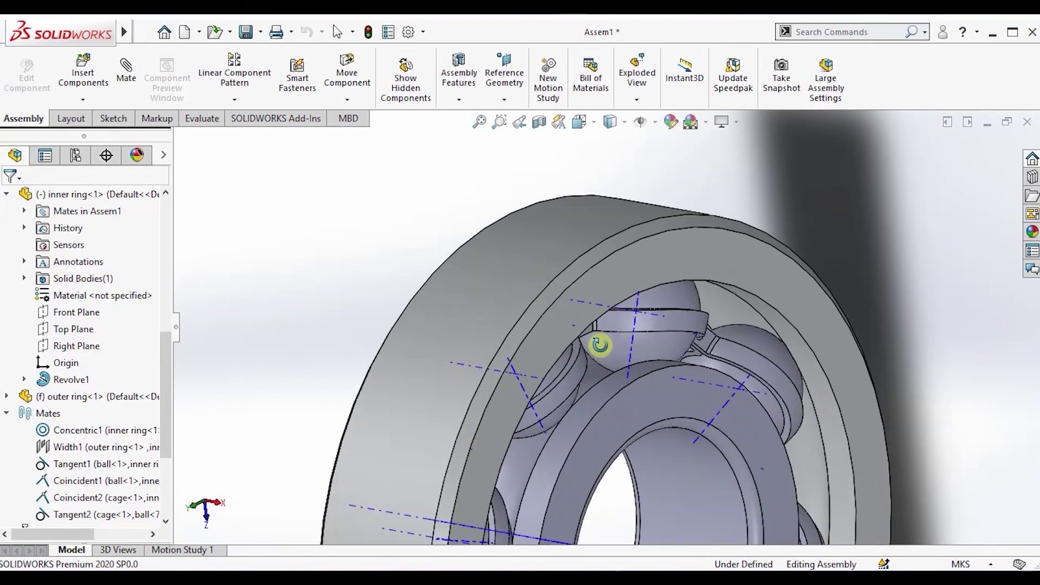
{"action": "scroll", "coordinate": [597, 347], "scroll_direction": "up", "scroll_amount": 8}
{"action": "middle_click_drag", "start_coordinate": [709, 447], "coordinate": [758, 454]}
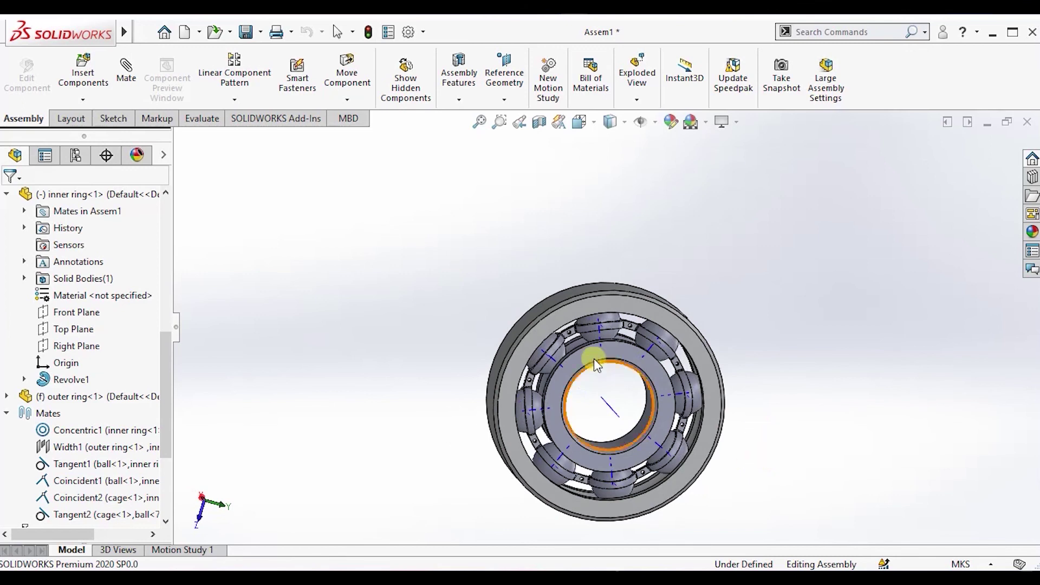
{"action": "left_click", "coordinate": [578, 357]}
{"action": "left_click_drag", "start_coordinate": [578, 357], "coordinate": [654, 407]}
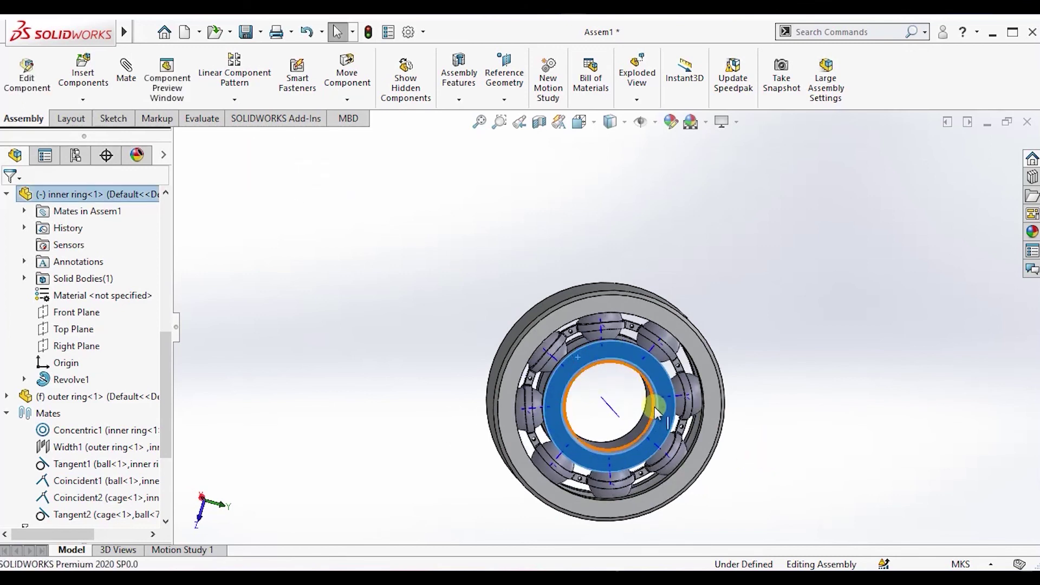
{"action": "left_click", "coordinate": [654, 407]}
{"action": "left_click", "coordinate": [738, 430]}
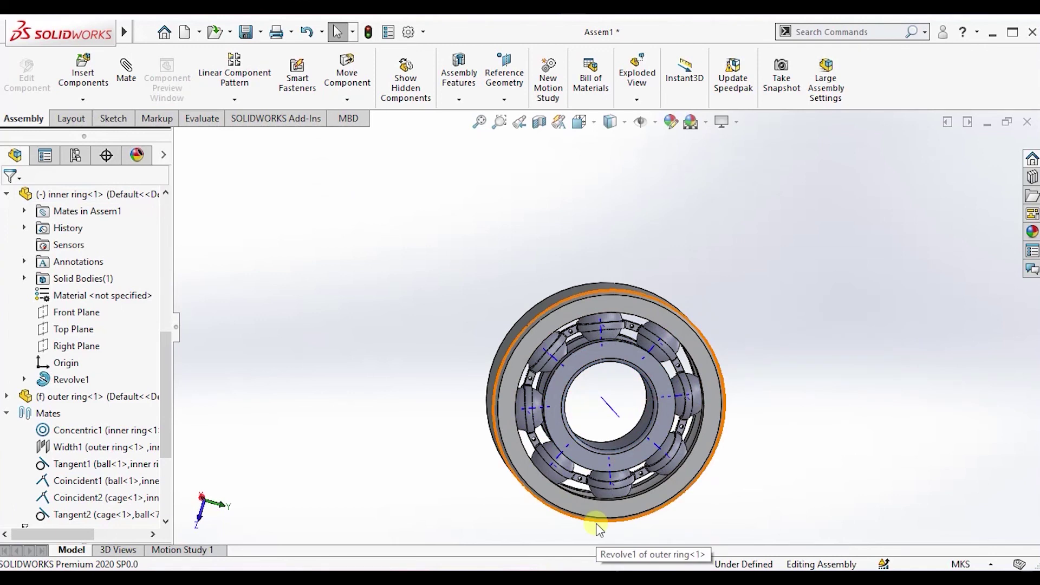
{"action": "scroll", "coordinate": [612, 401], "scroll_direction": "down", "scroll_amount": 3}
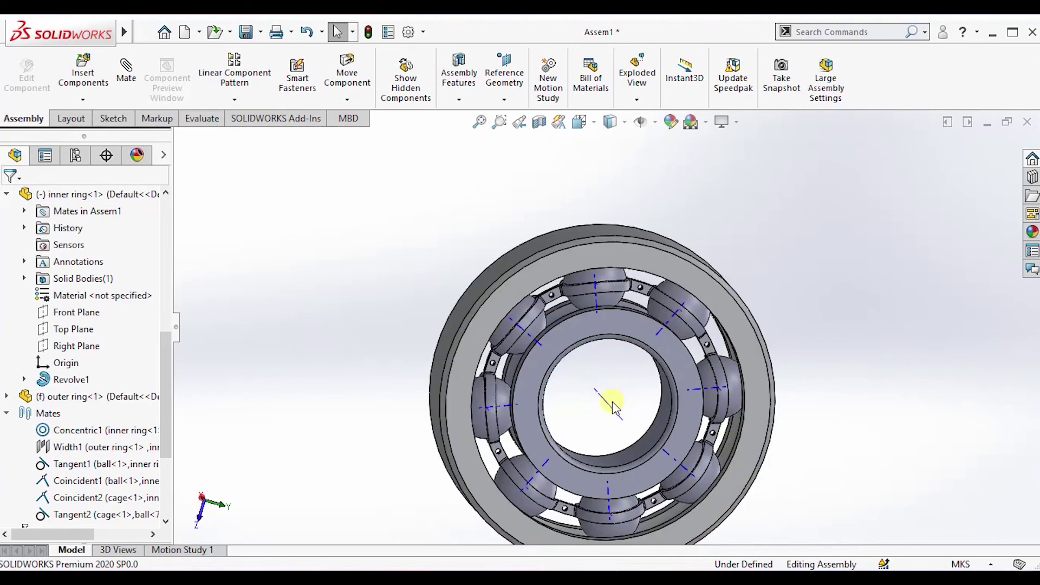